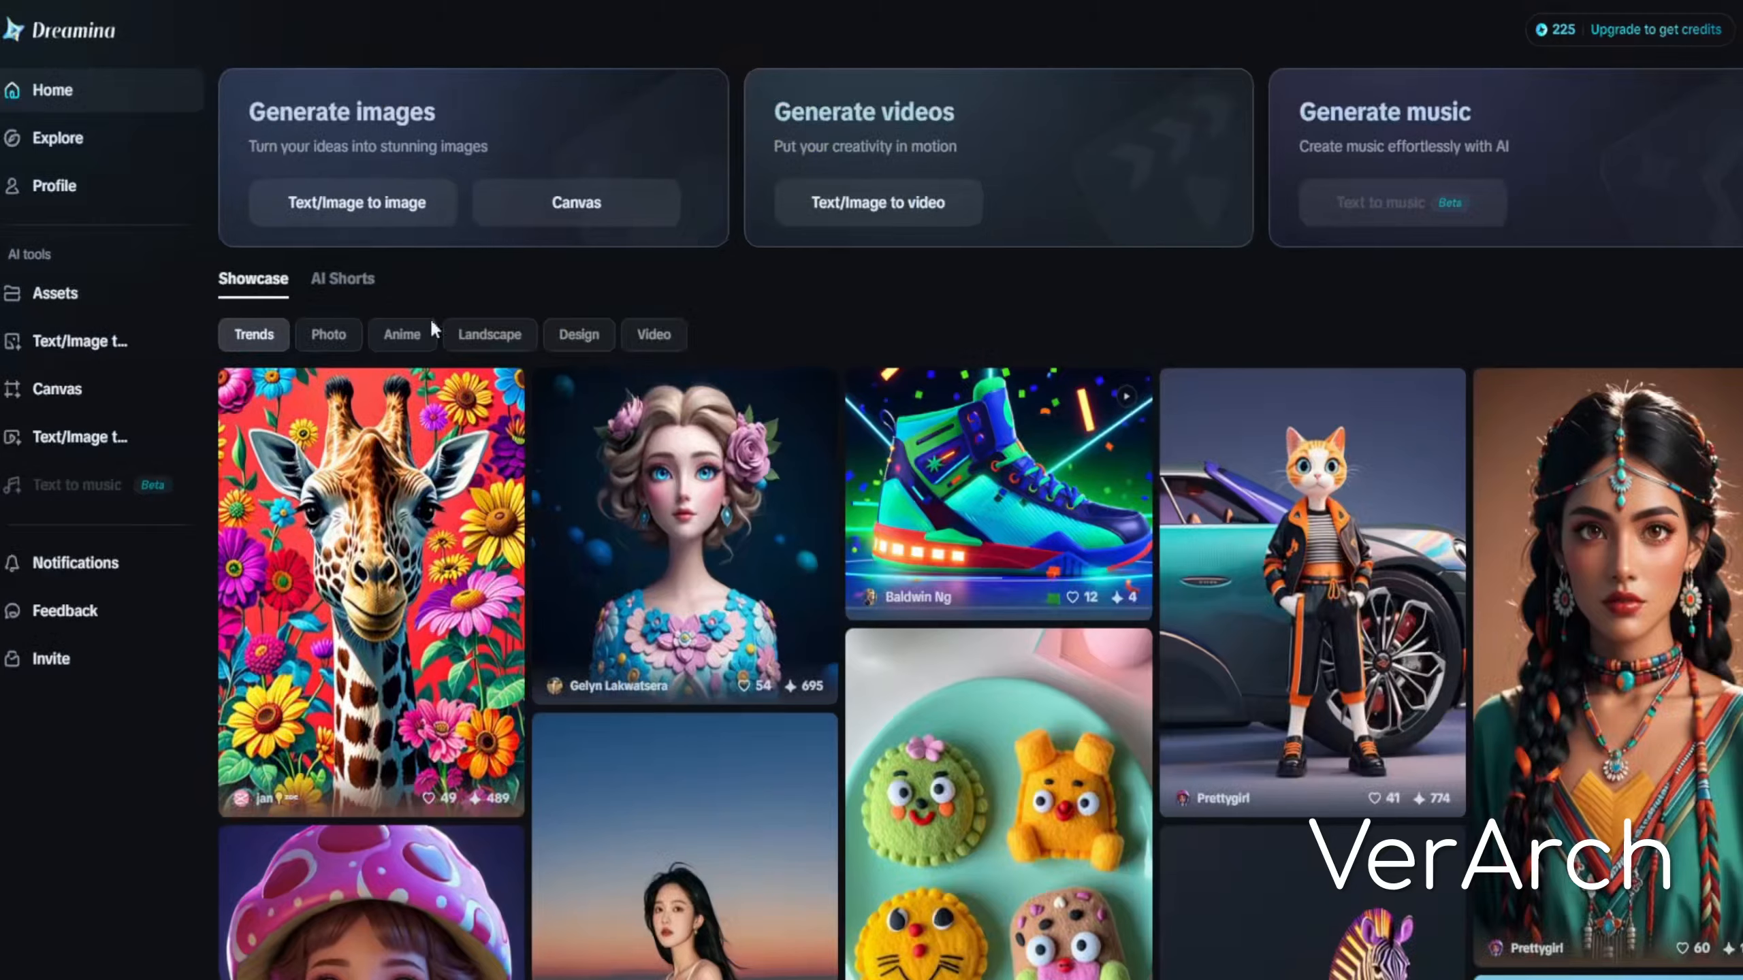
# Browse the Assets page and scroll through the home showcase feed
pyautogui.click(62, 294)
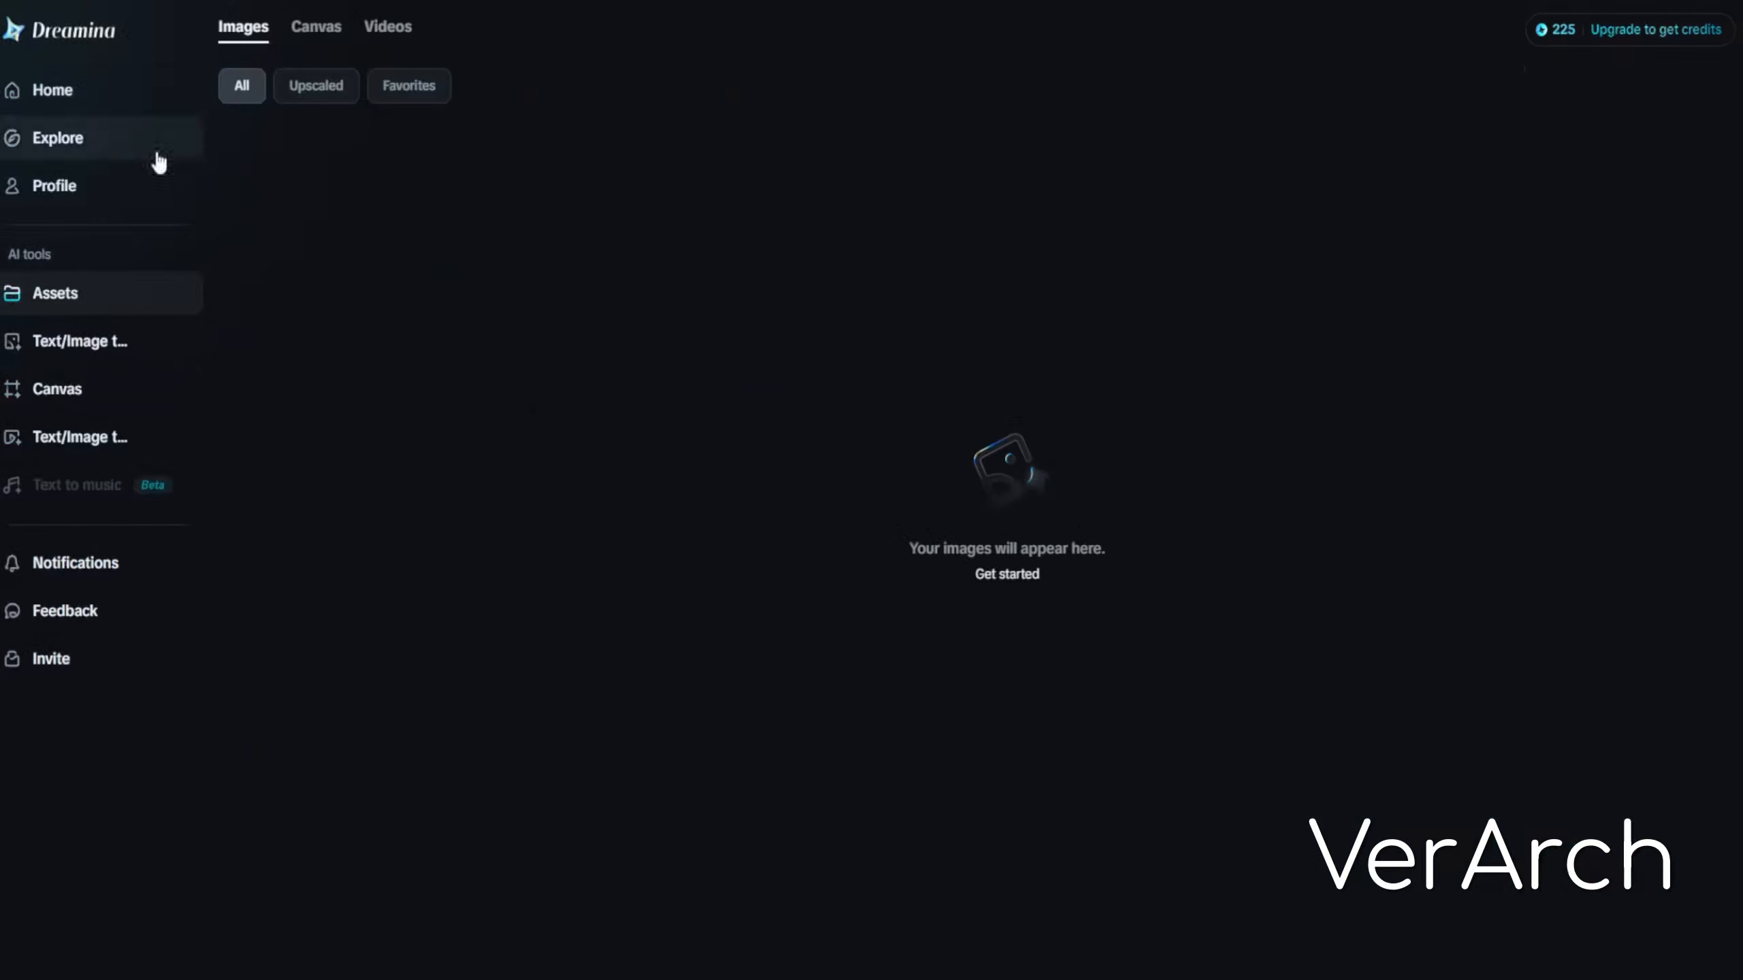
pyautogui.click(63, 91)
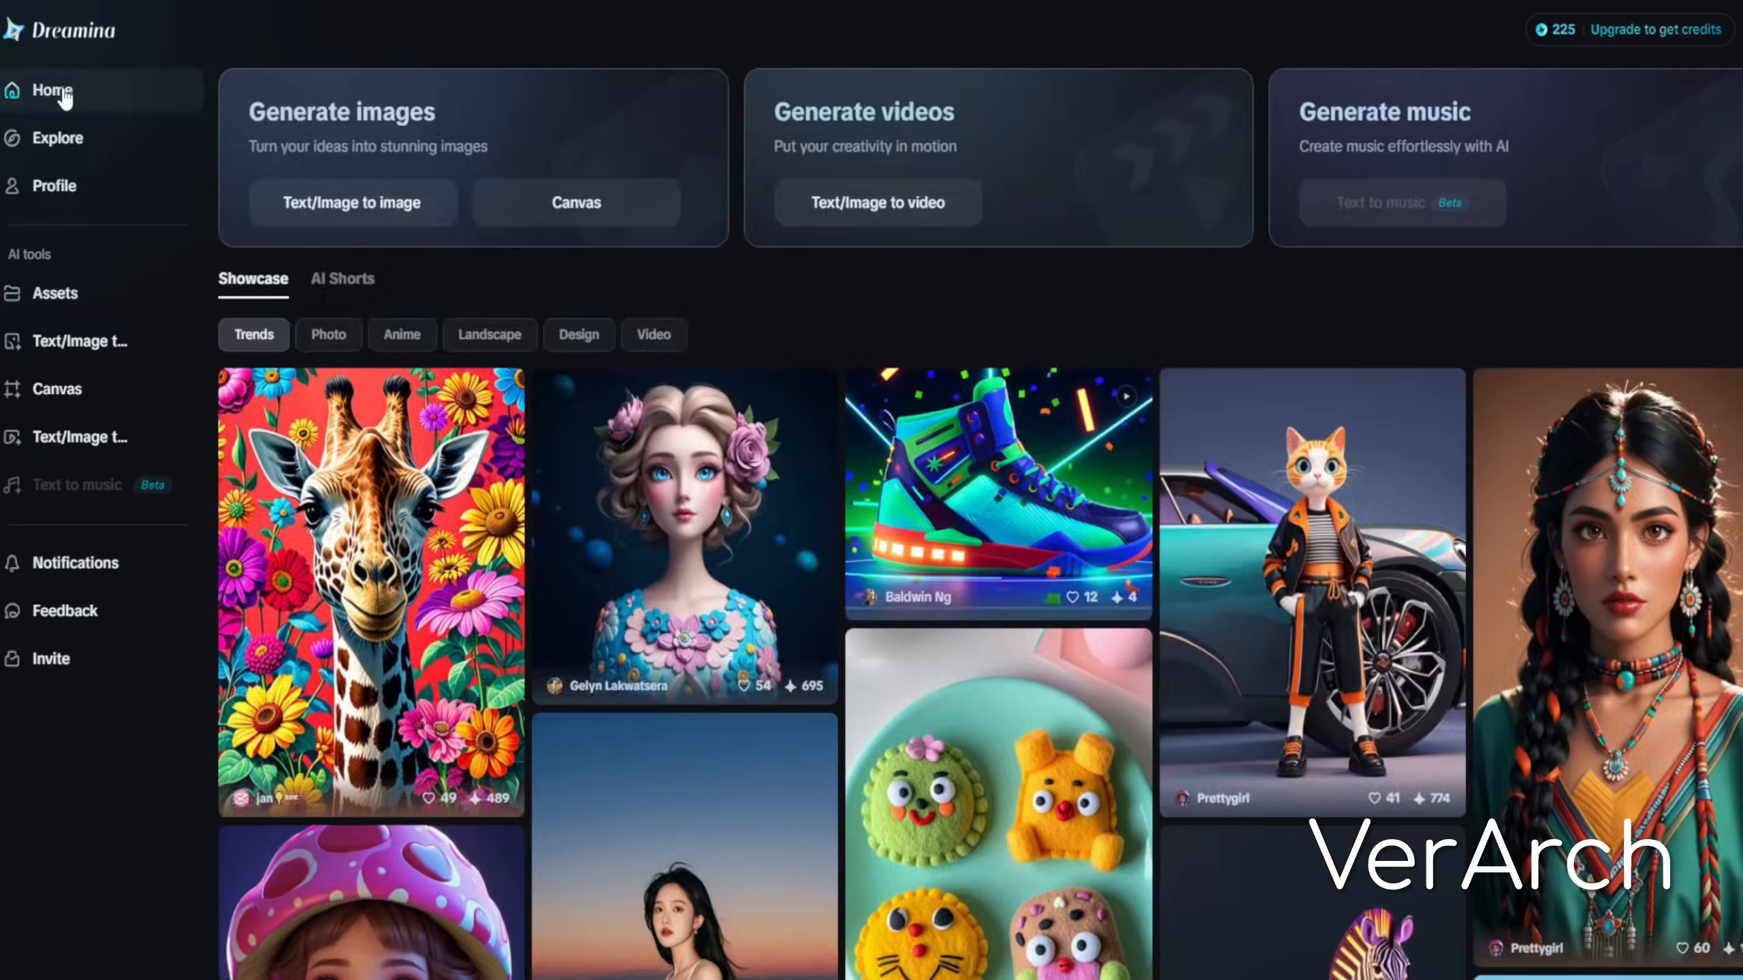
pyautogui.scroll(-5, 799, 724)
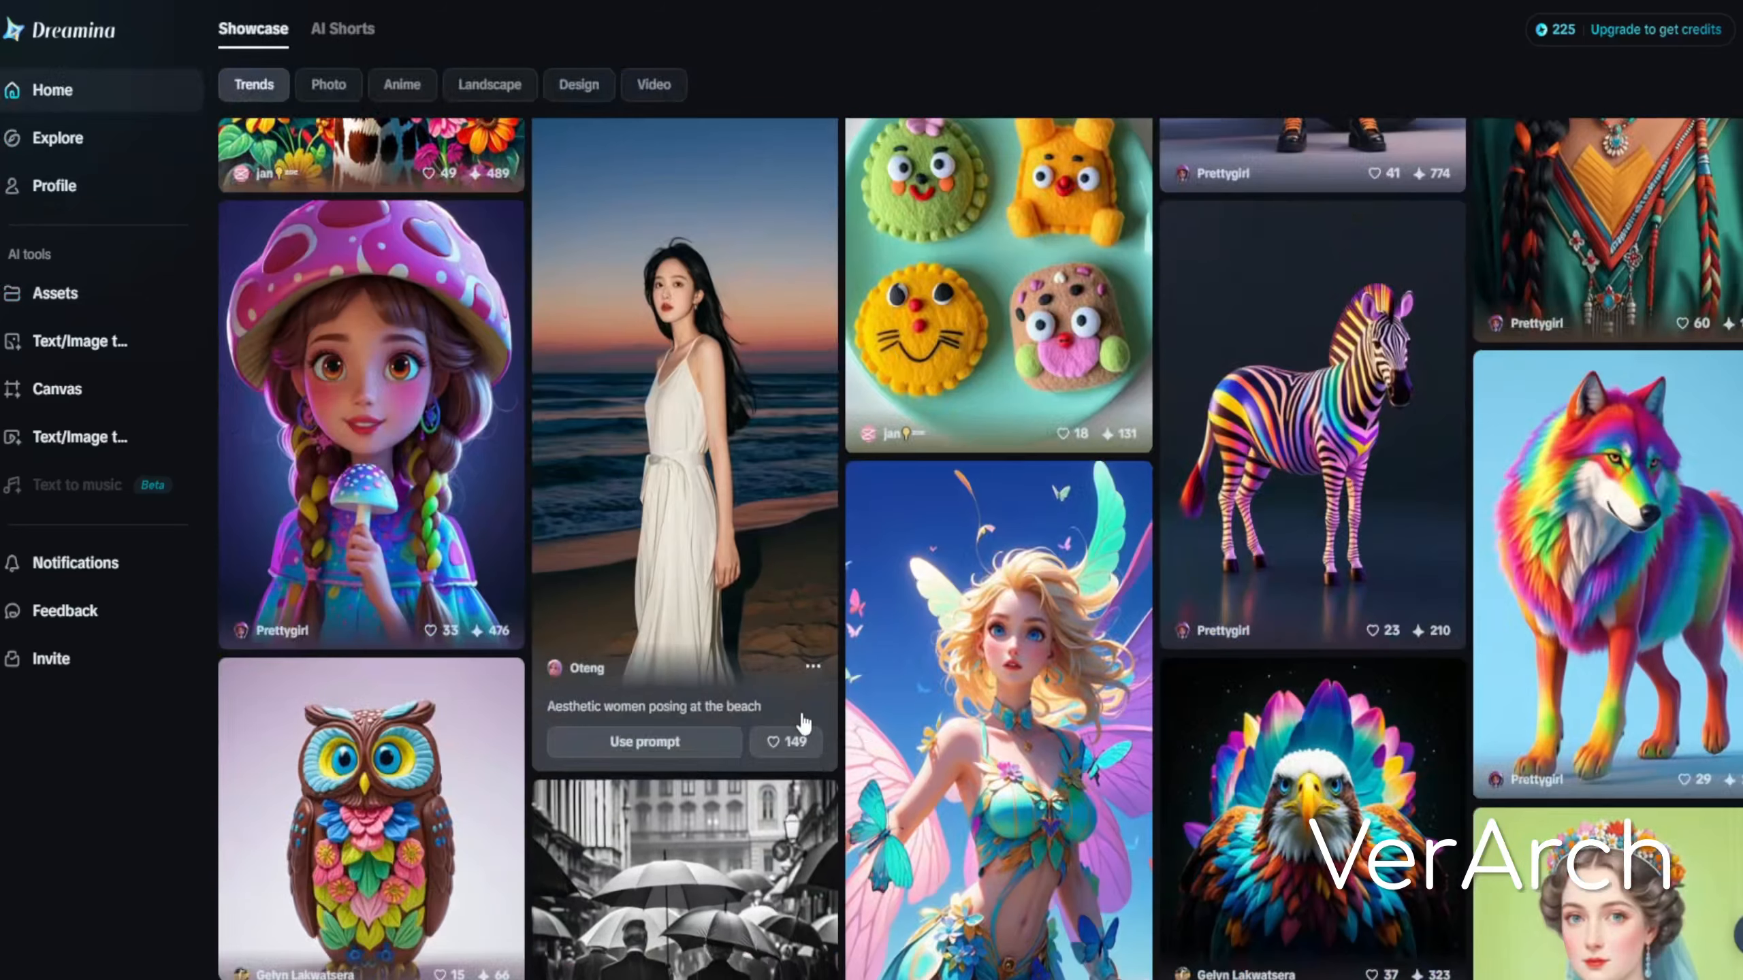
pyautogui.scroll(-5, 800, 723)
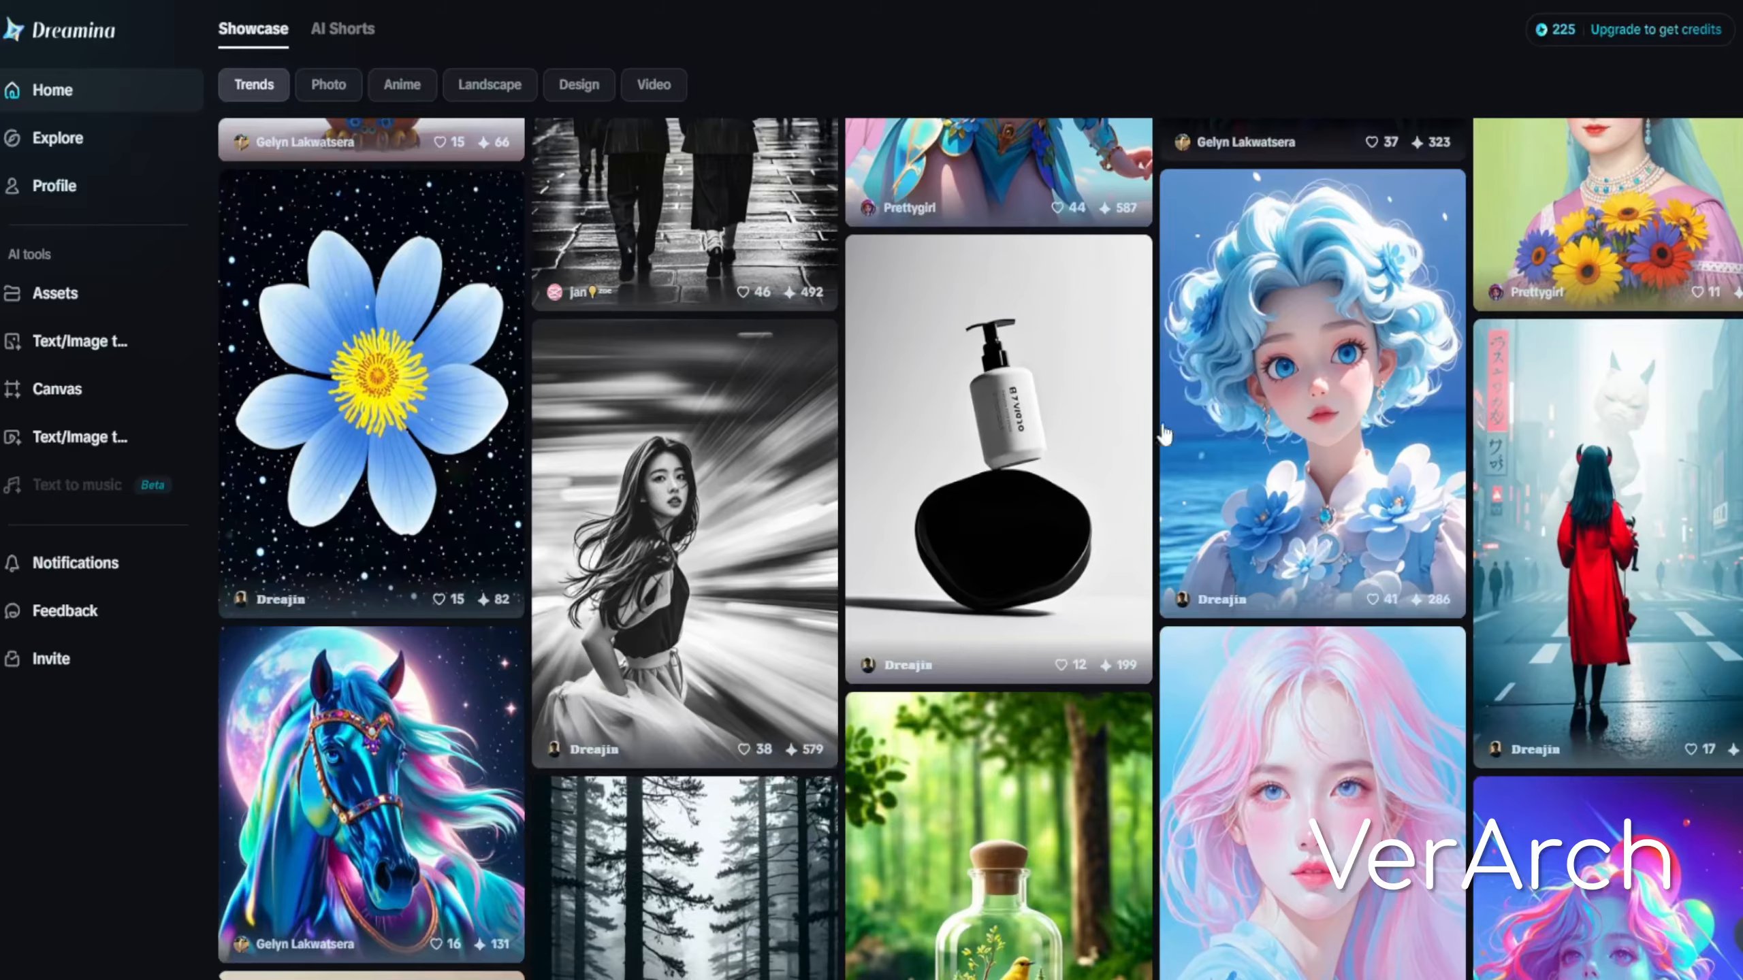
pyautogui.scroll(-5, 659, 608)
pyautogui.scroll(15, 661, 608)
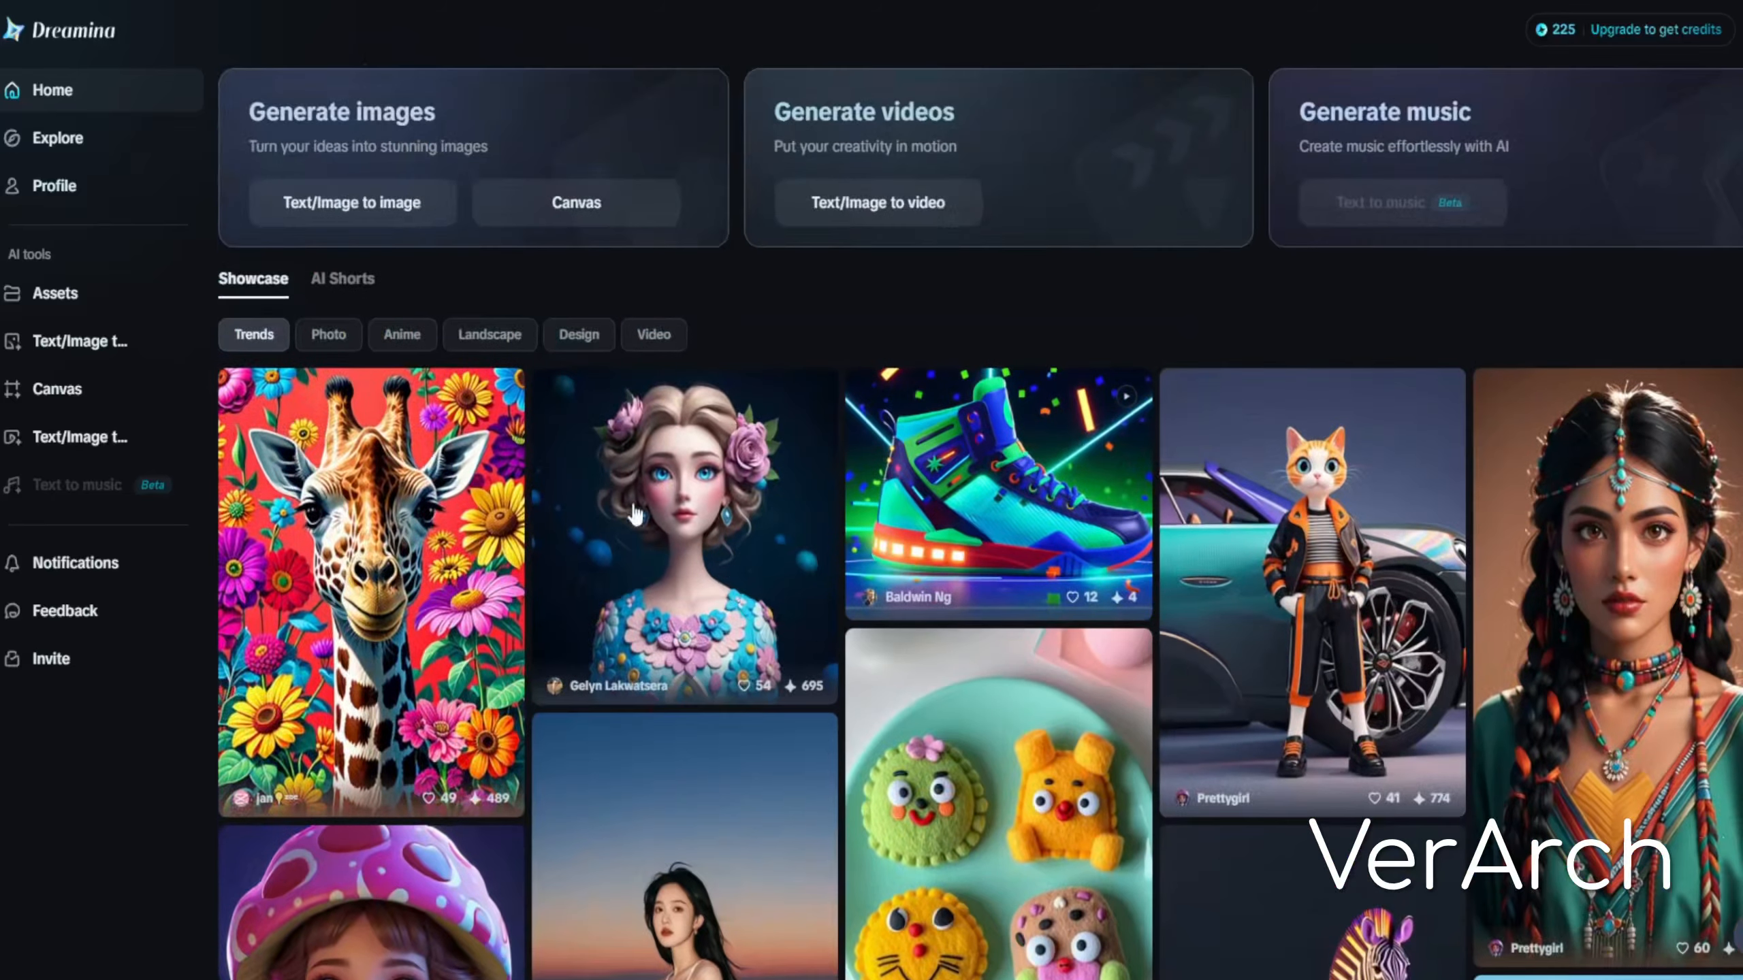
# Filter the showcase by Photo, Anime, Landscape, Design and Video, and preview the 'walking on grass' video's details
pyautogui.click(328, 334)
pyautogui.click(399, 336)
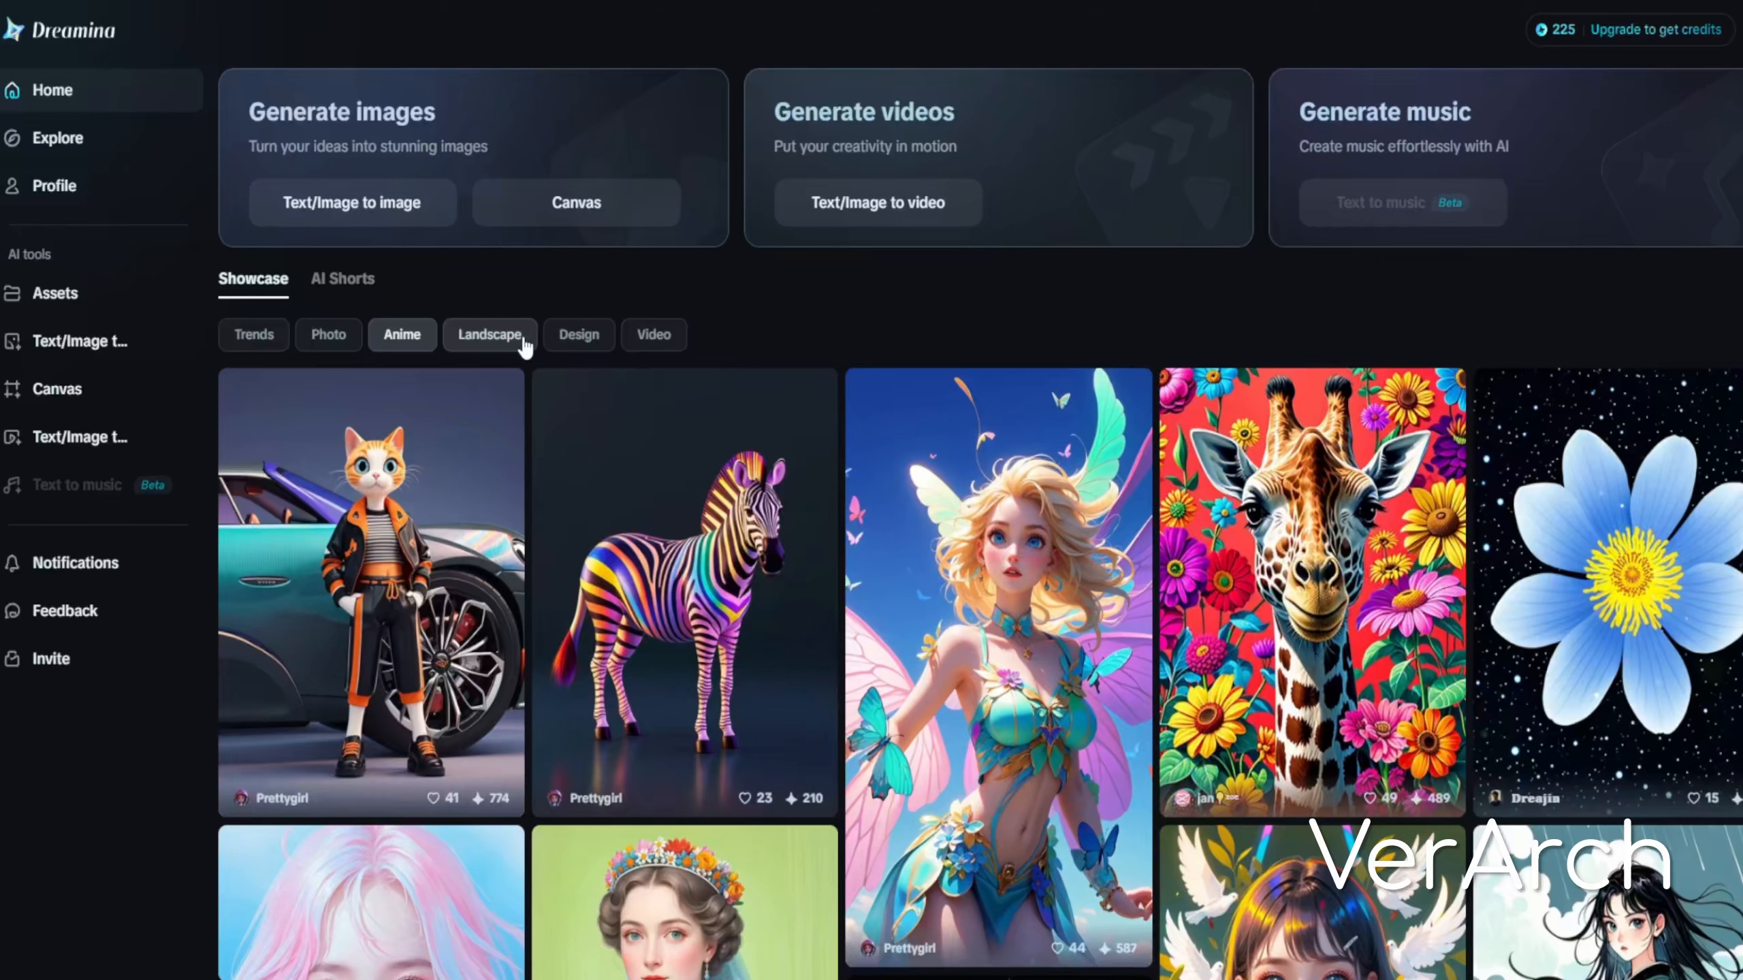
pyautogui.click(490, 336)
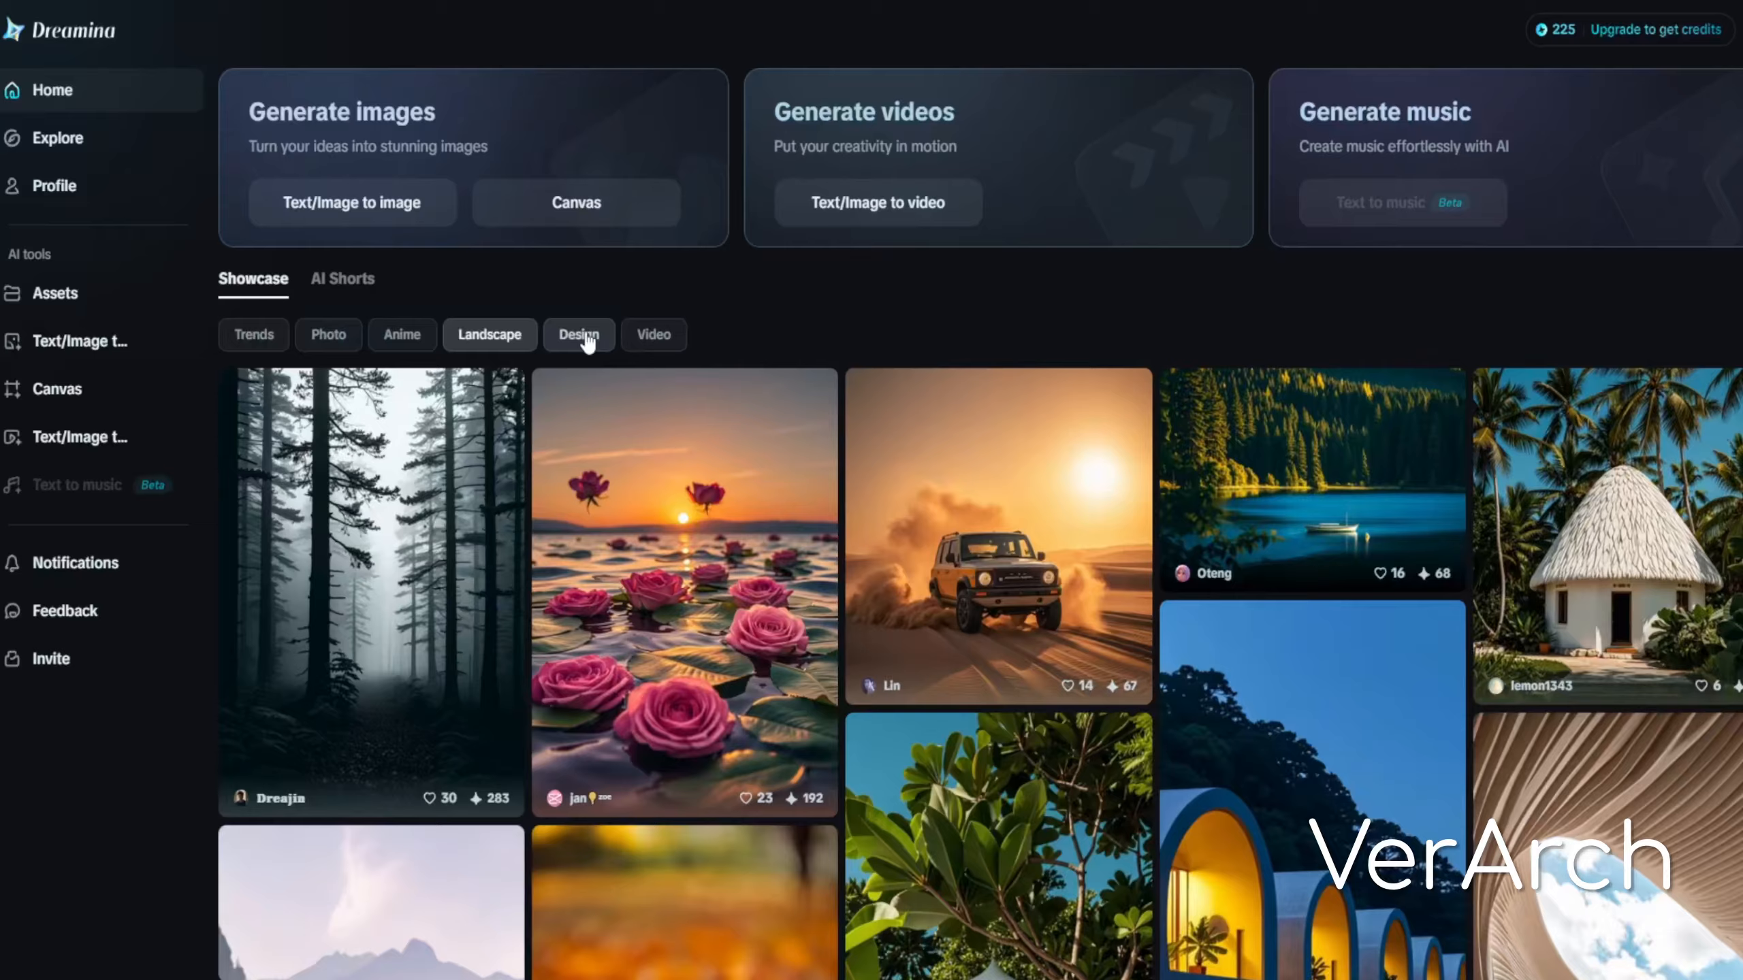
pyautogui.click(583, 338)
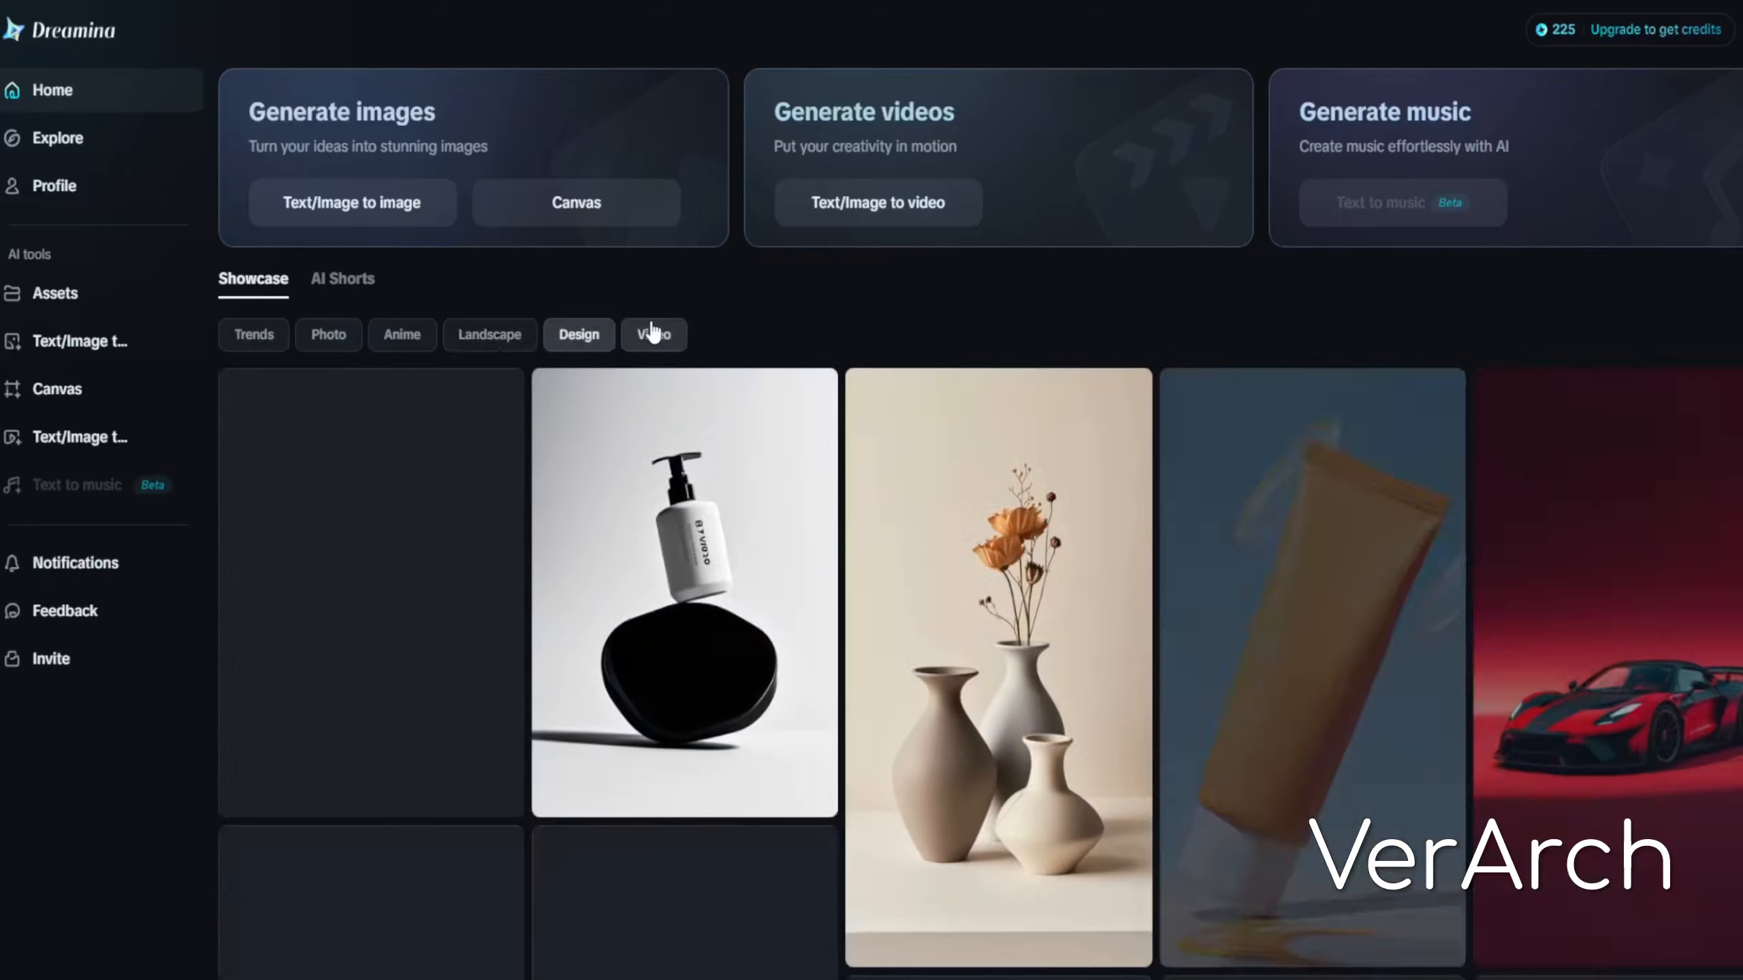
pyautogui.click(652, 334)
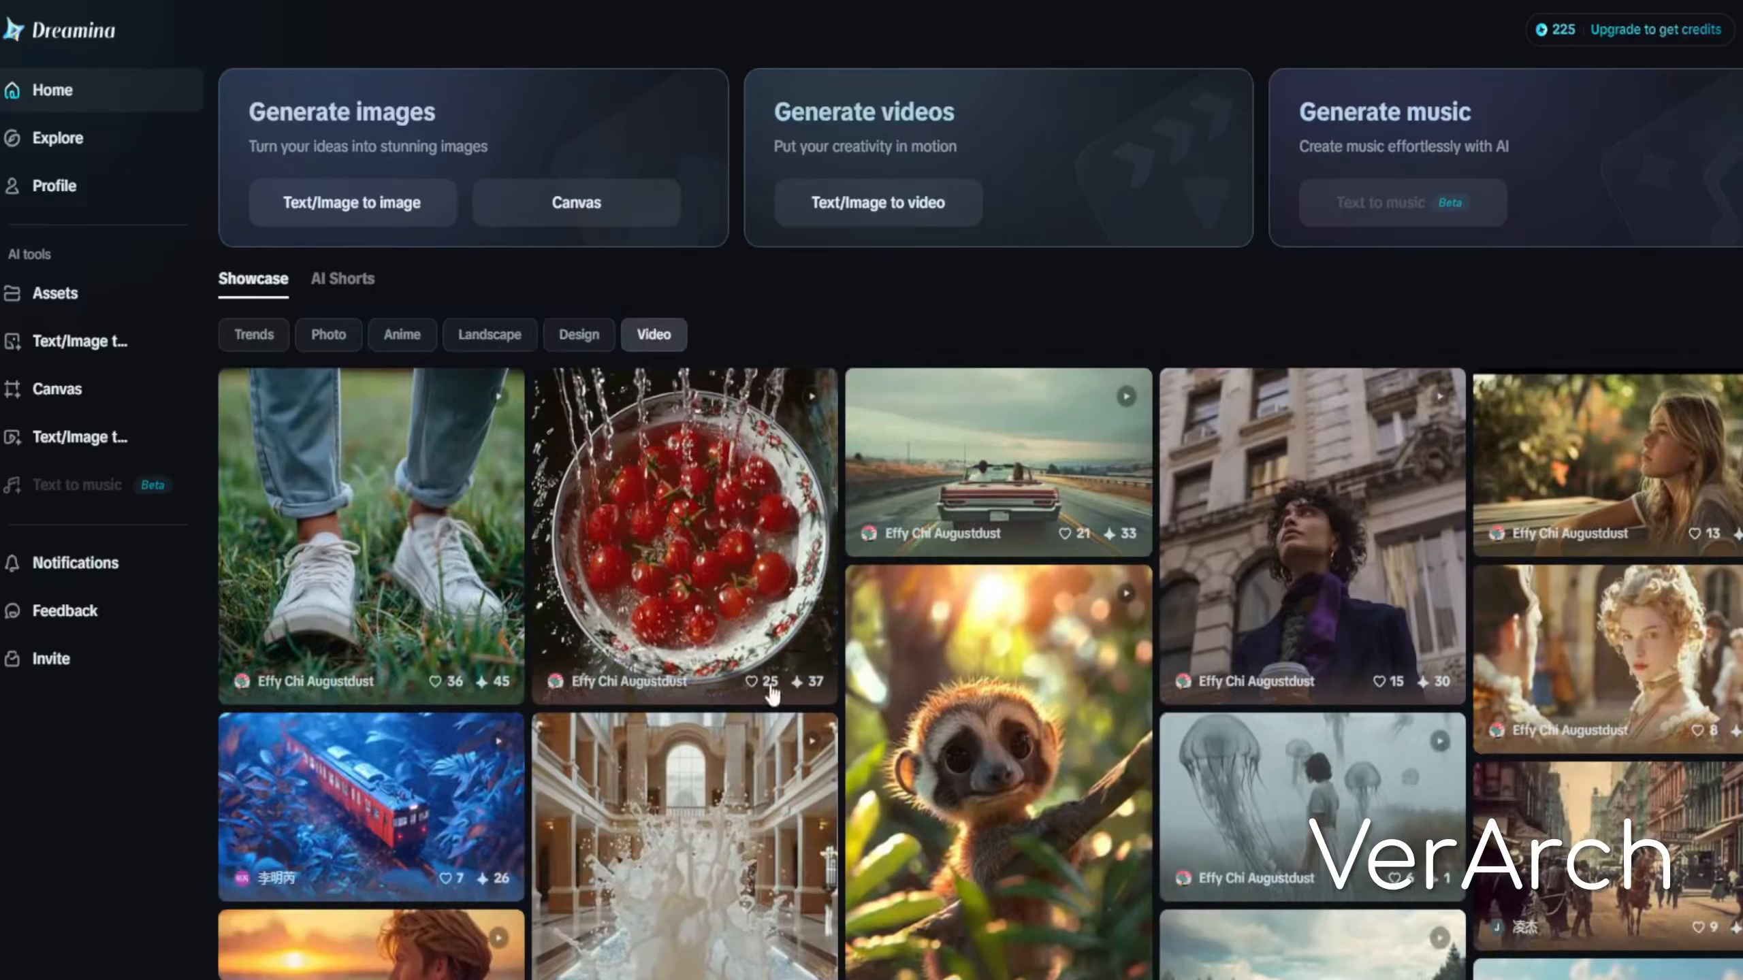
pyautogui.click(445, 515)
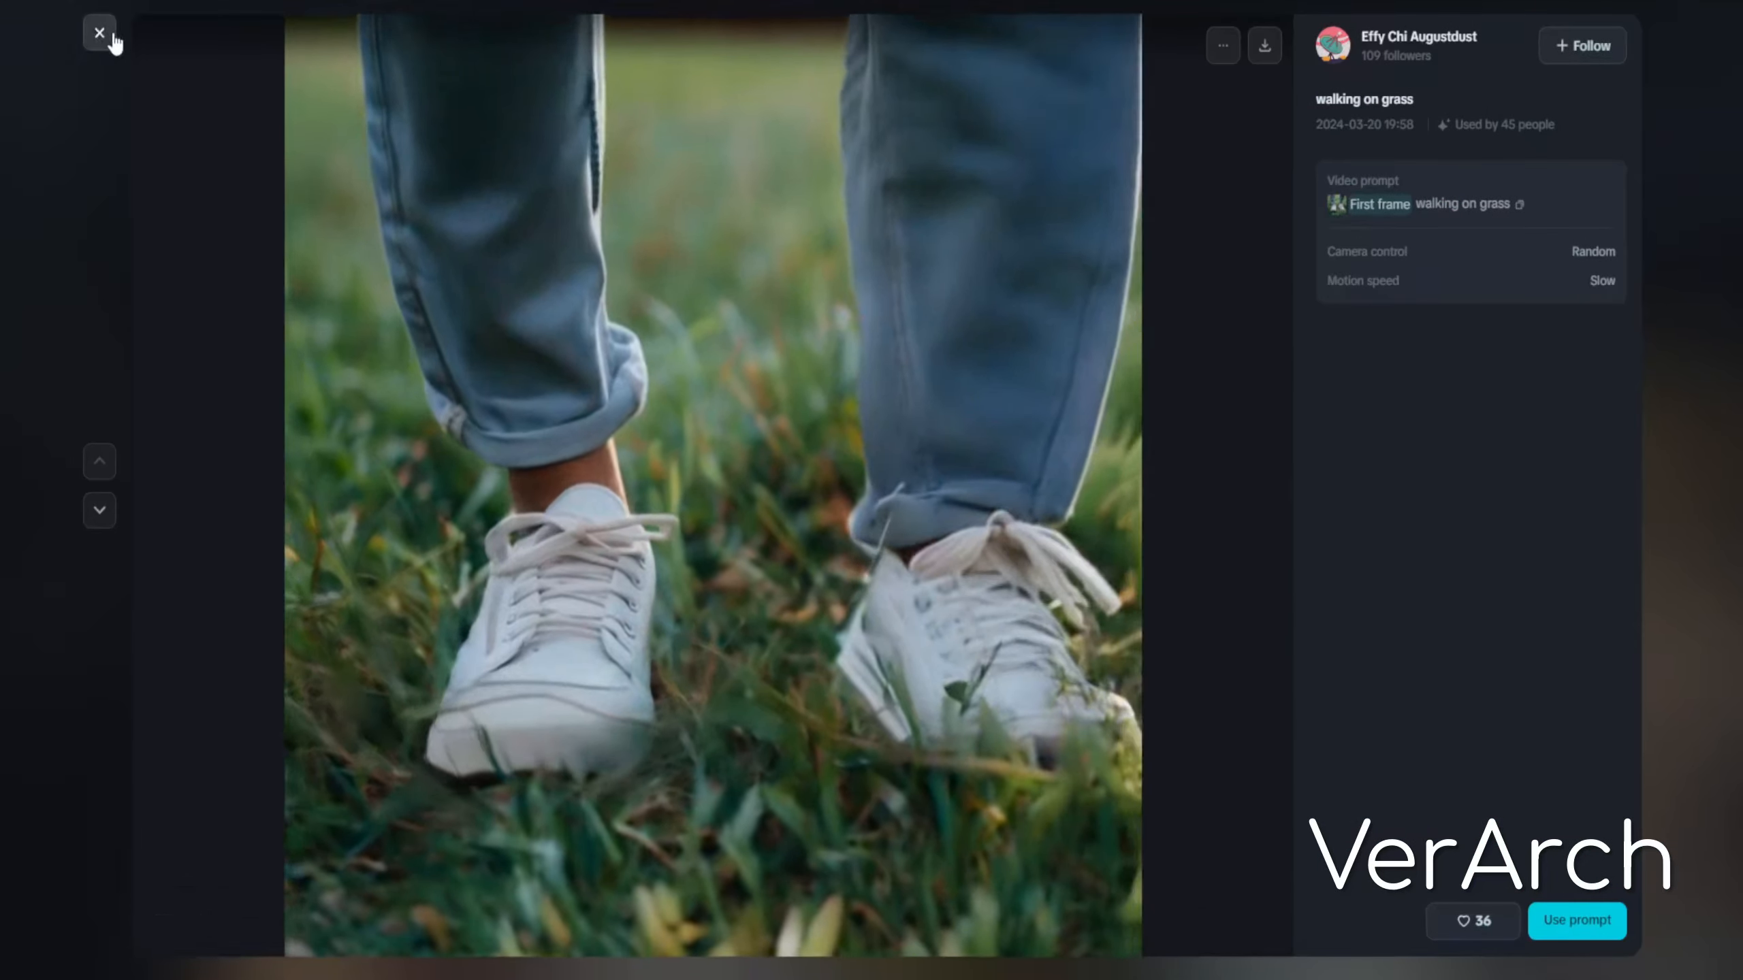
pyautogui.click(99, 32)
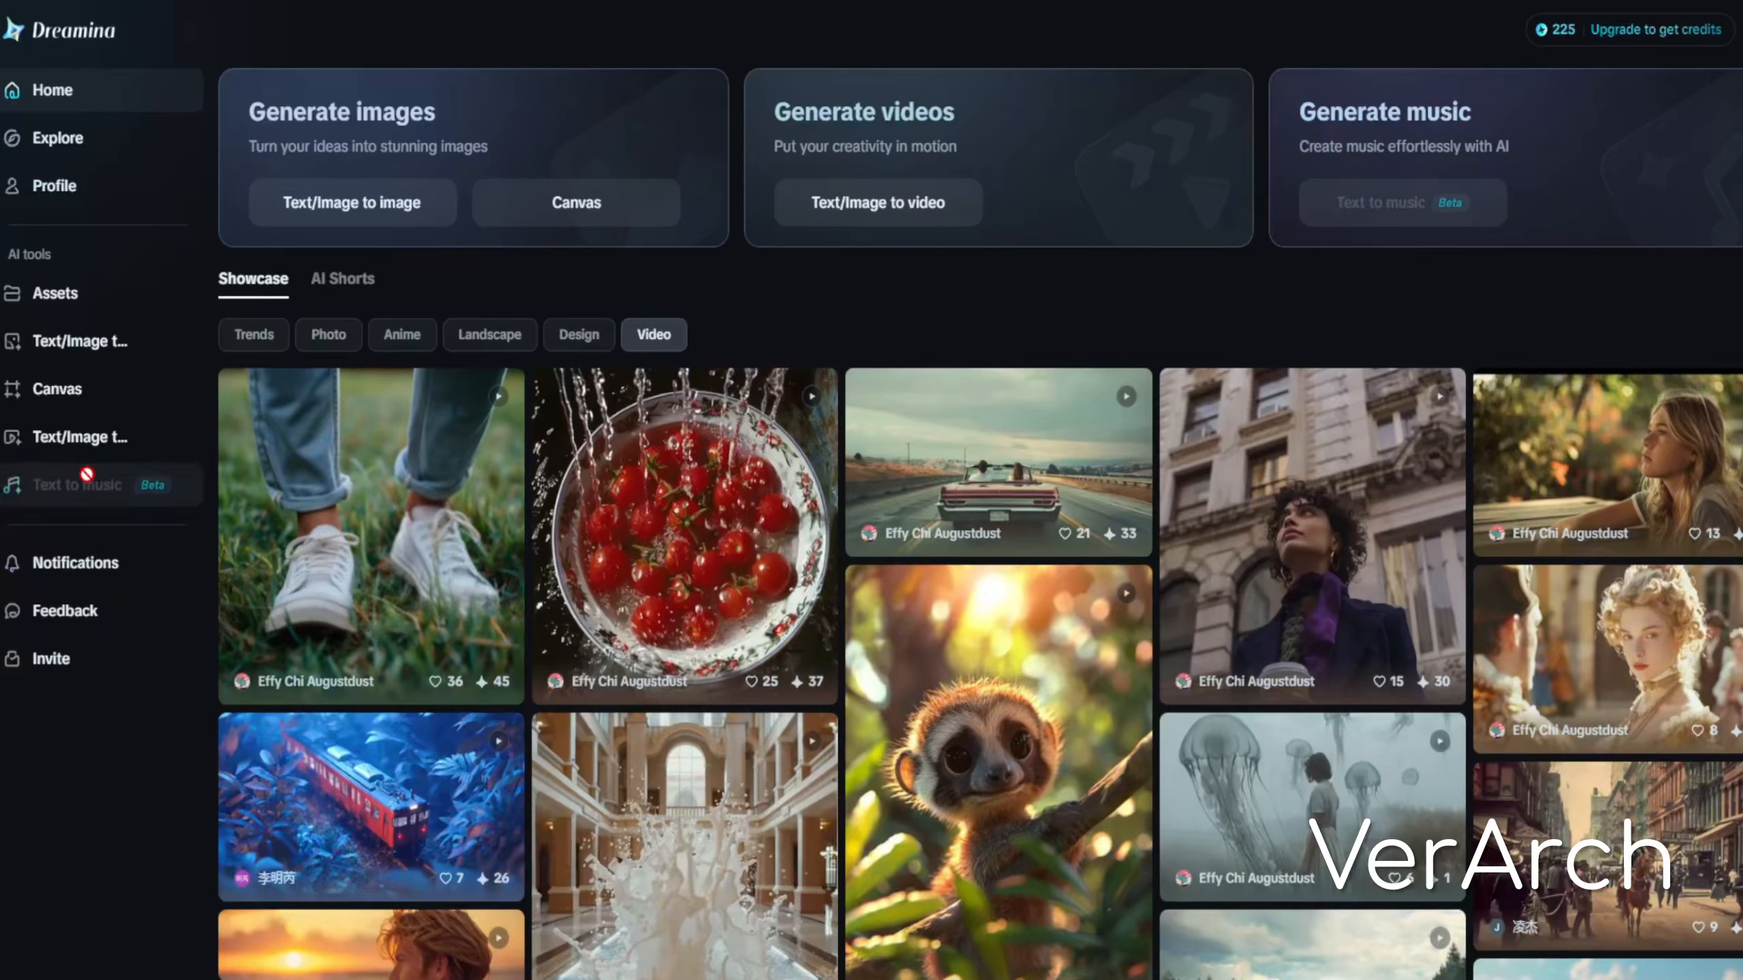
# Open the Text/Image to image generator after briefly visiting Canvas
pyautogui.click(79, 393)
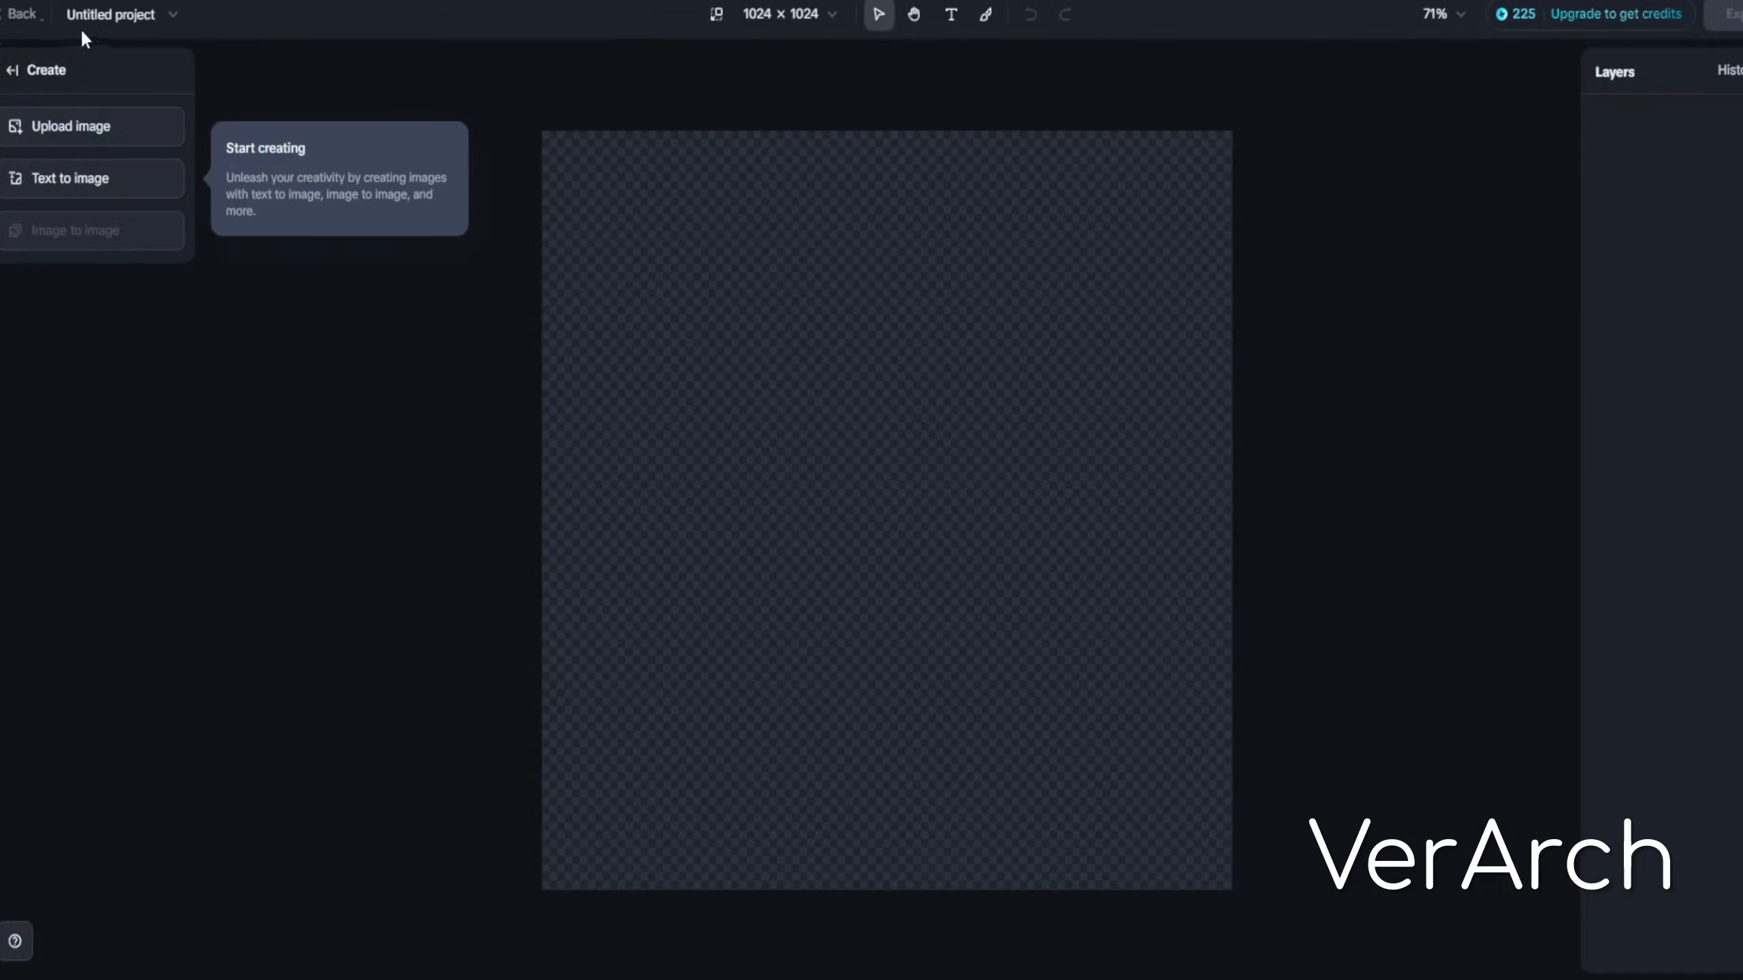
pyautogui.click(21, 15)
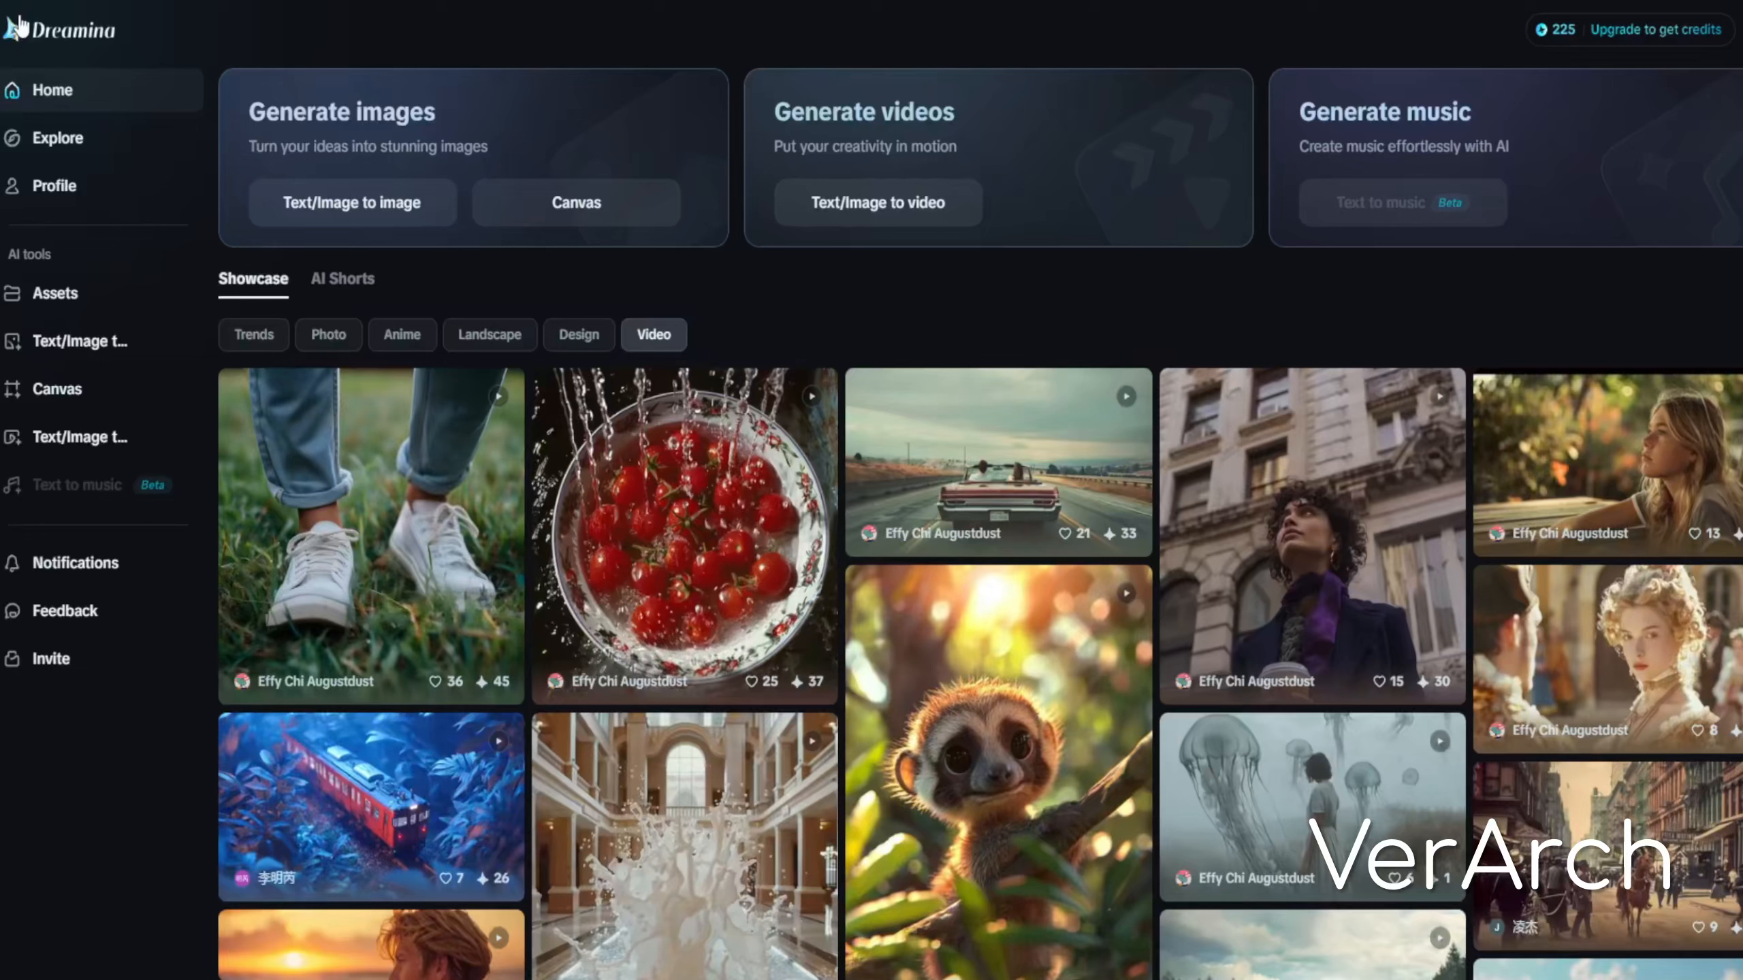
pyautogui.moveTo(1543, 31)
pyautogui.click(109, 341)
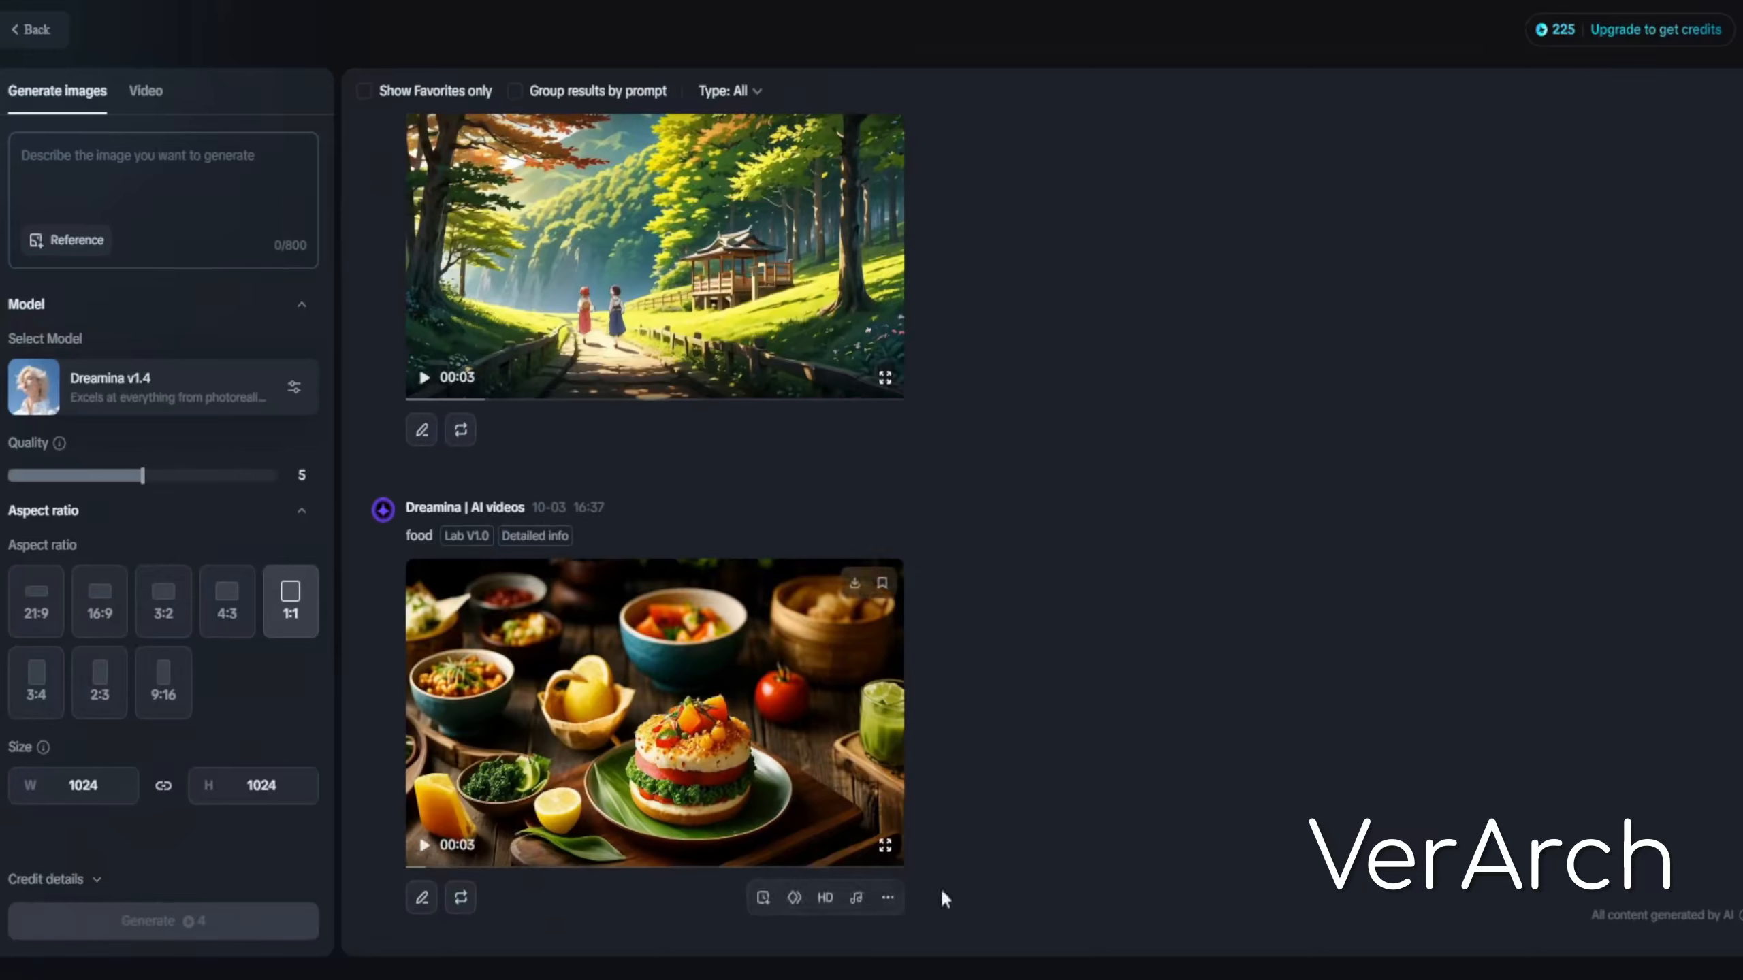
pyautogui.scroll(10, 828, 602)
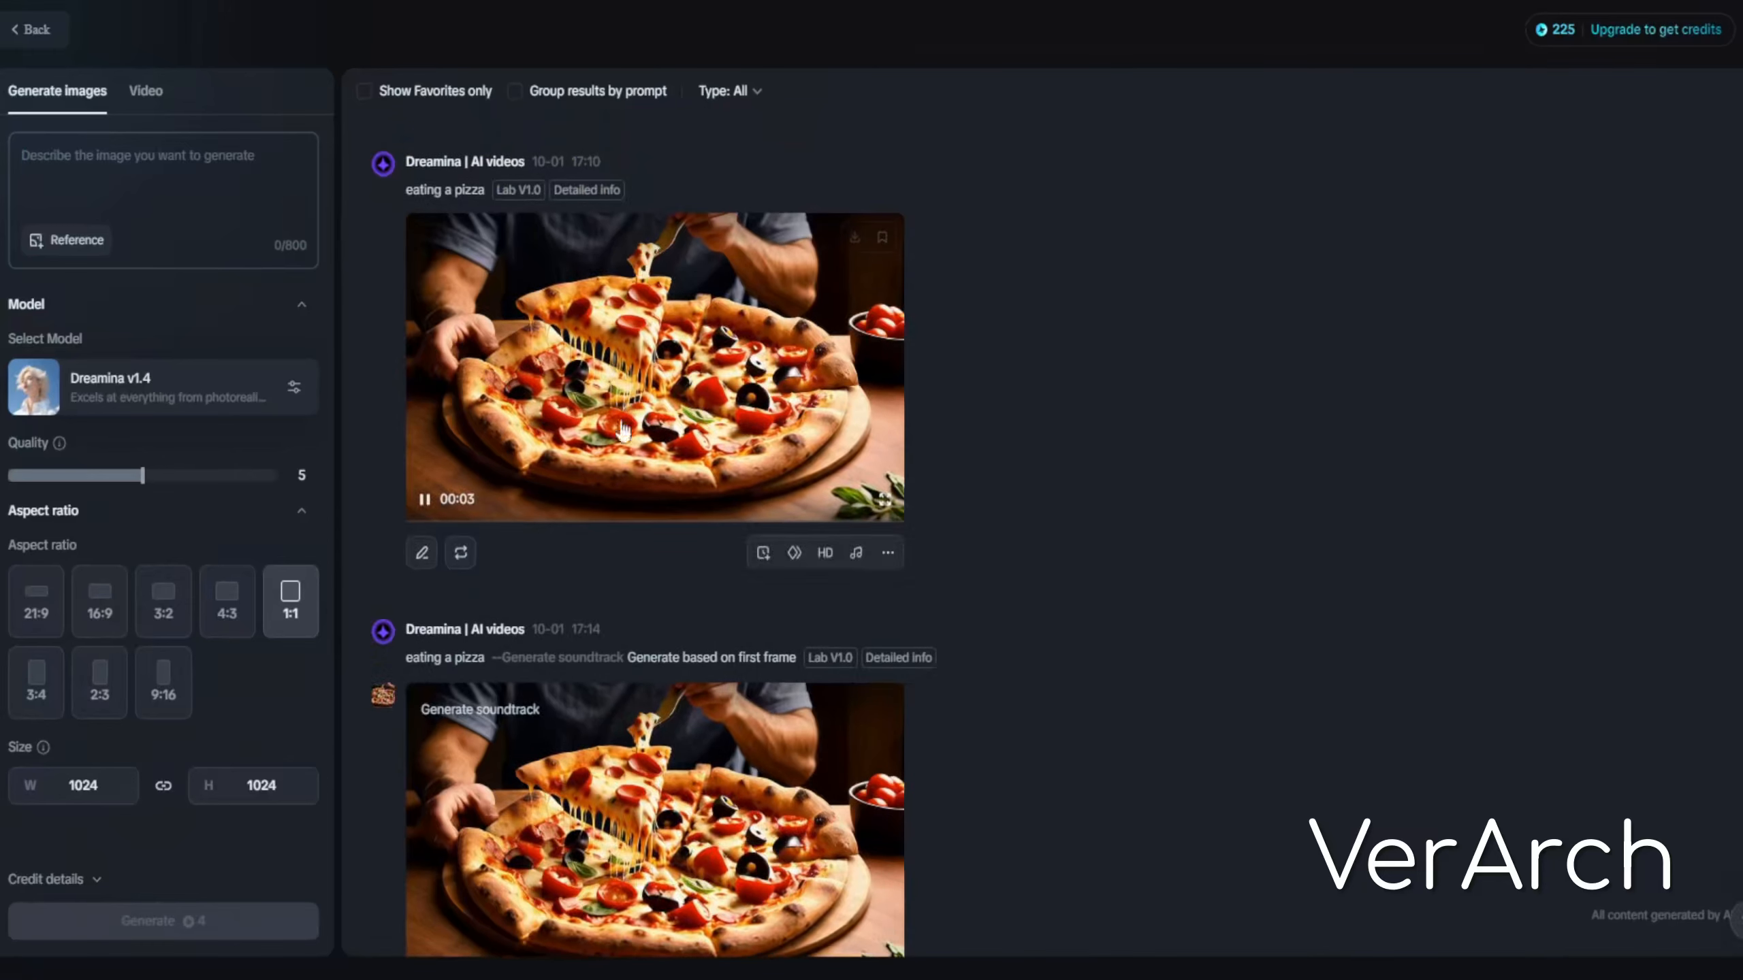
# Set the aspect ratio to 16:9 and enter the prompt 'cat eating a pizza'
pyautogui.click(132, 176)
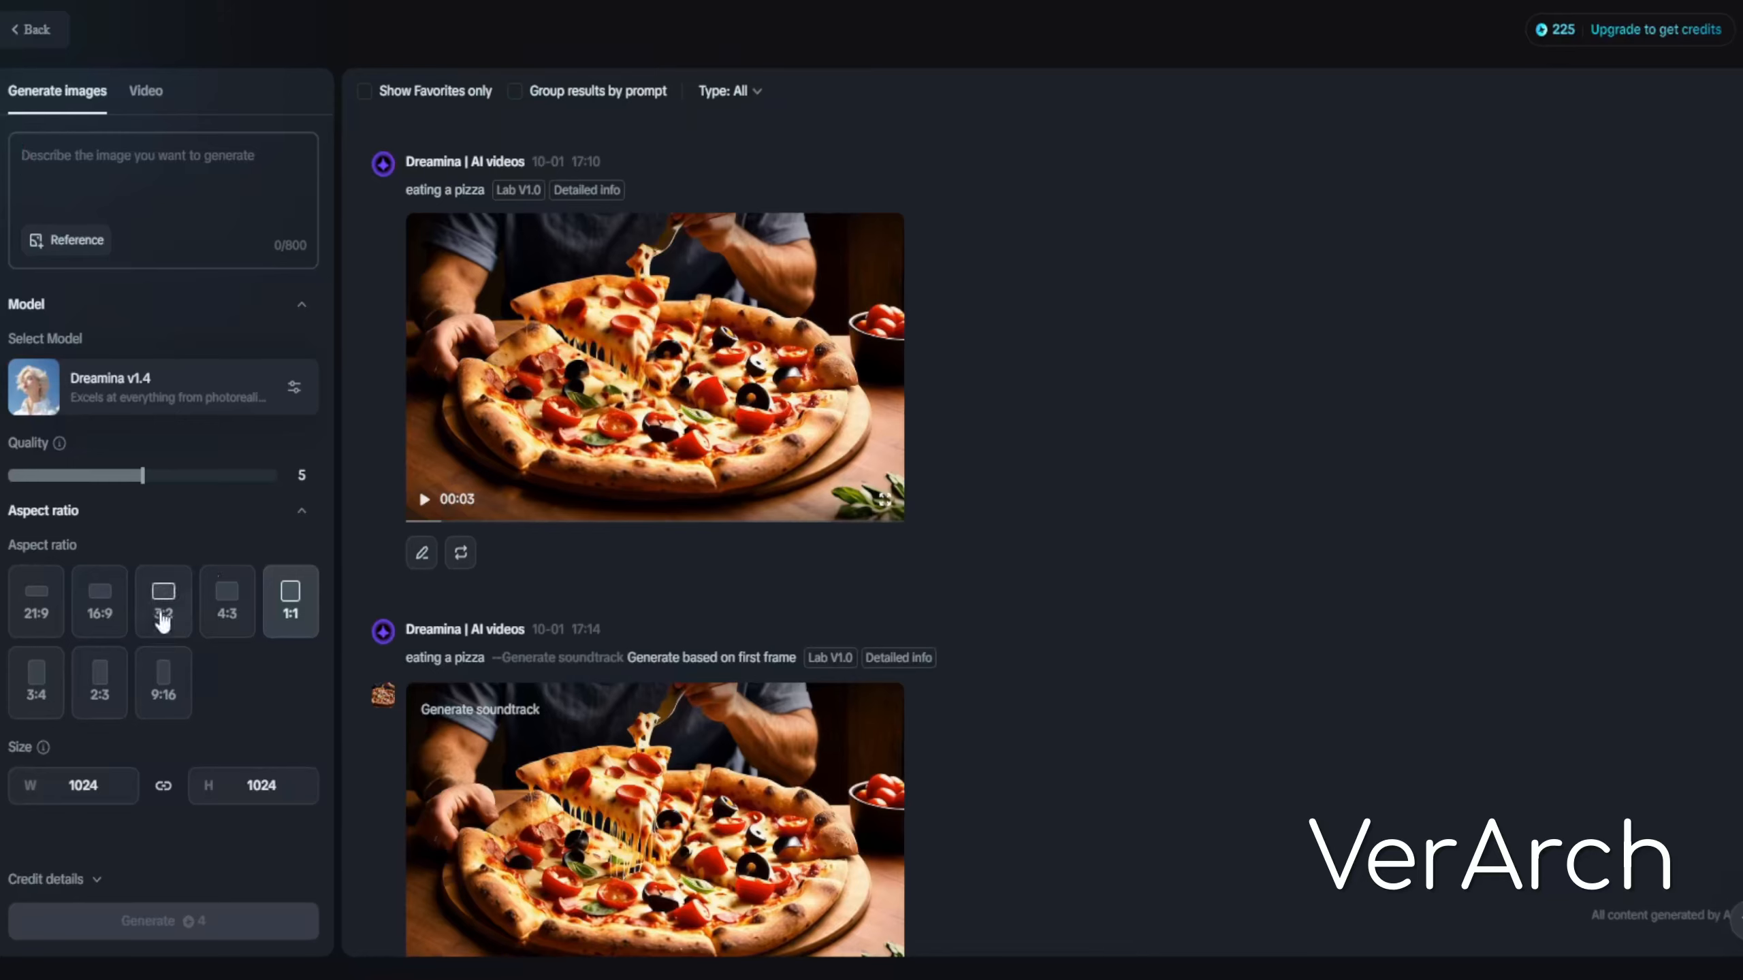
pyautogui.click(99, 598)
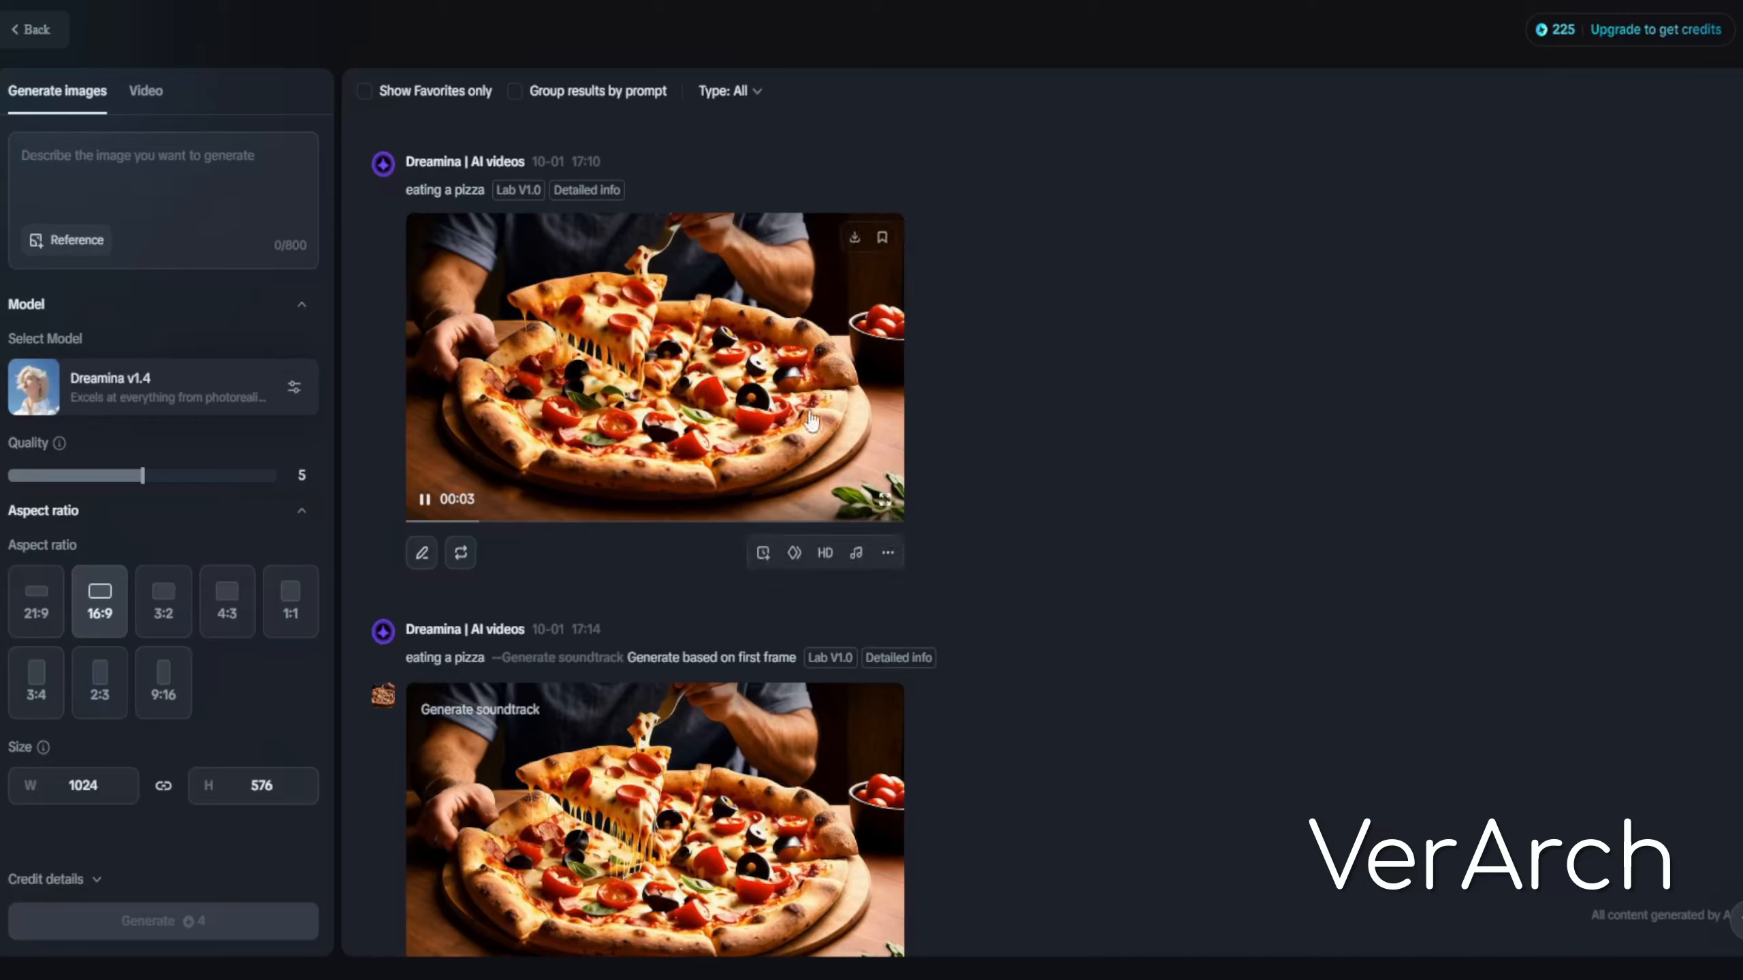
pyautogui.click(125, 173)
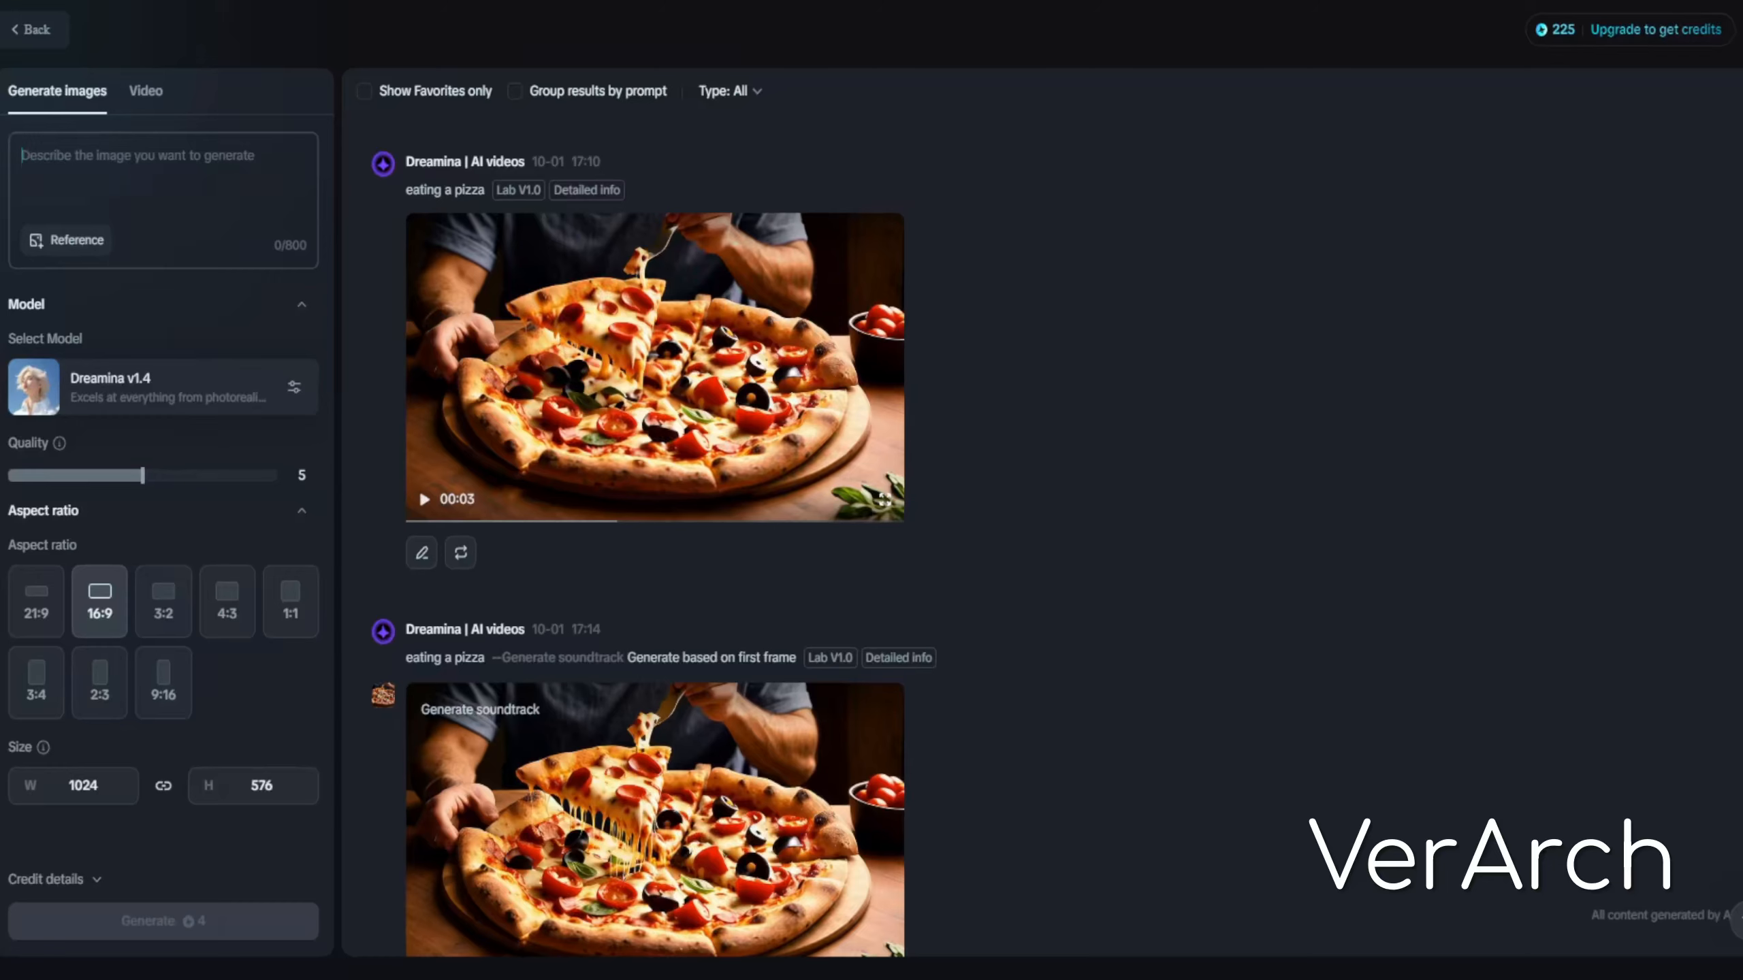
pyautogui.write('cat eating a pizza')
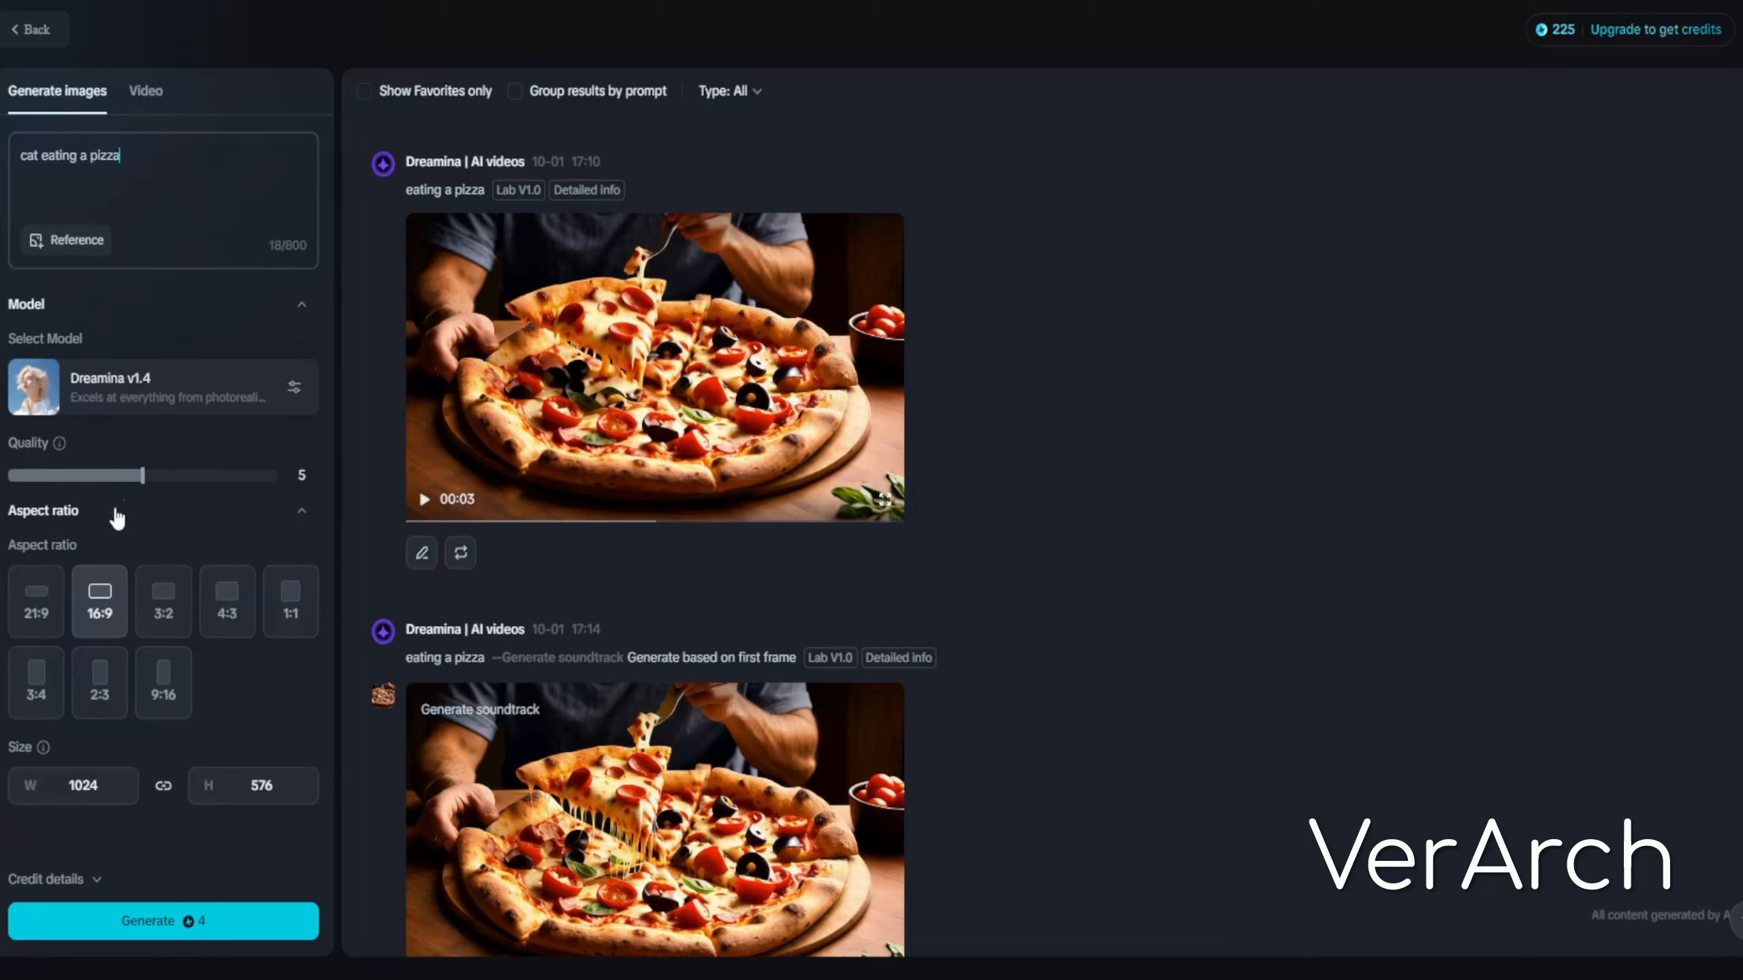
# Raise the quality to 10 and generate the images
pyautogui.moveTo(143, 483)
pyautogui.moveTo(143, 483); pyautogui.dragTo(300, 477)
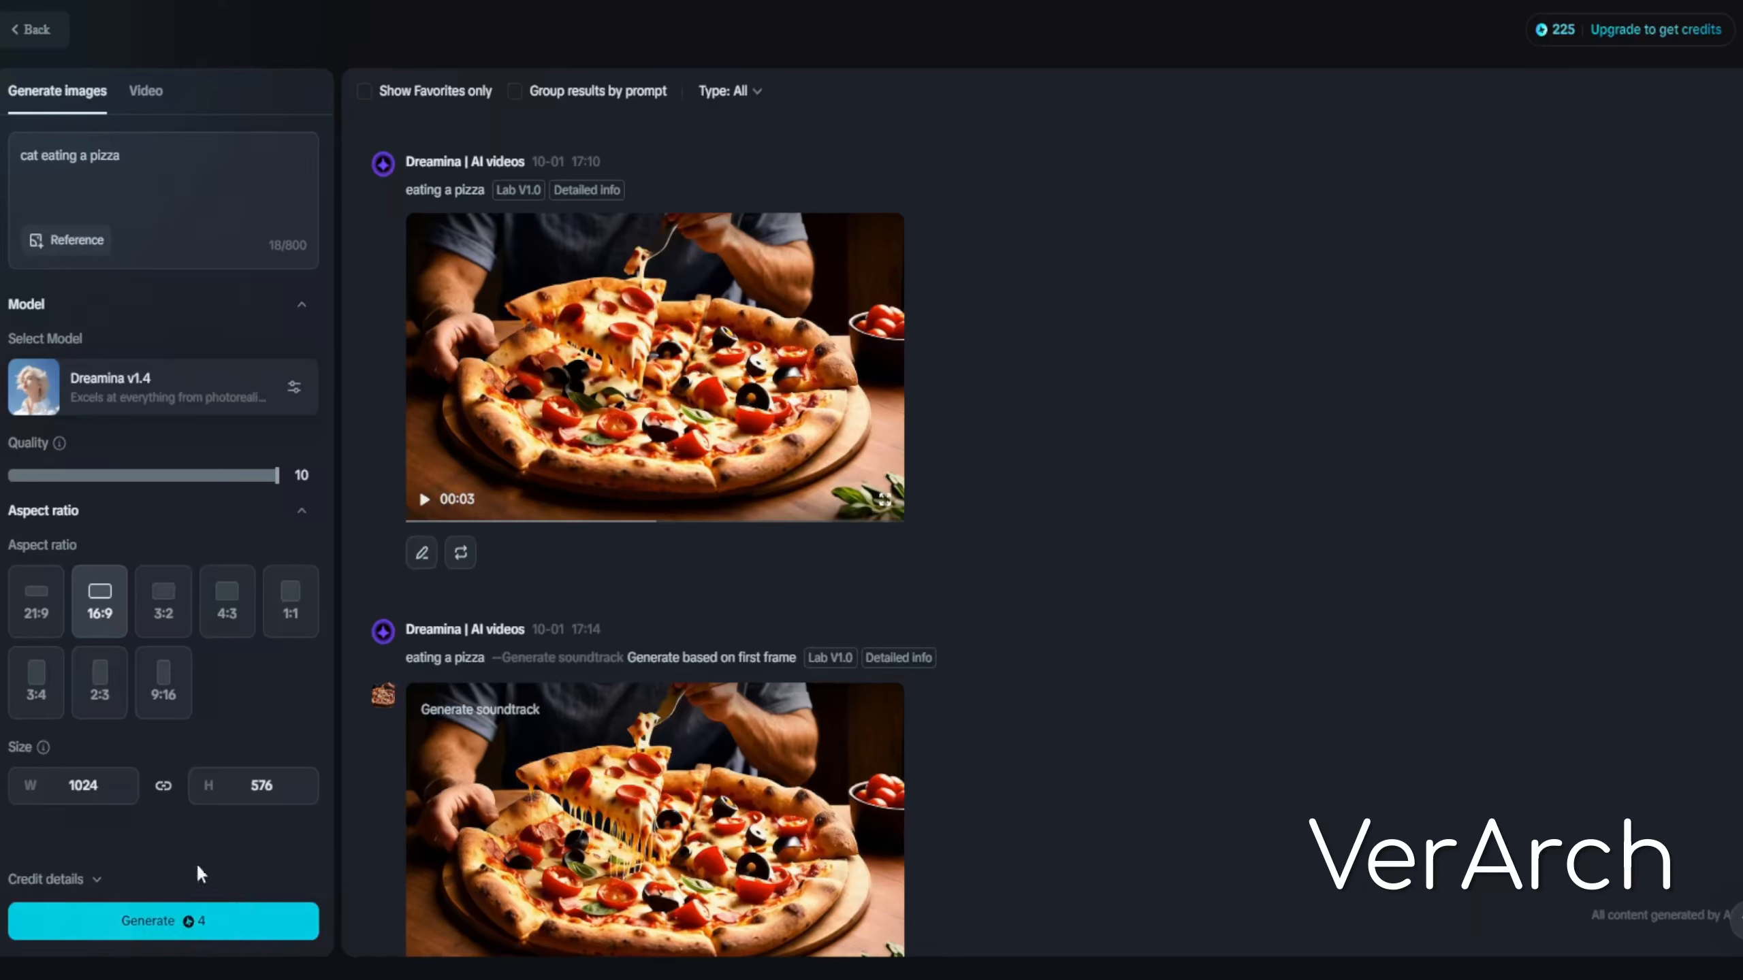
pyautogui.click(147, 923)
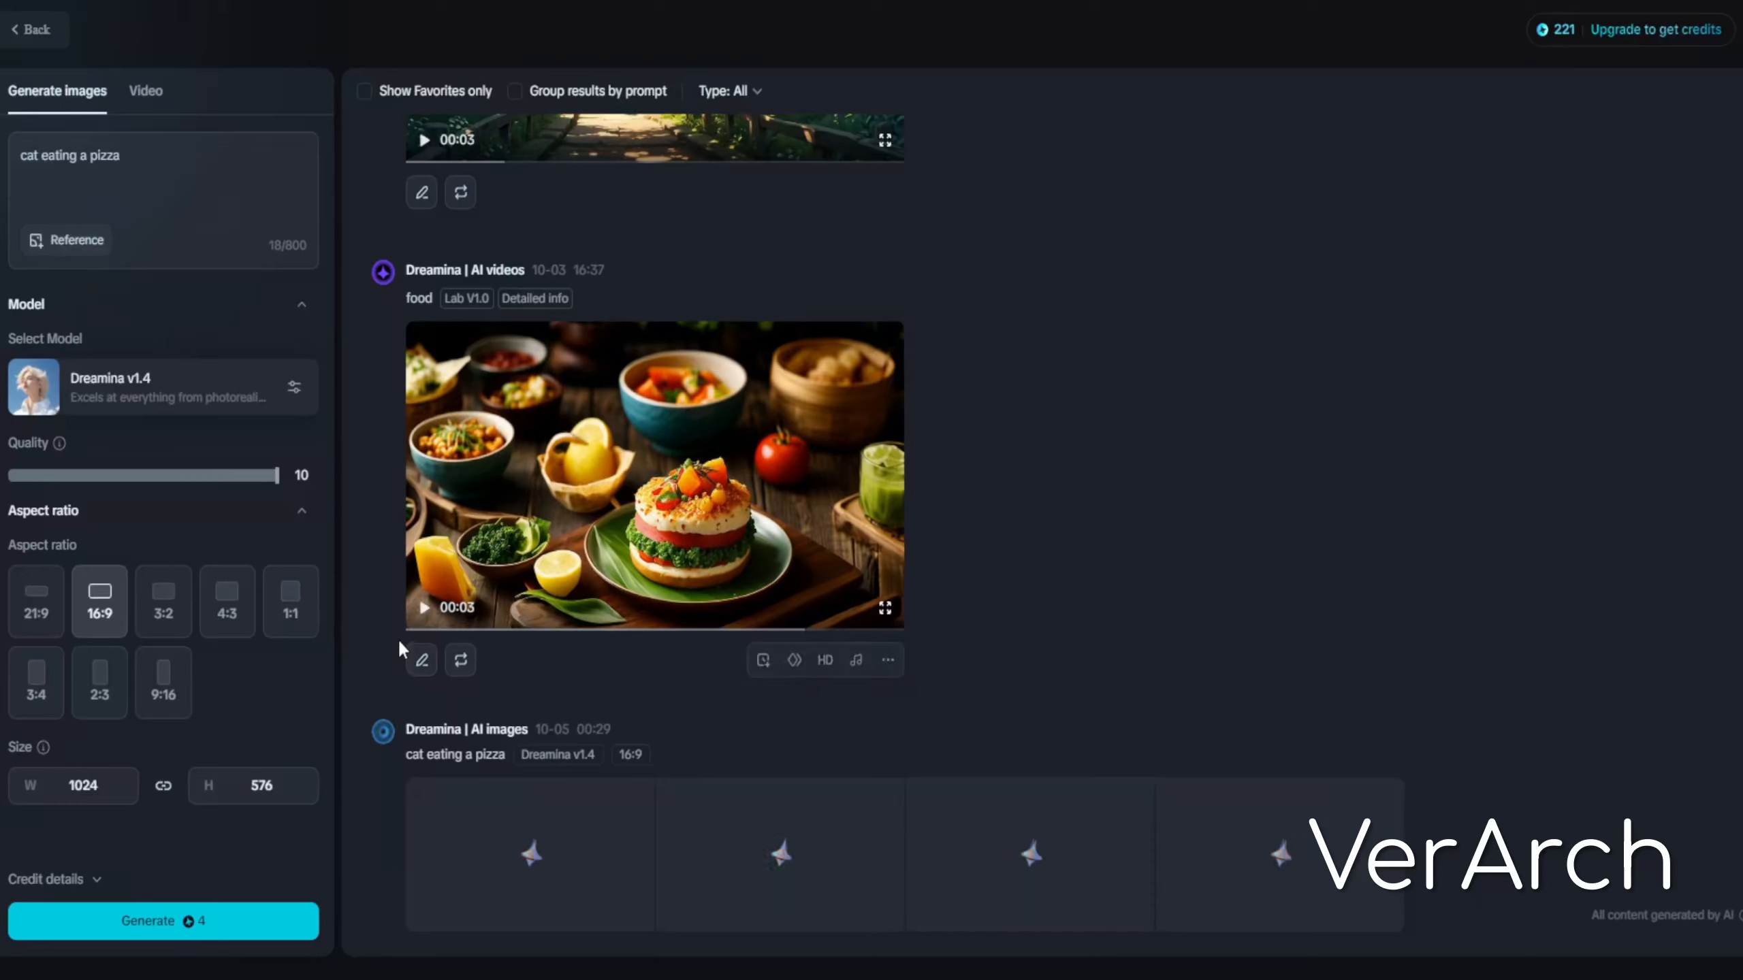
# Open the first generated cat image and upscale it
pyautogui.moveTo(656, 475)
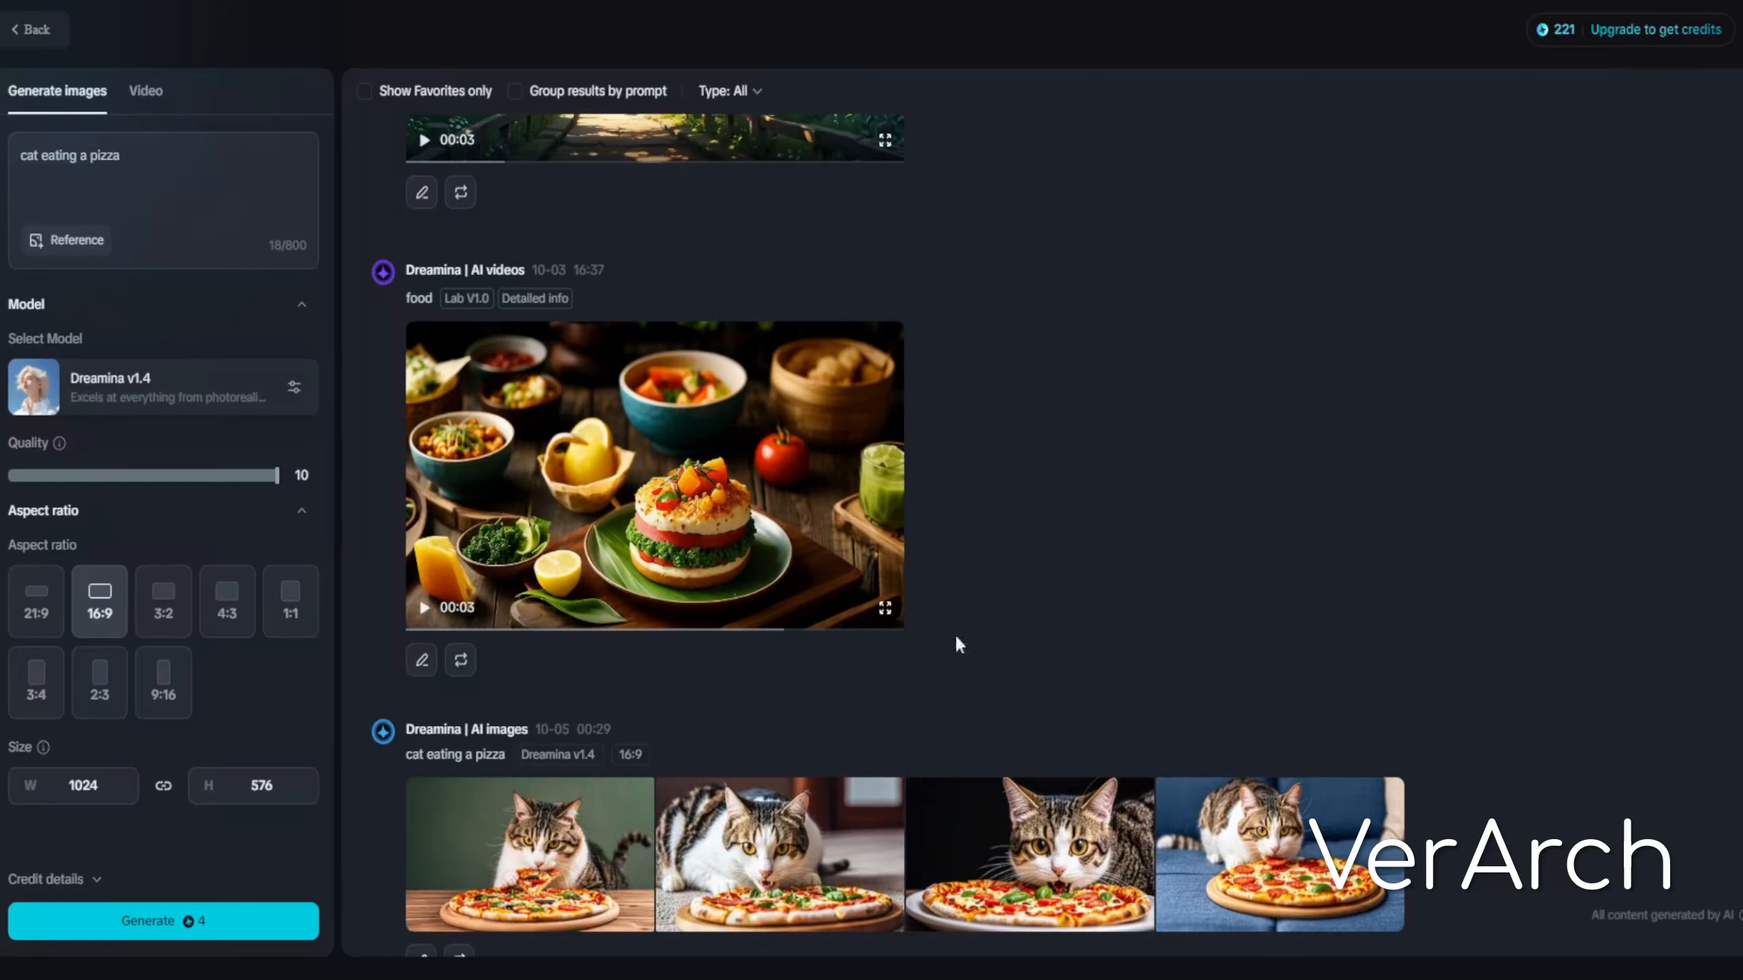
pyautogui.scroll(-1, 614, 807)
pyautogui.click(614, 807)
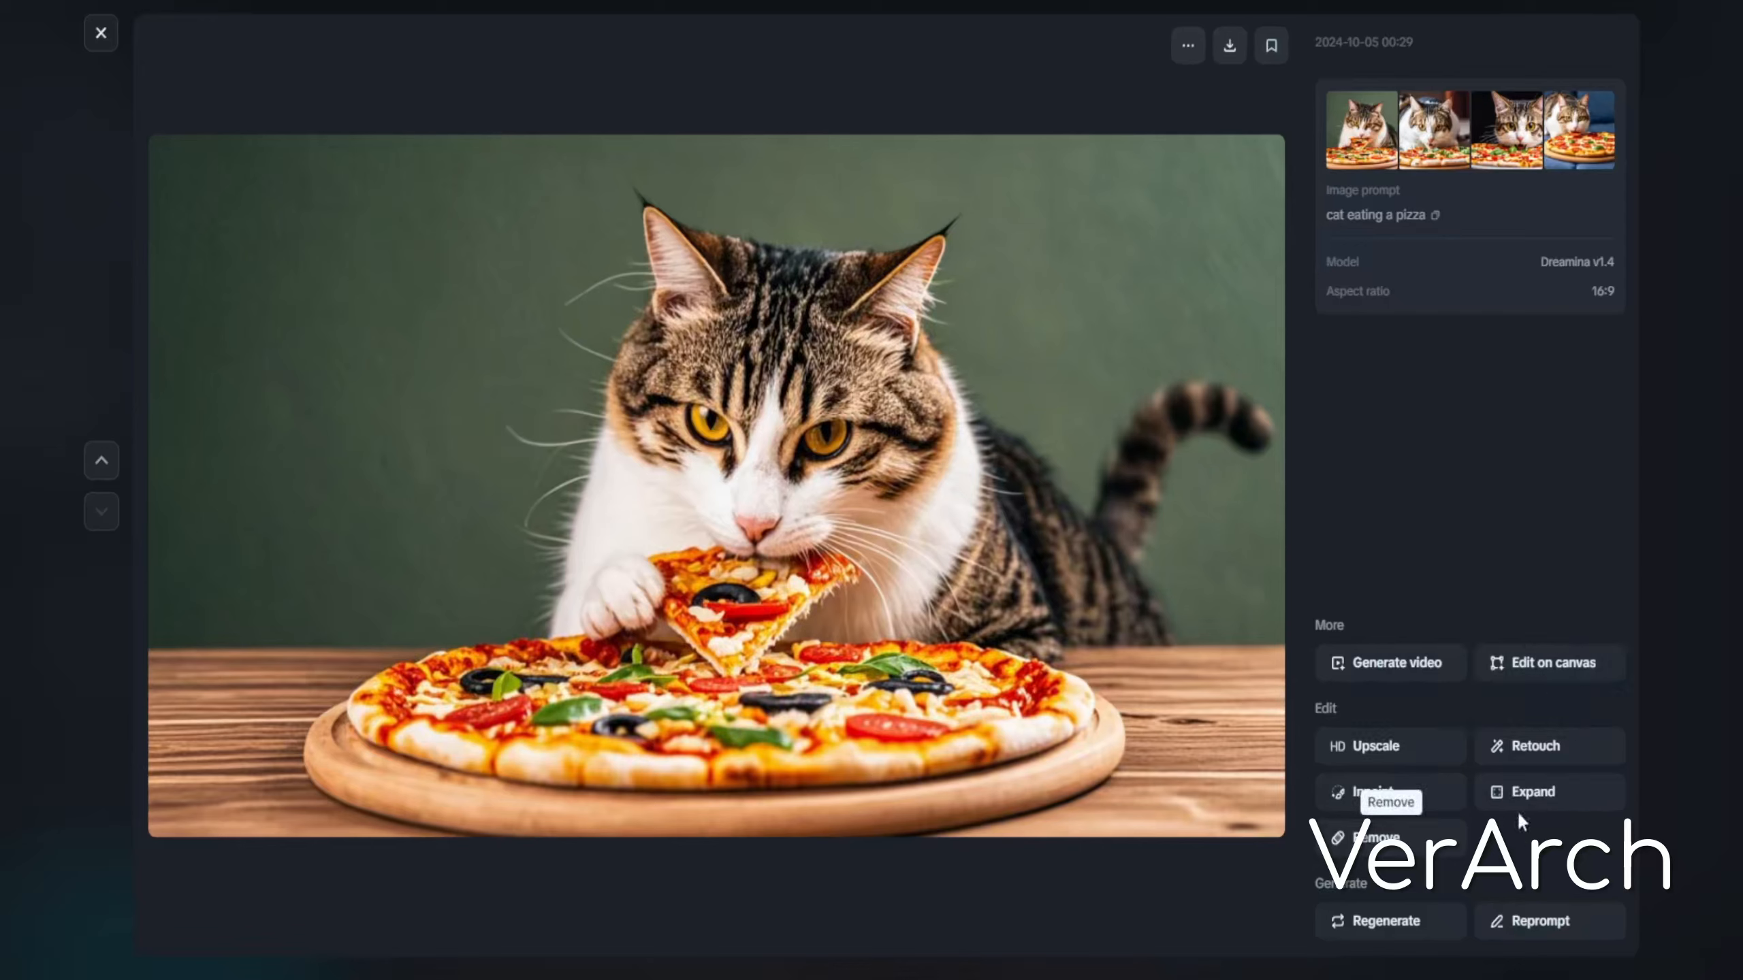
pyautogui.click(1415, 749)
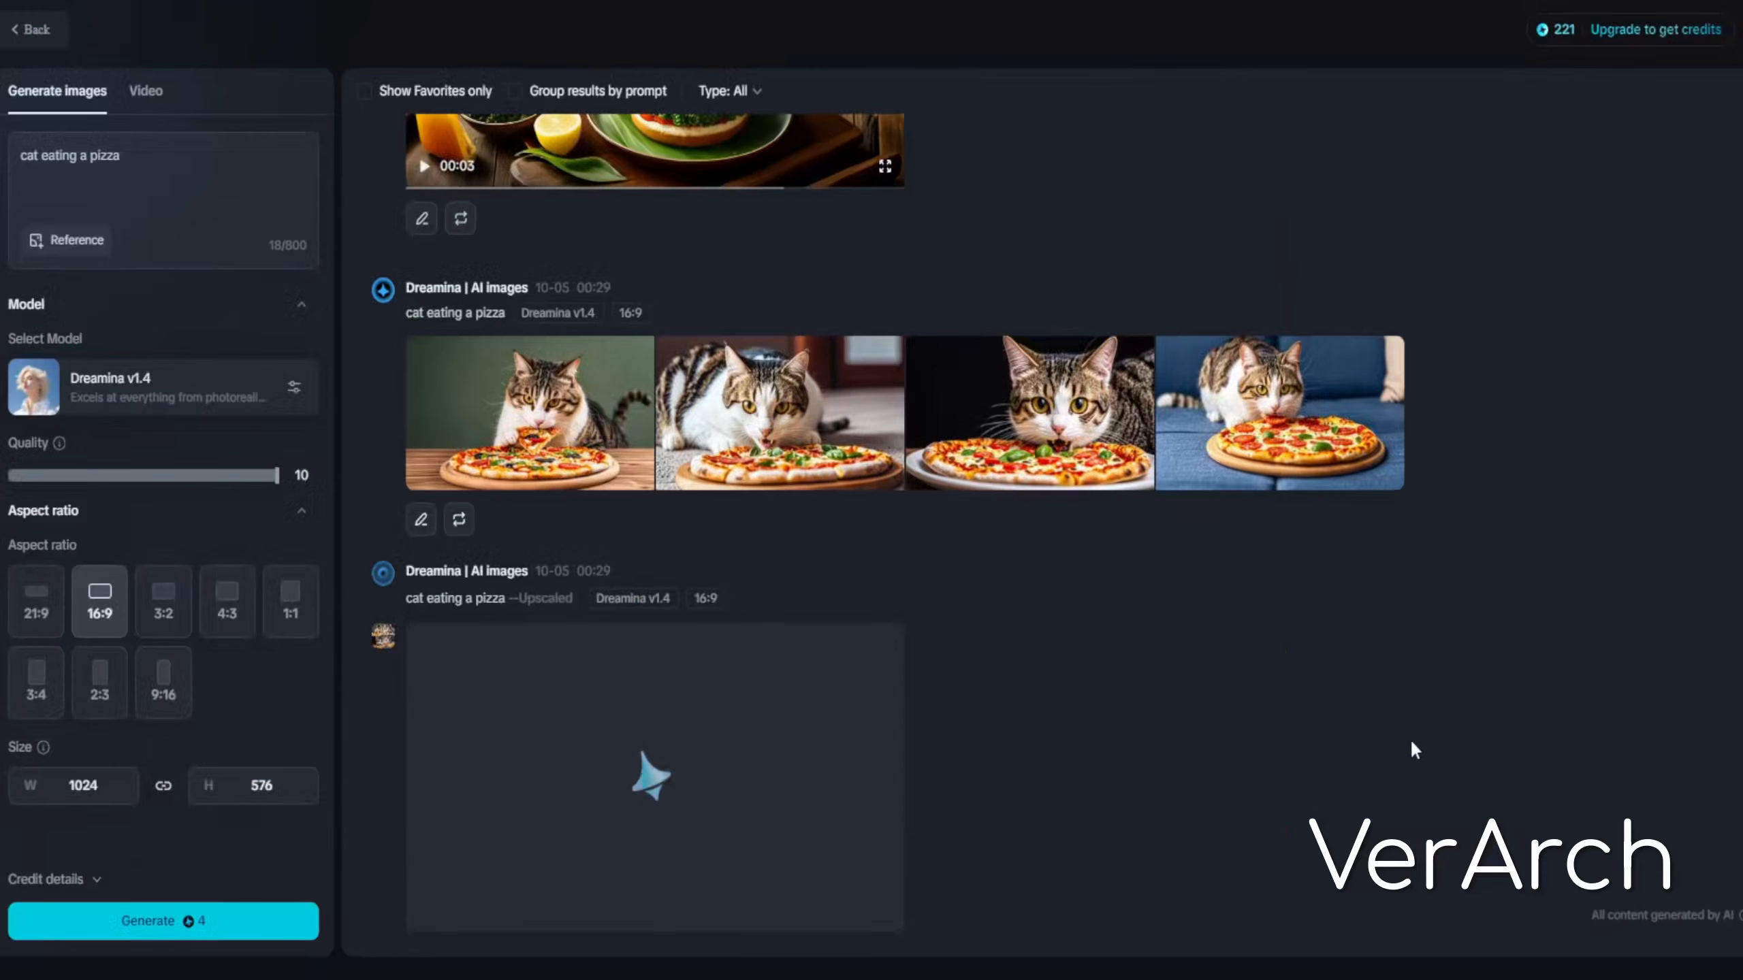
# Send the first cat image to video generation as the image prompt
pyautogui.click(513, 429)
pyautogui.click(1392, 668)
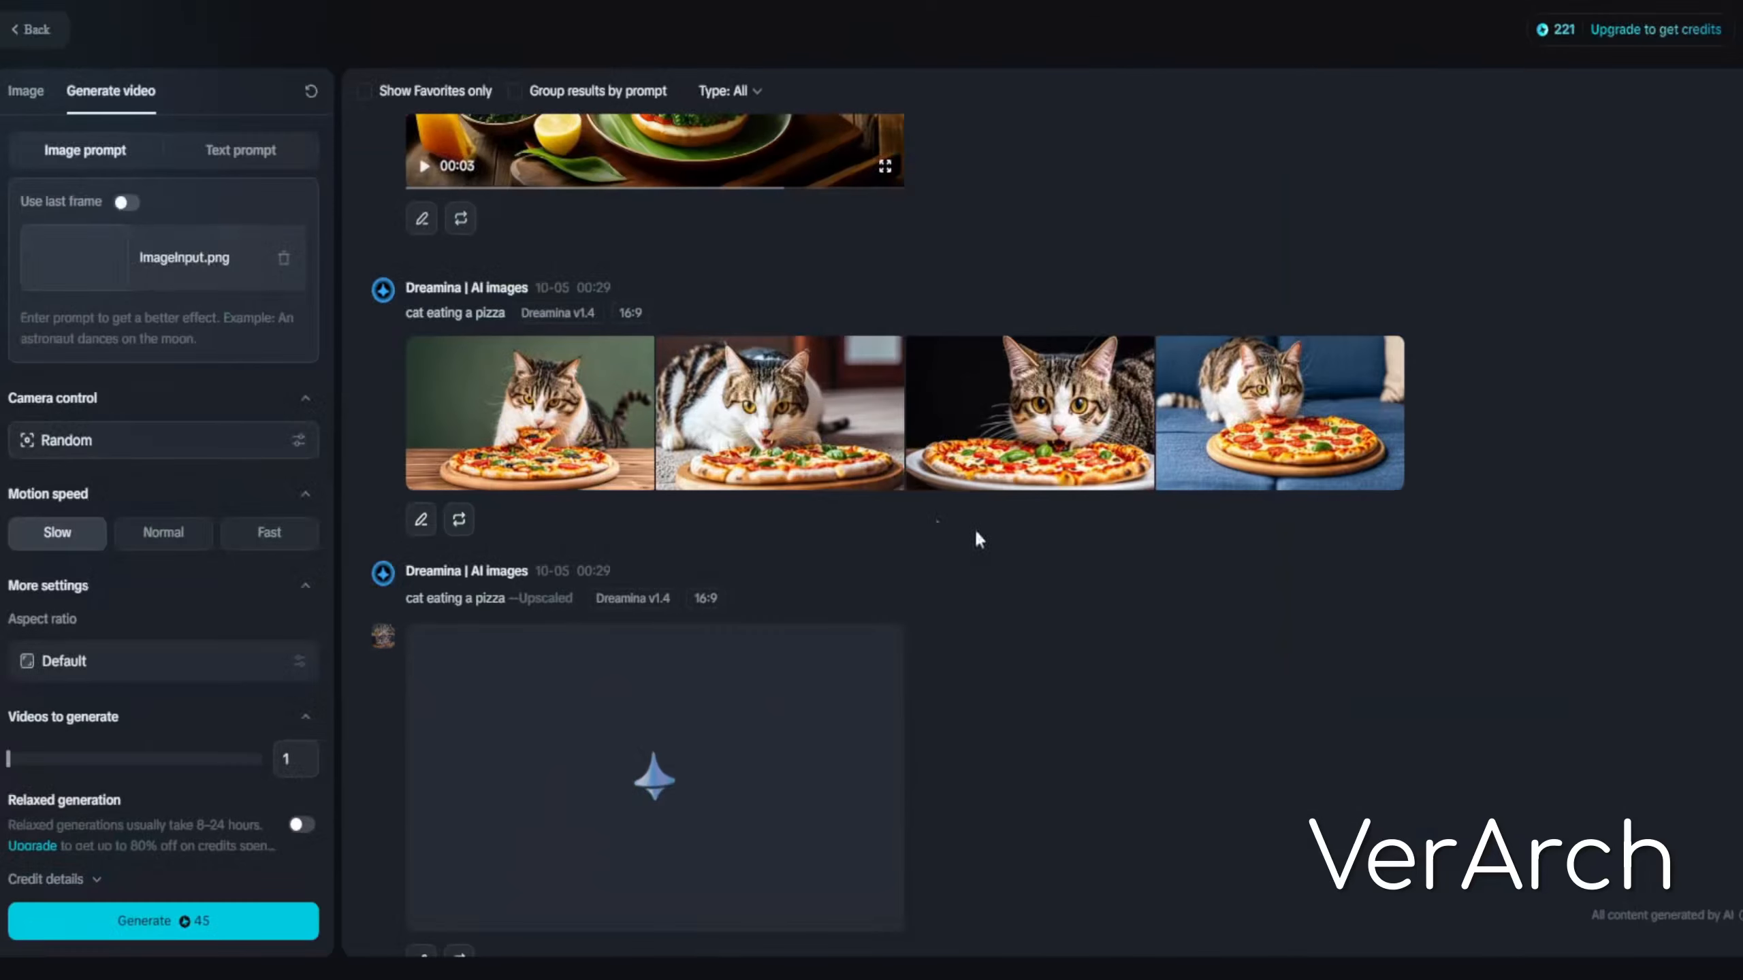
pyautogui.scroll(-1, 878, 494)
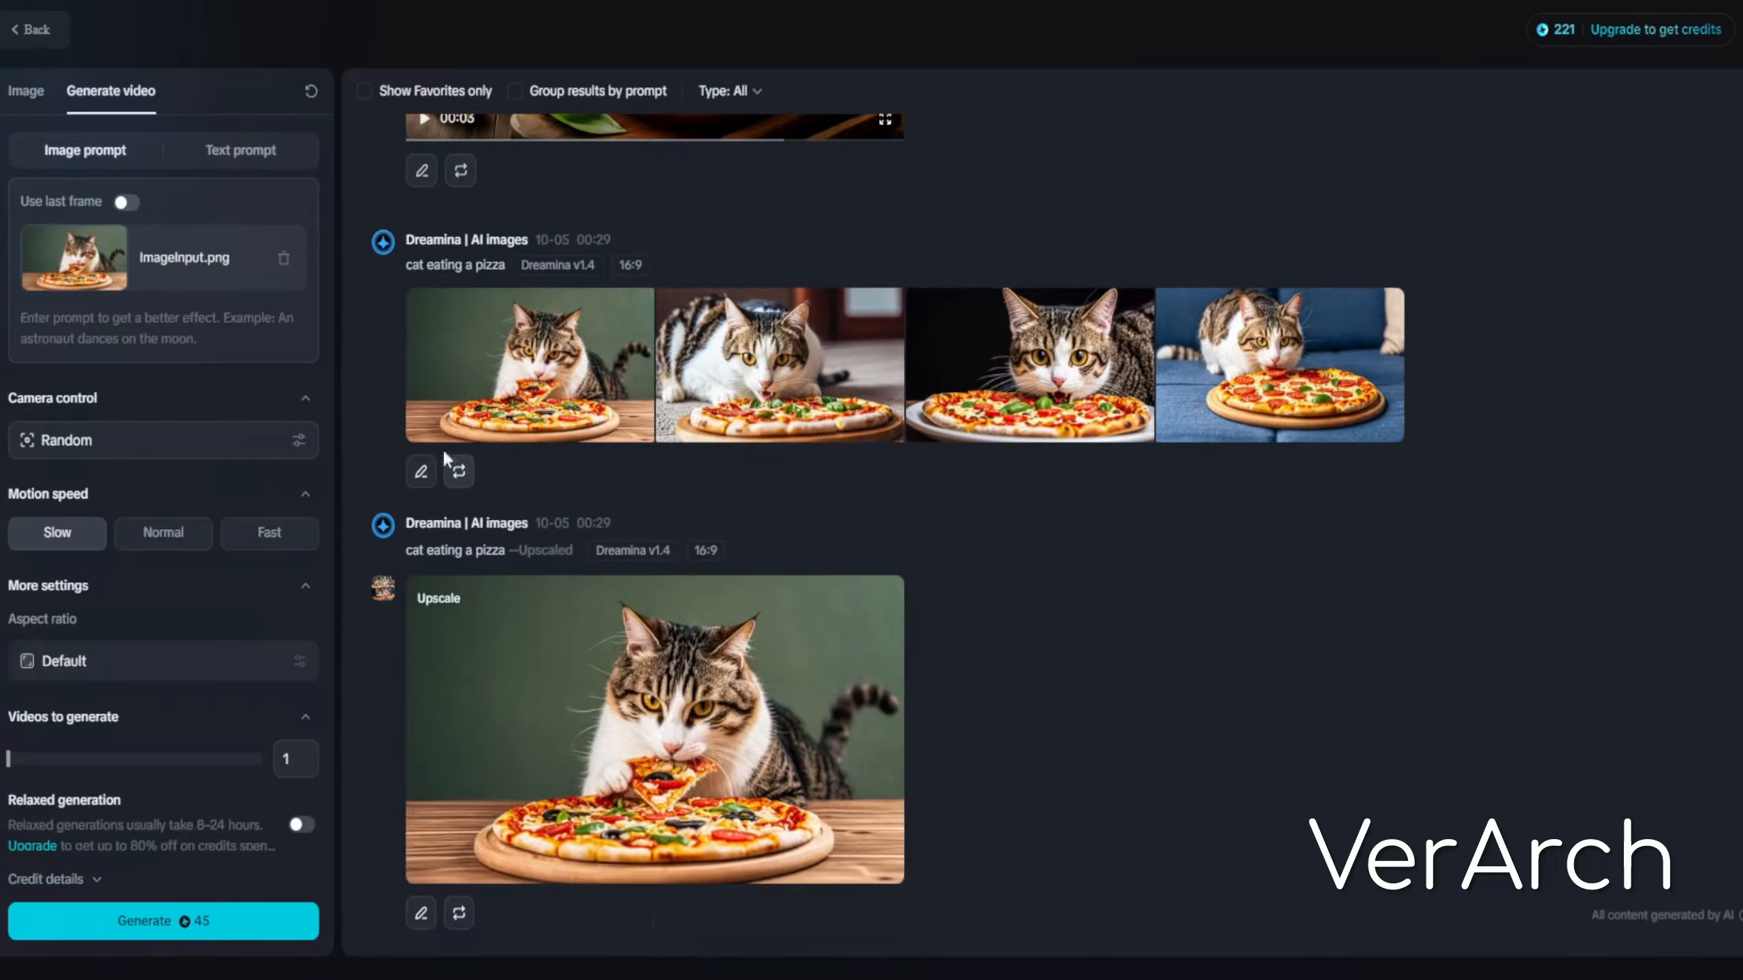
pyautogui.click(458, 429)
pyautogui.click(1393, 664)
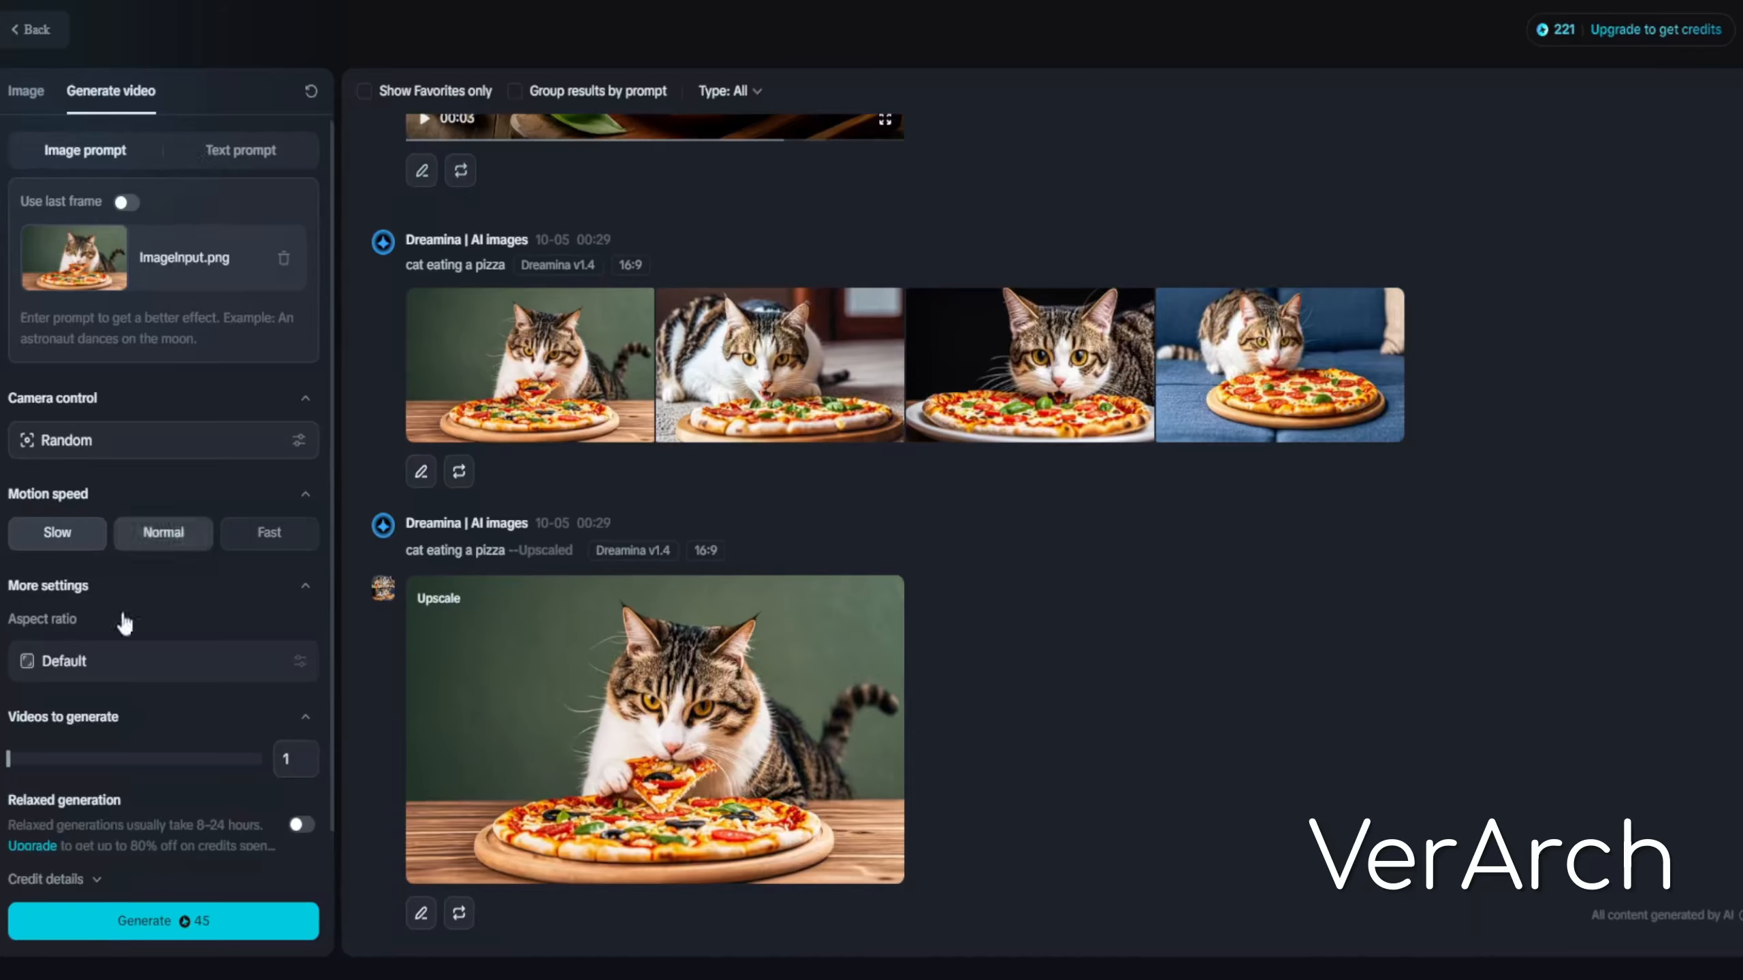
# Try to increase the number of videos, then generate one video from the cat image
pyautogui.scroll(-1, 117, 623)
pyautogui.scroll(10, 662, 384)
pyautogui.scroll(-10, 664, 395)
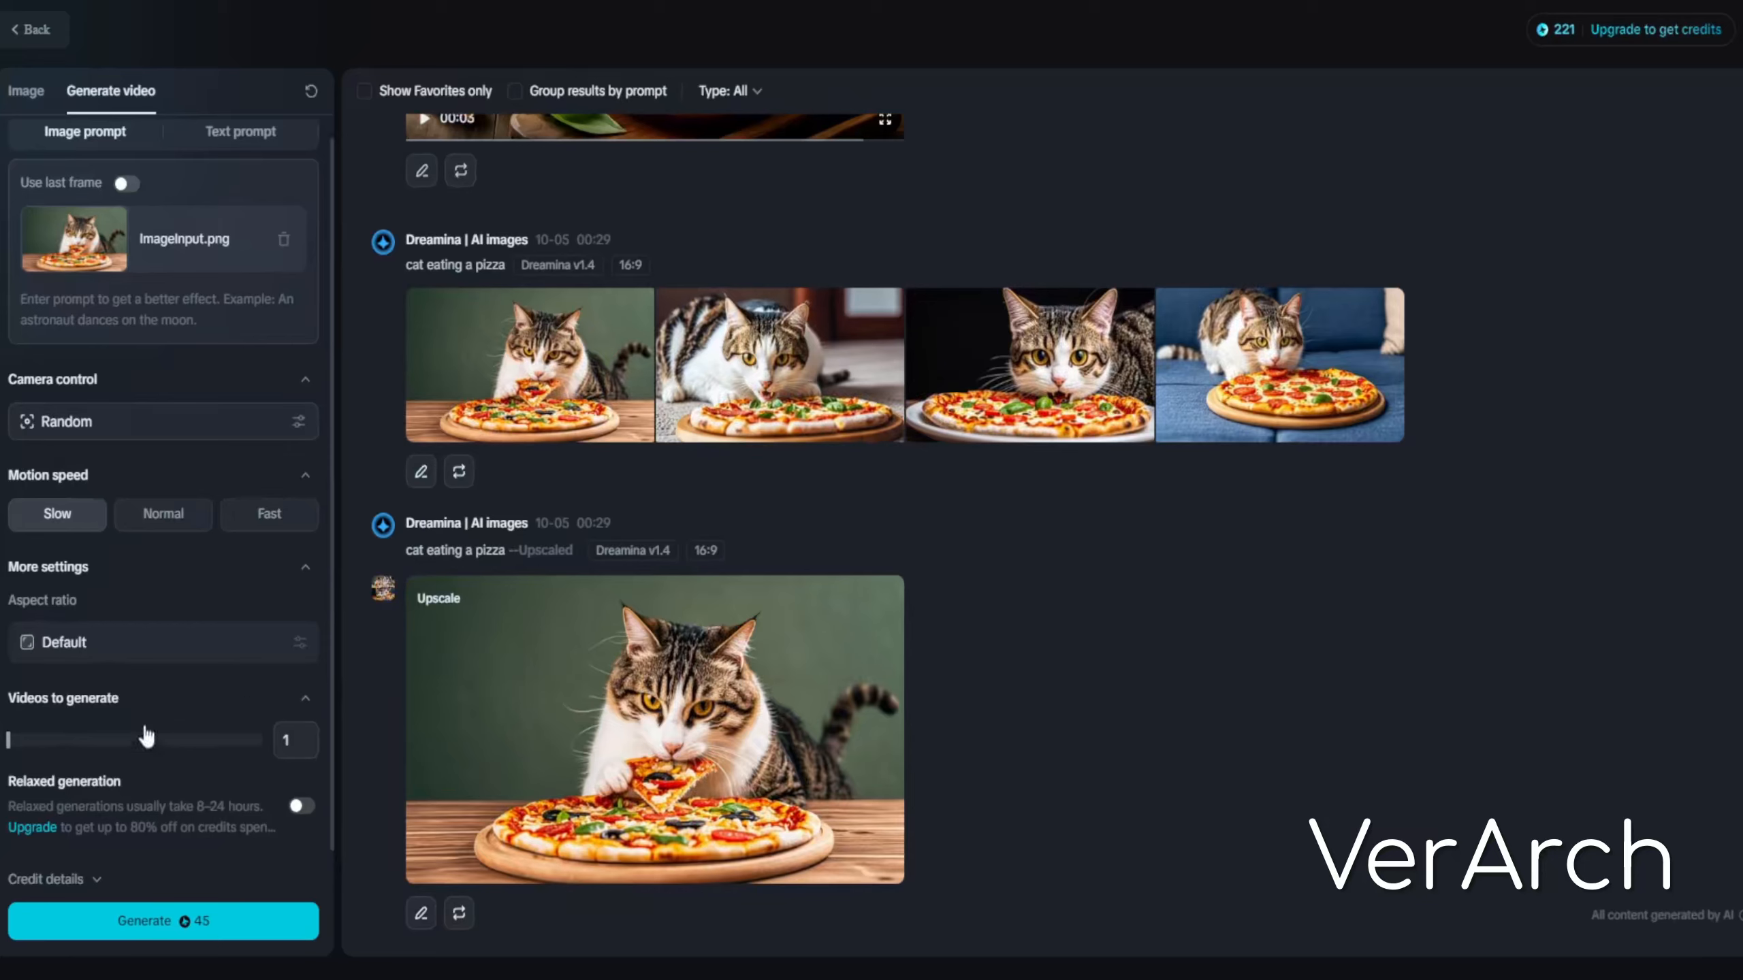
pyautogui.click(306, 736)
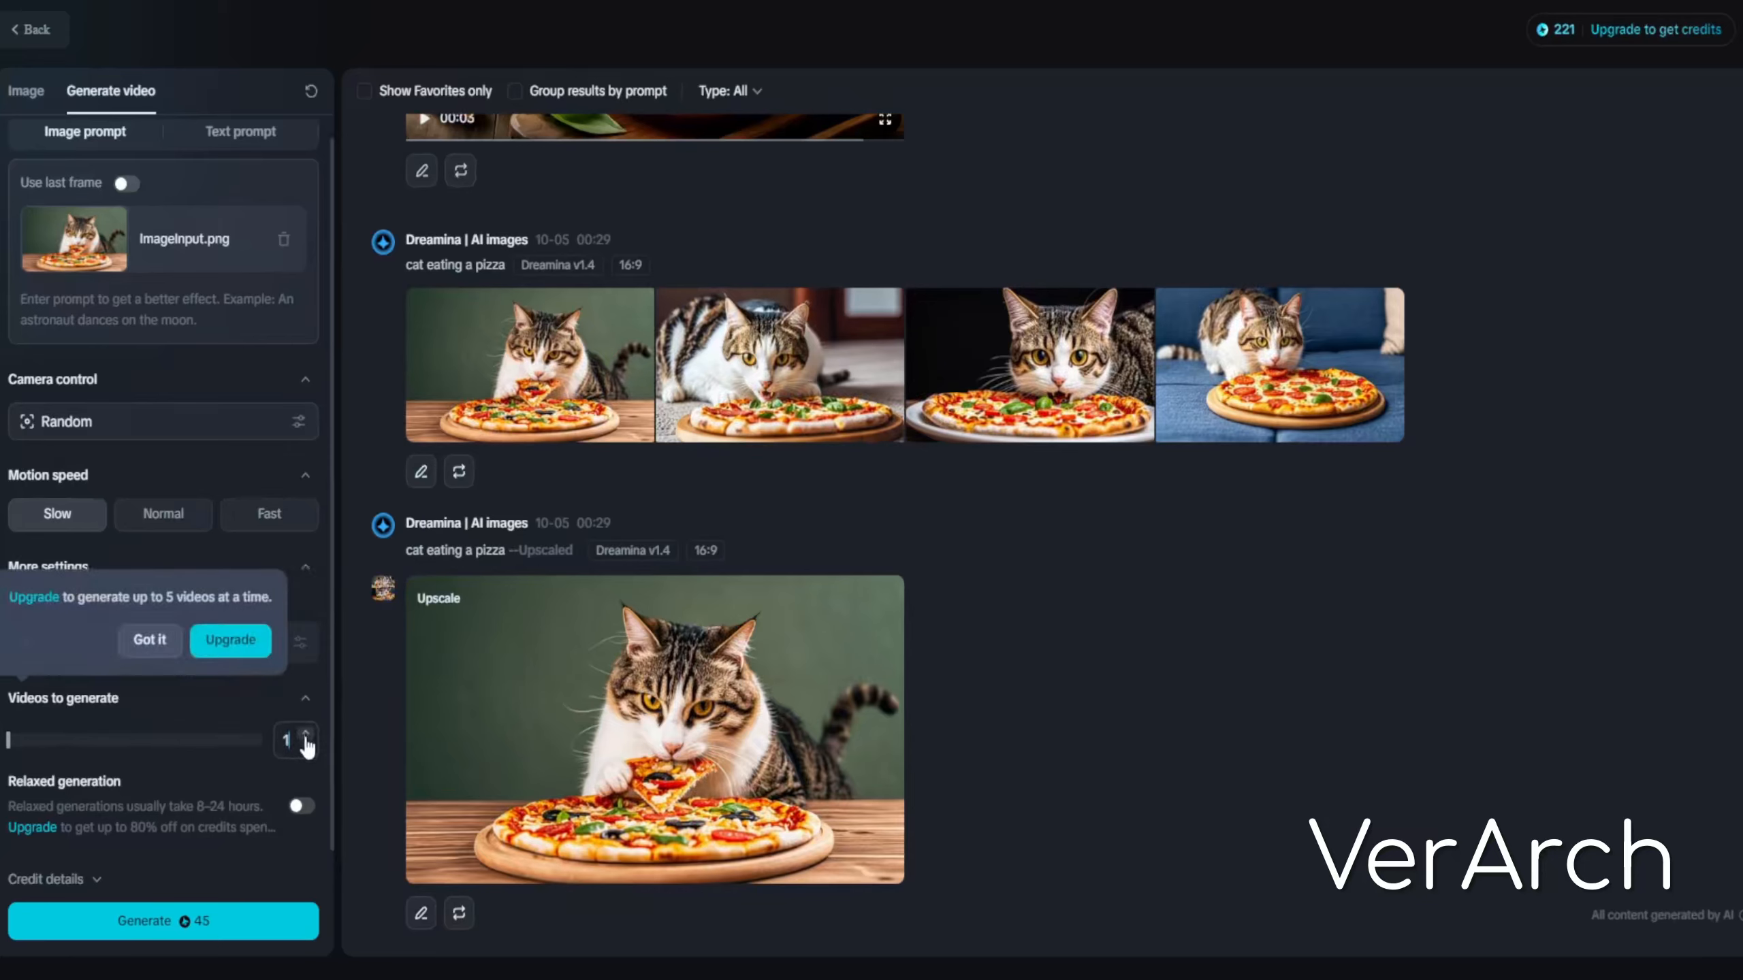
pyautogui.click(180, 927)
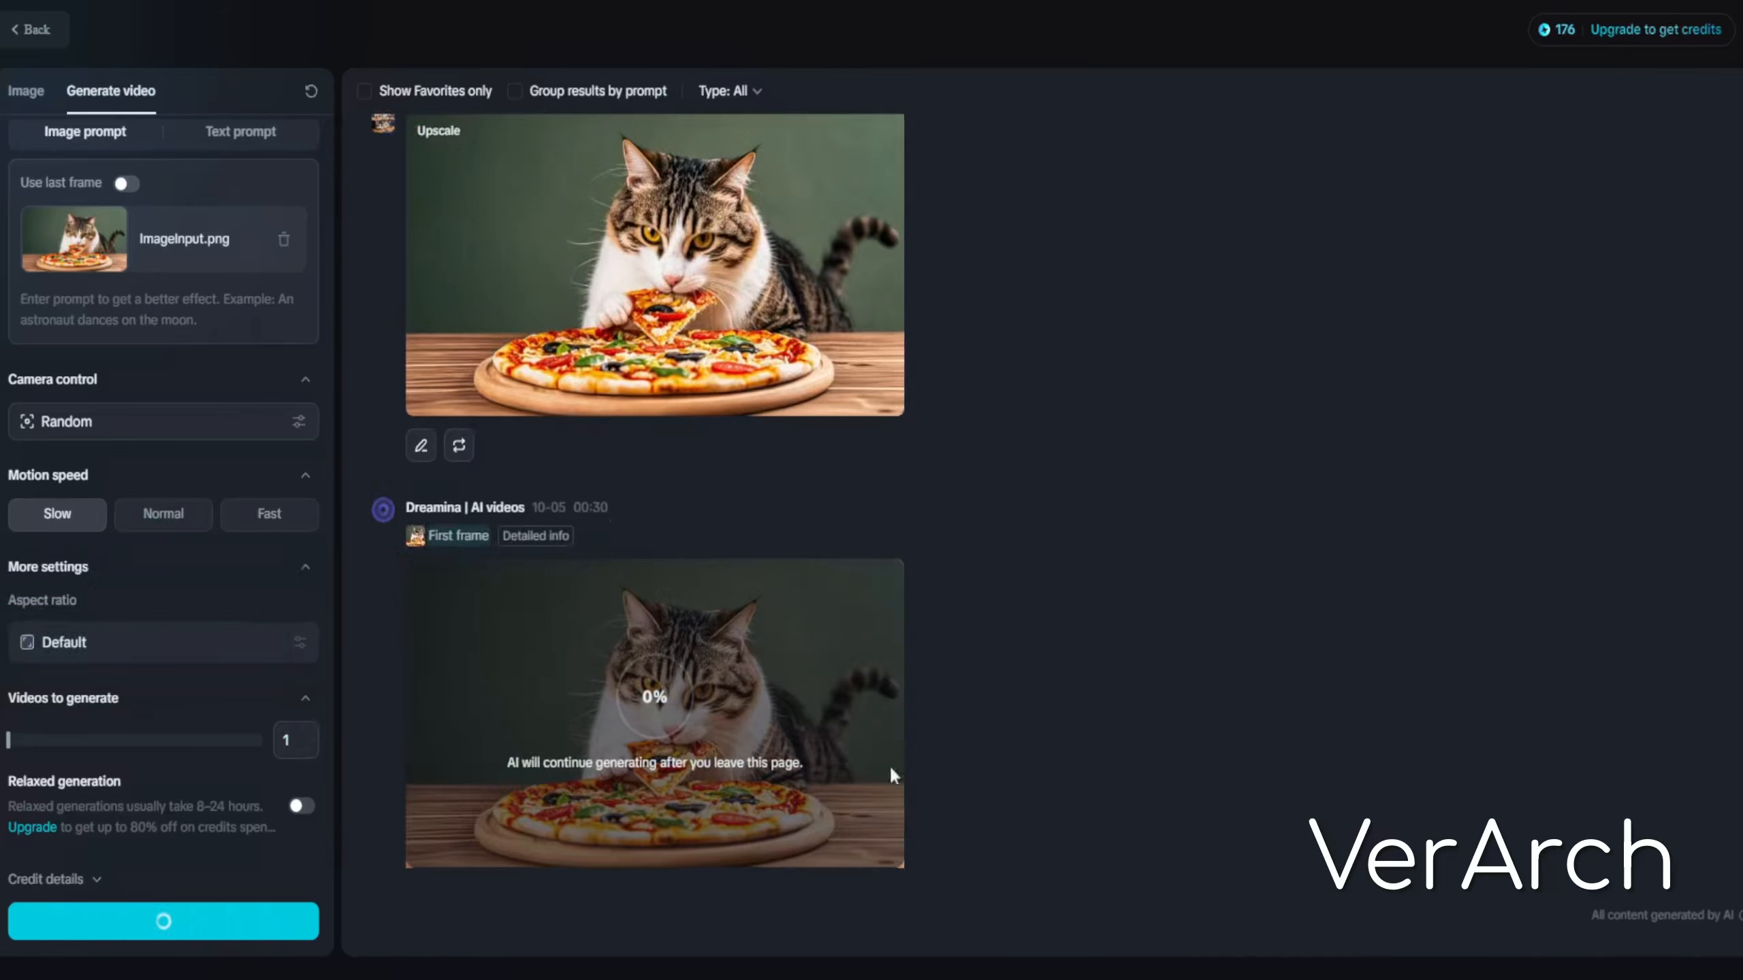
# Scroll through the results feed to check the video generation progress
pyautogui.scroll(15, 755, 763)
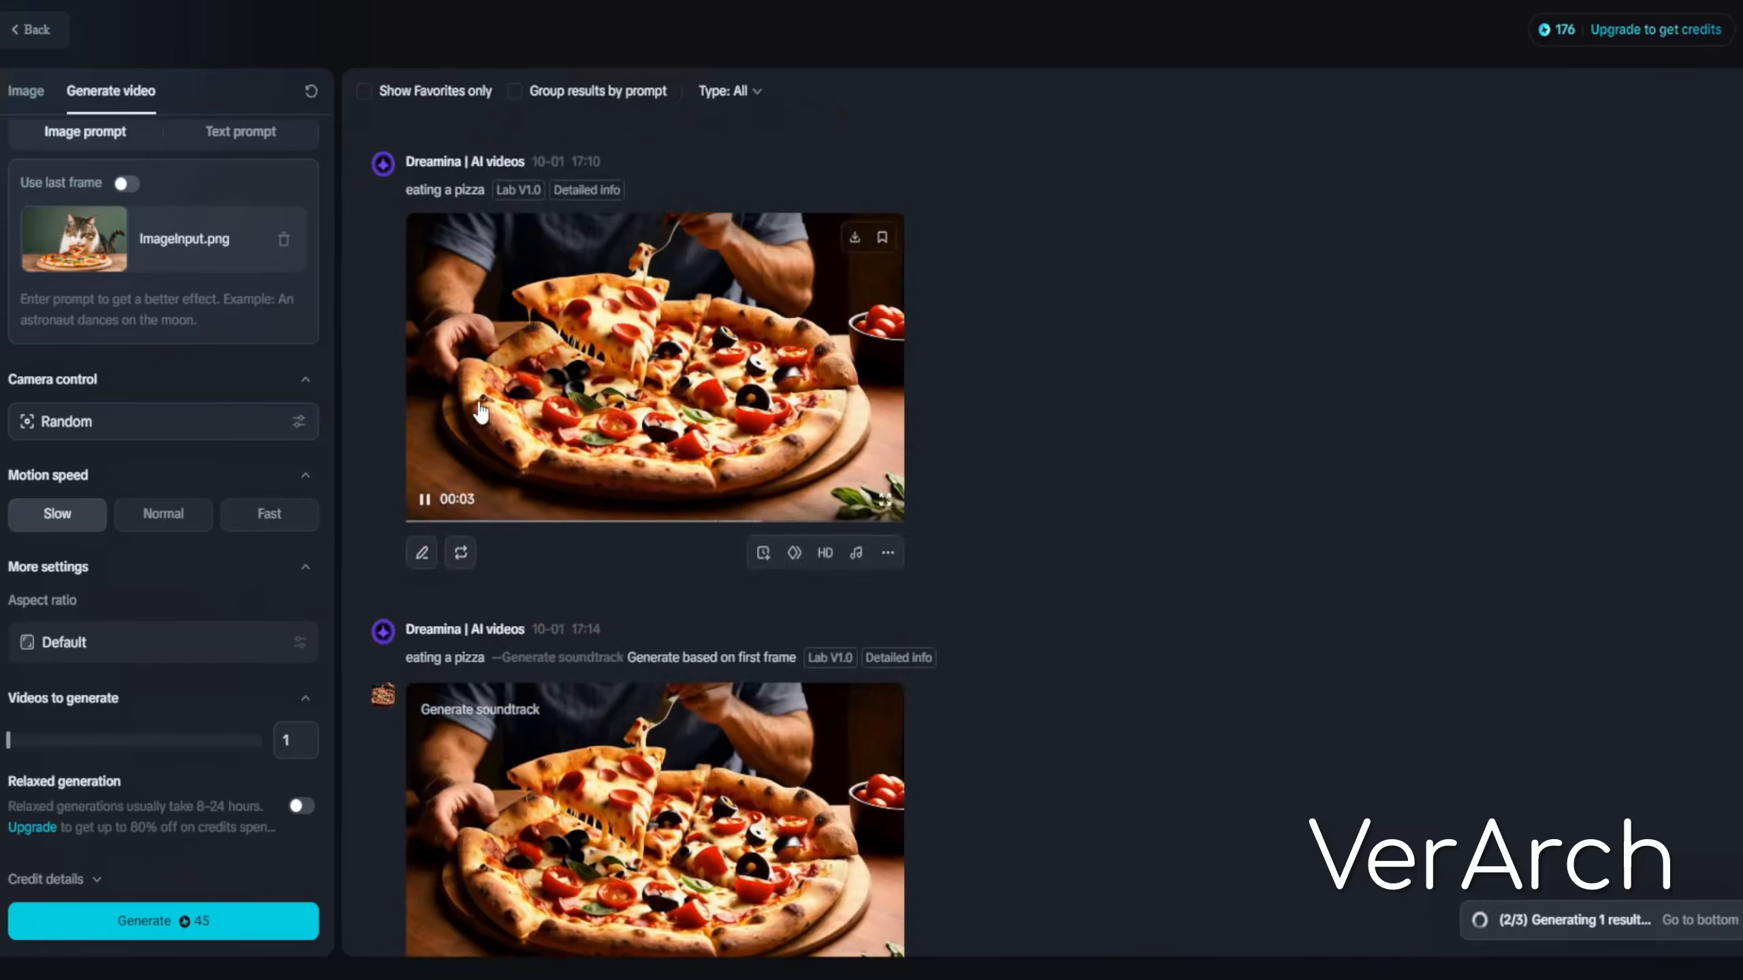
pyautogui.scroll(-15, 469, 417)
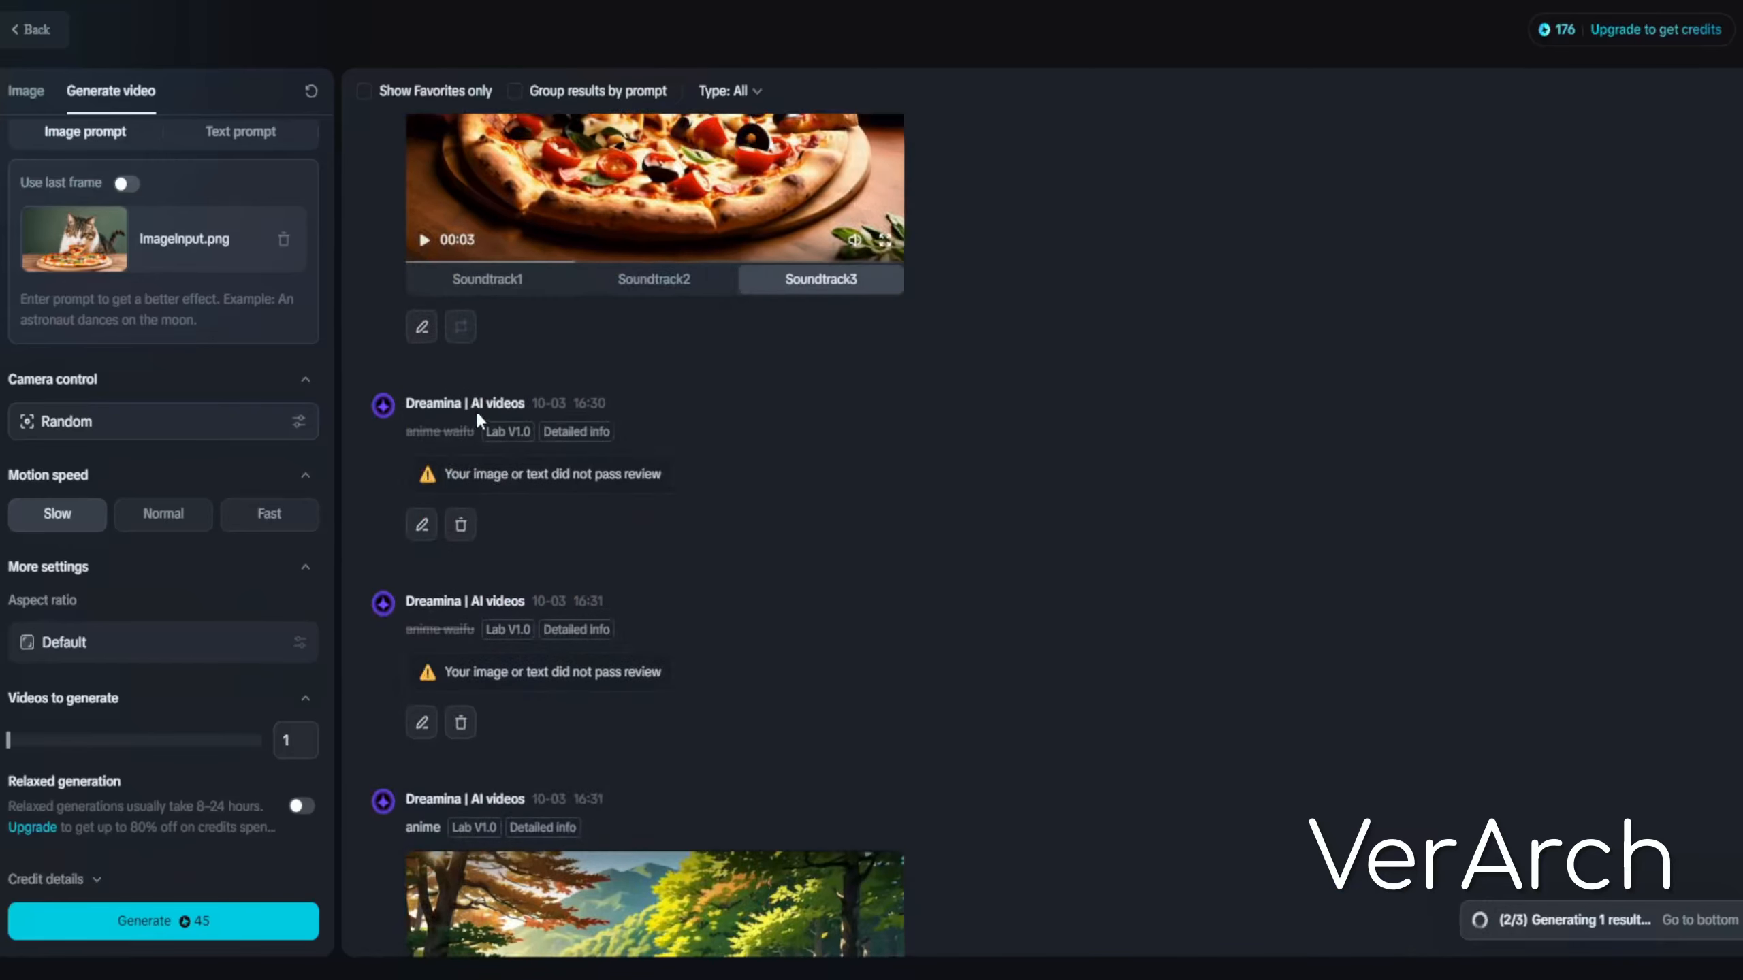
pyautogui.scroll(10, 570, 373)
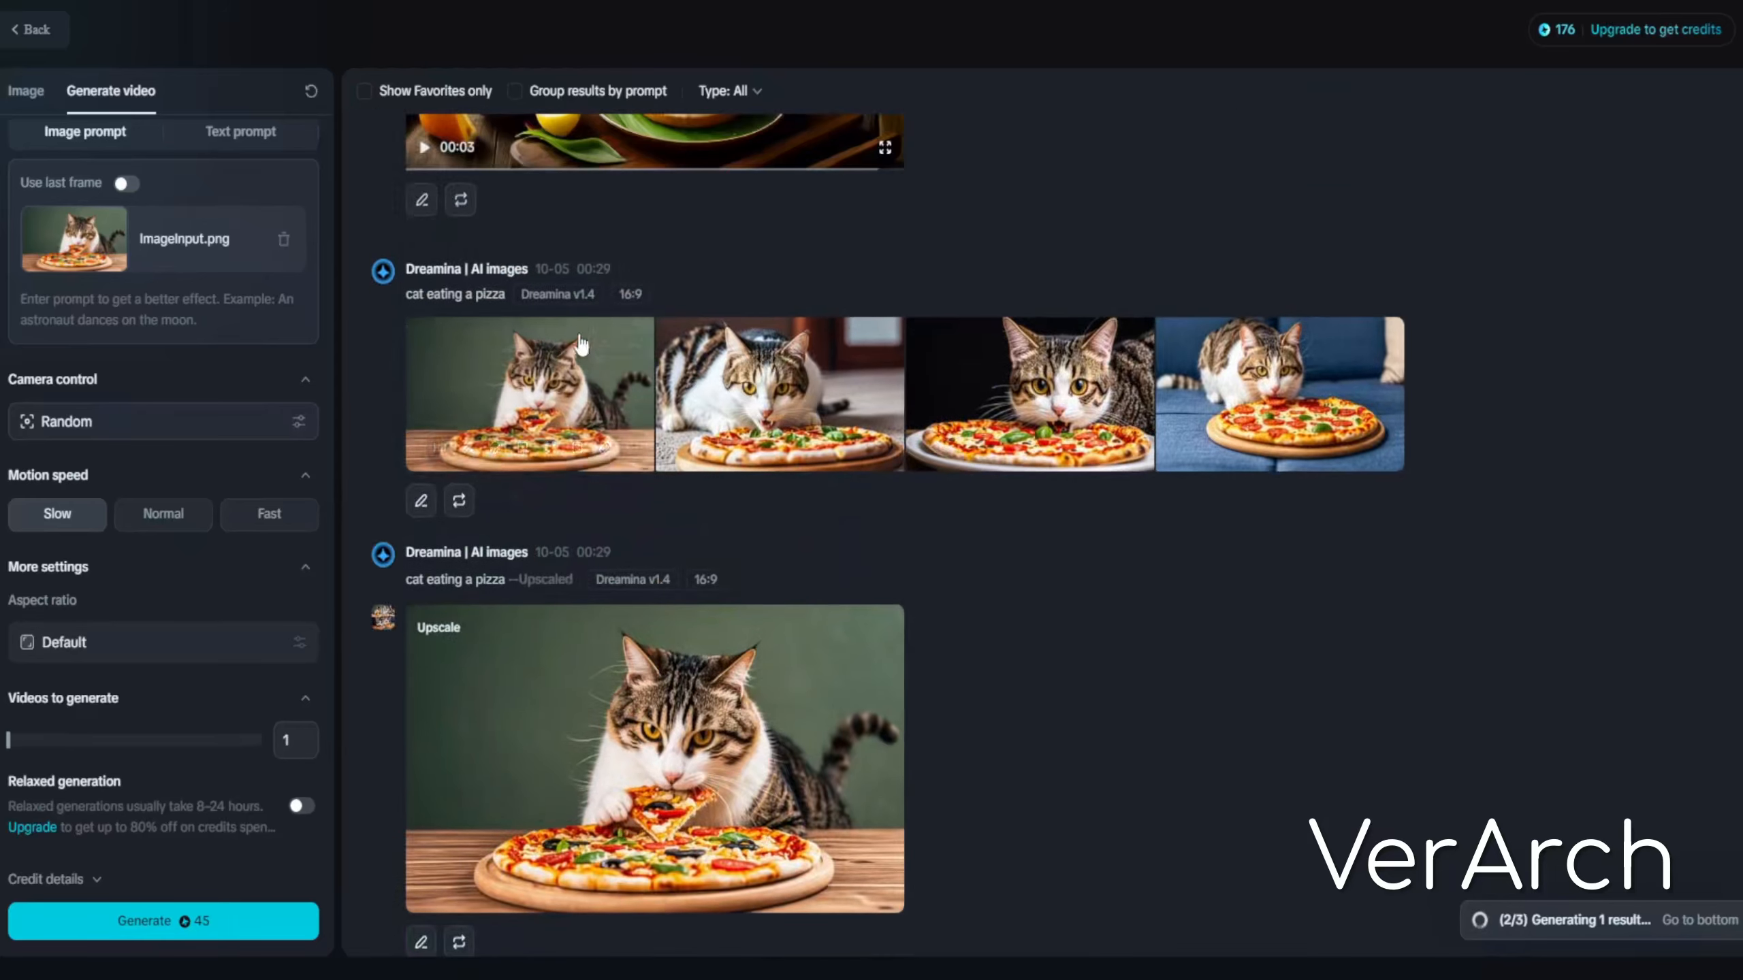
pyautogui.scroll(5, 569, 373)
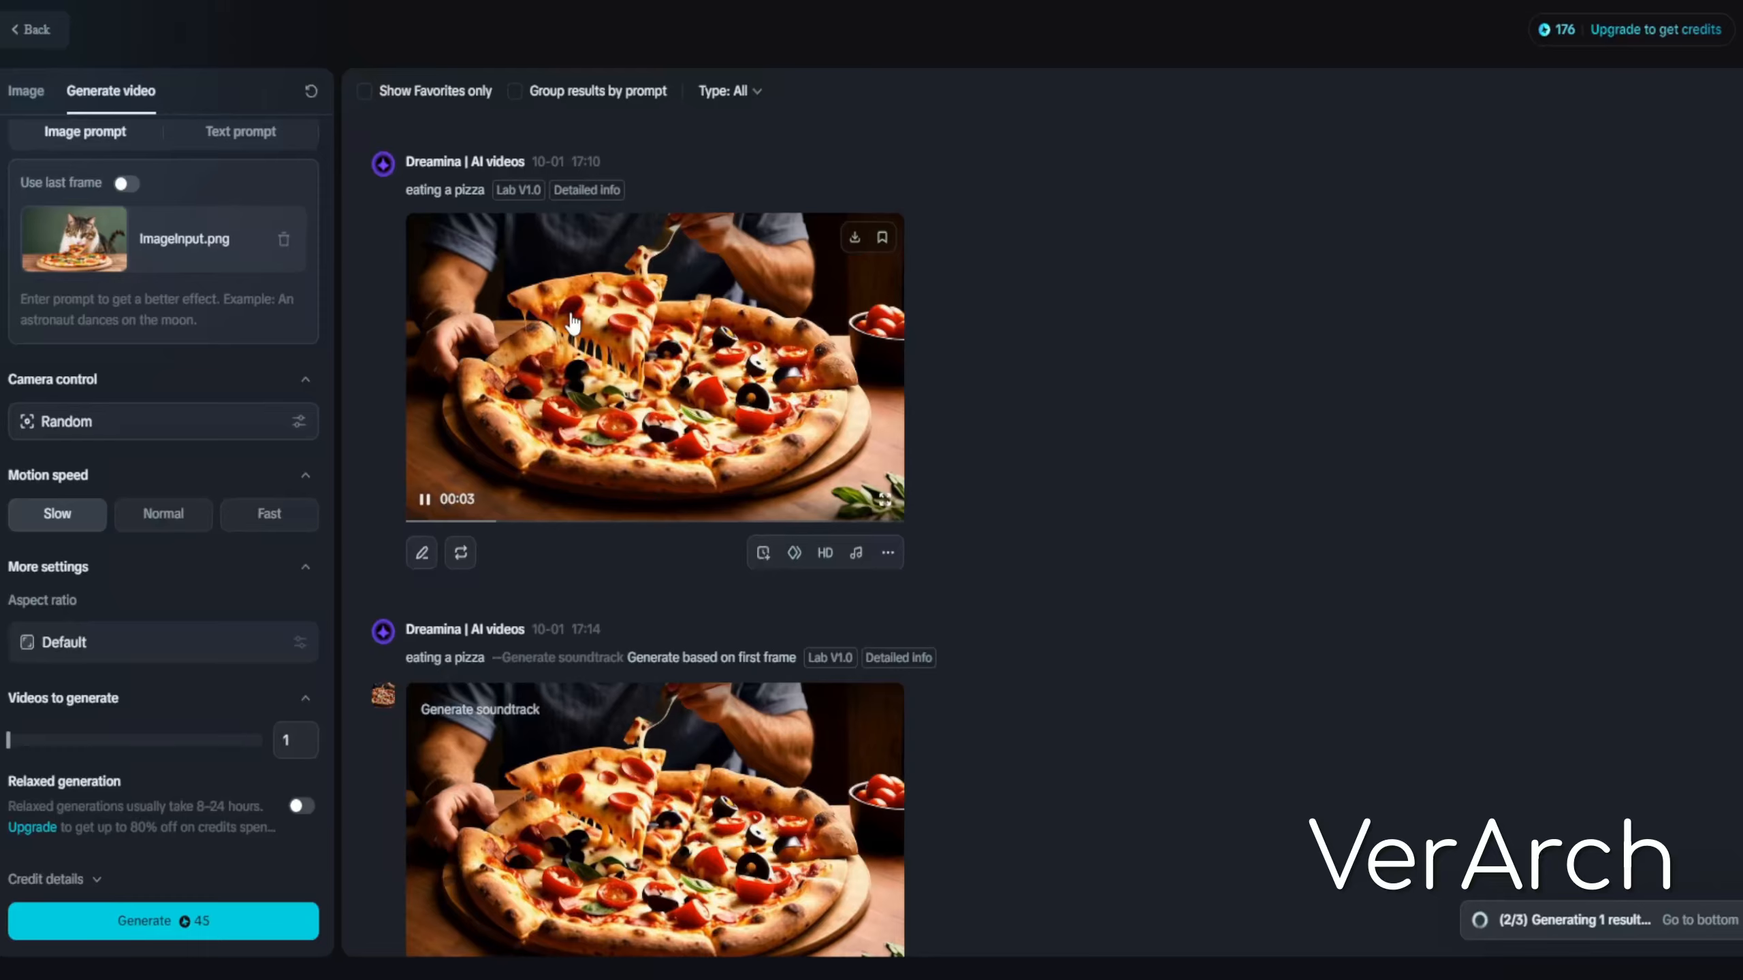
pyautogui.scroll(-5, 643, 343)
pyautogui.scroll(-10, 645, 343)
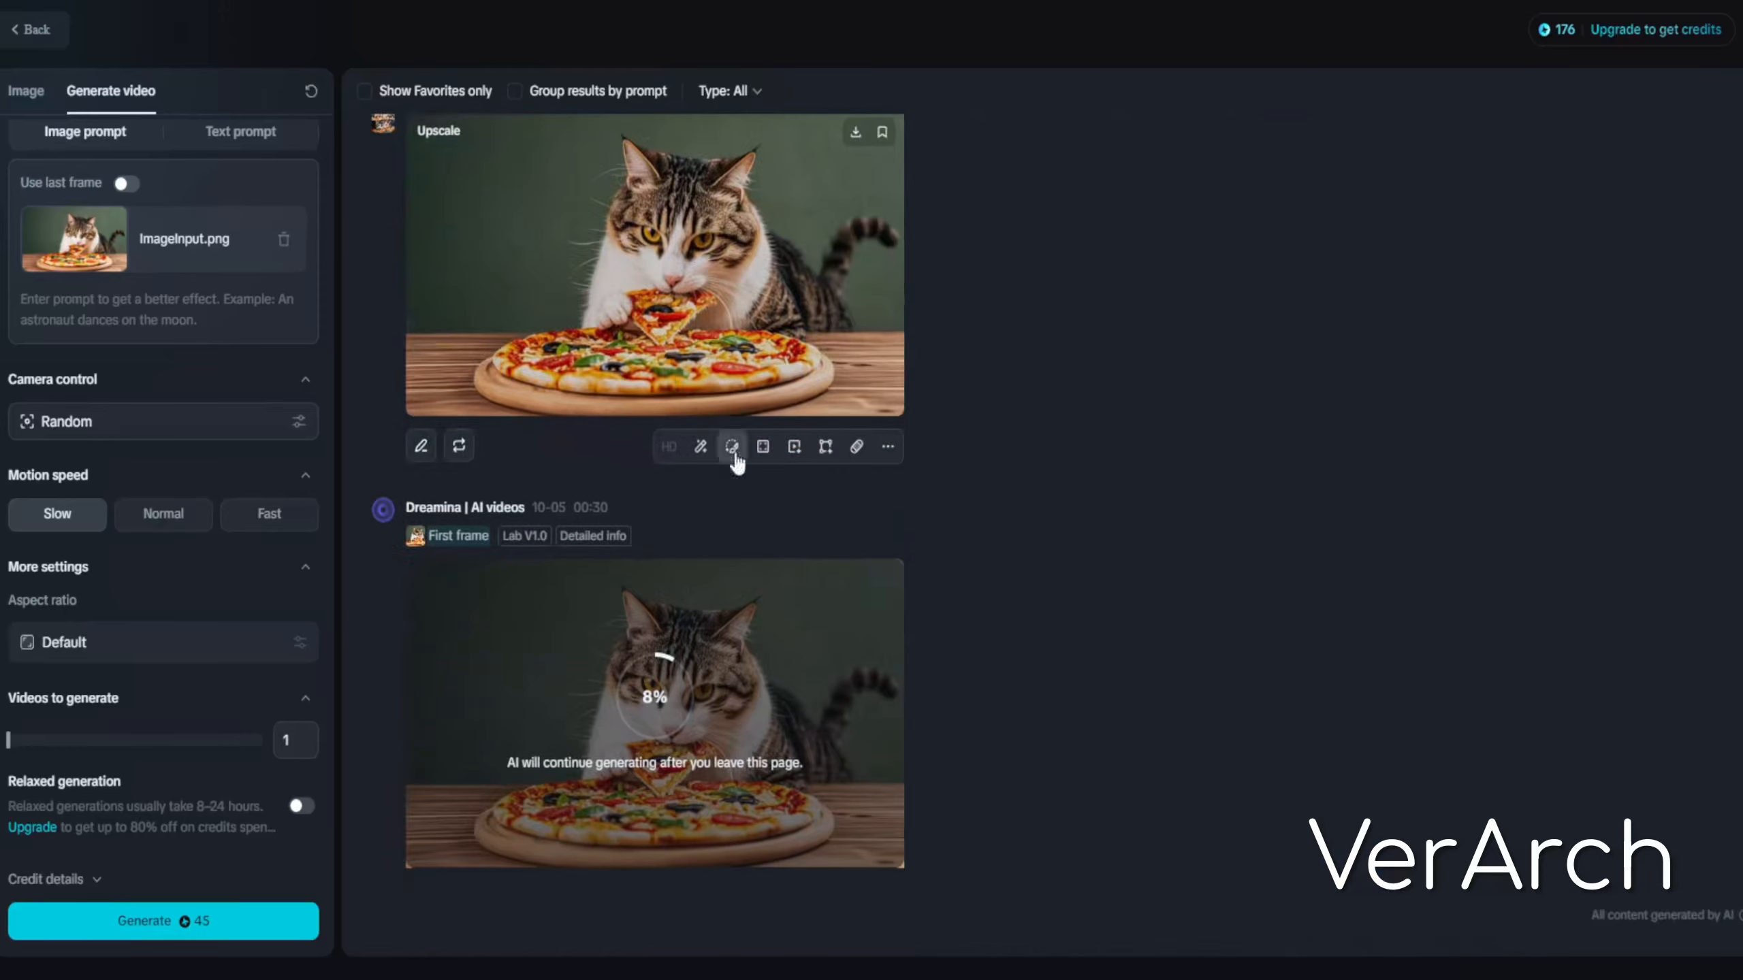
pyautogui.scroll(3, 431, 431)
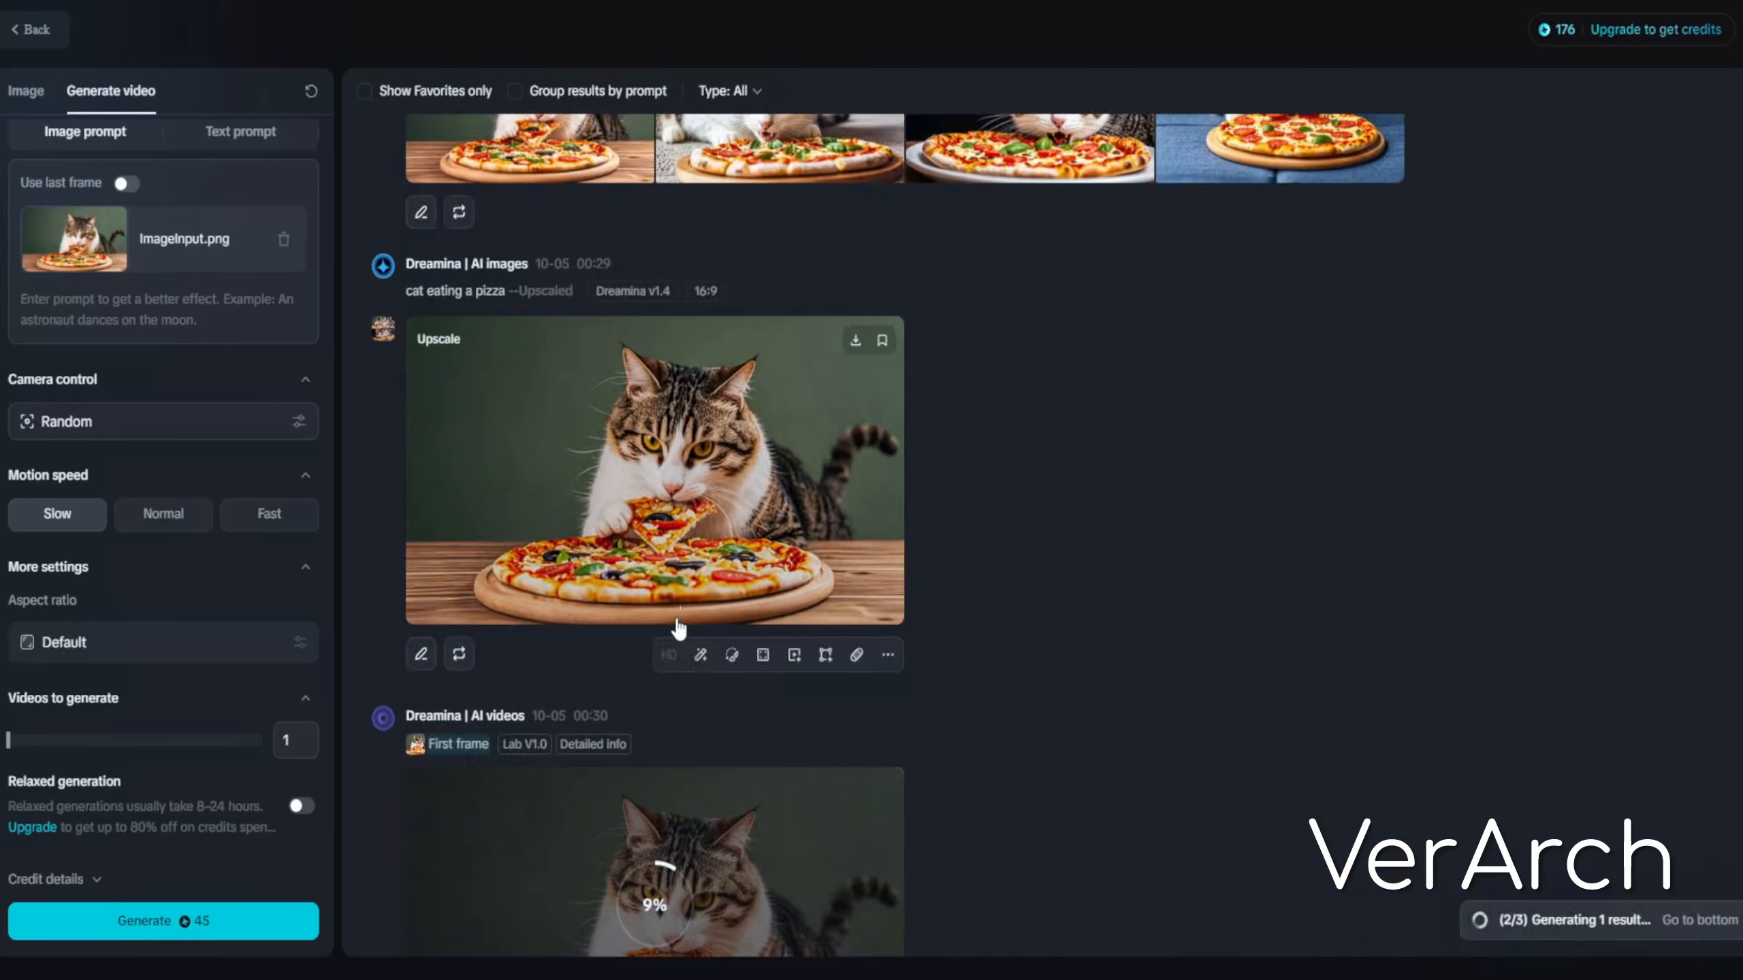
# Open the soundtrack generator for the earlier 'eating a pizza' video in the results feed
pyautogui.scroll(2, 564, 467)
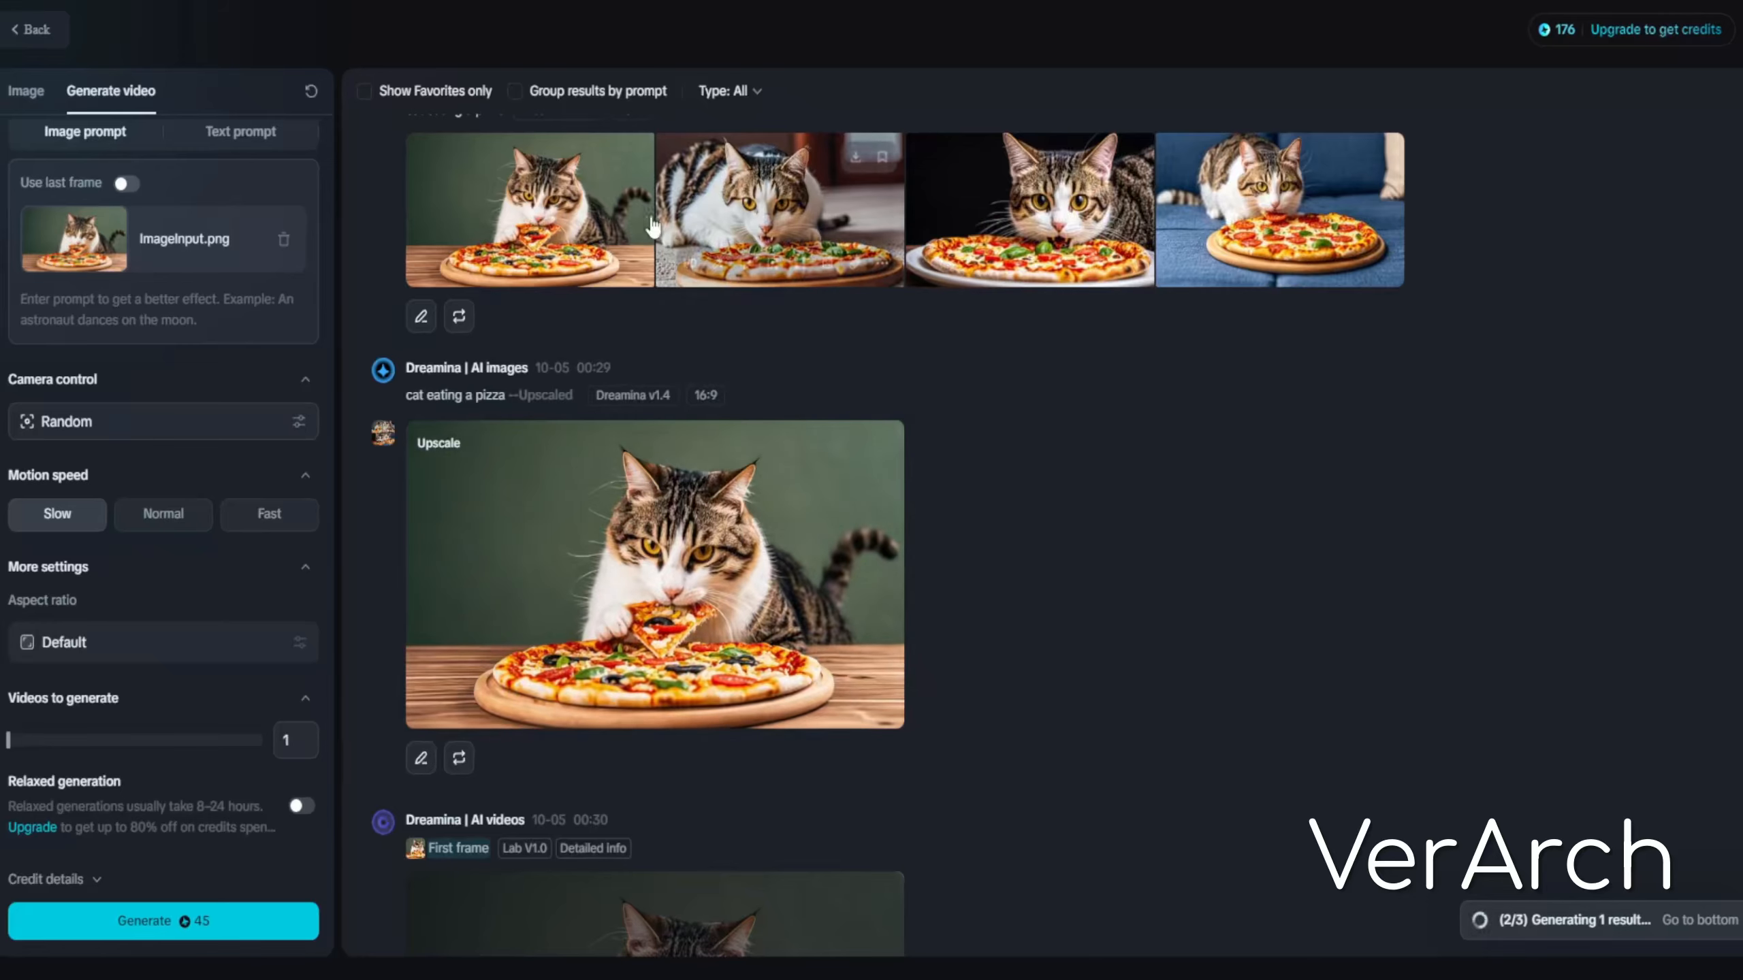
pyautogui.moveTo(1326, 223)
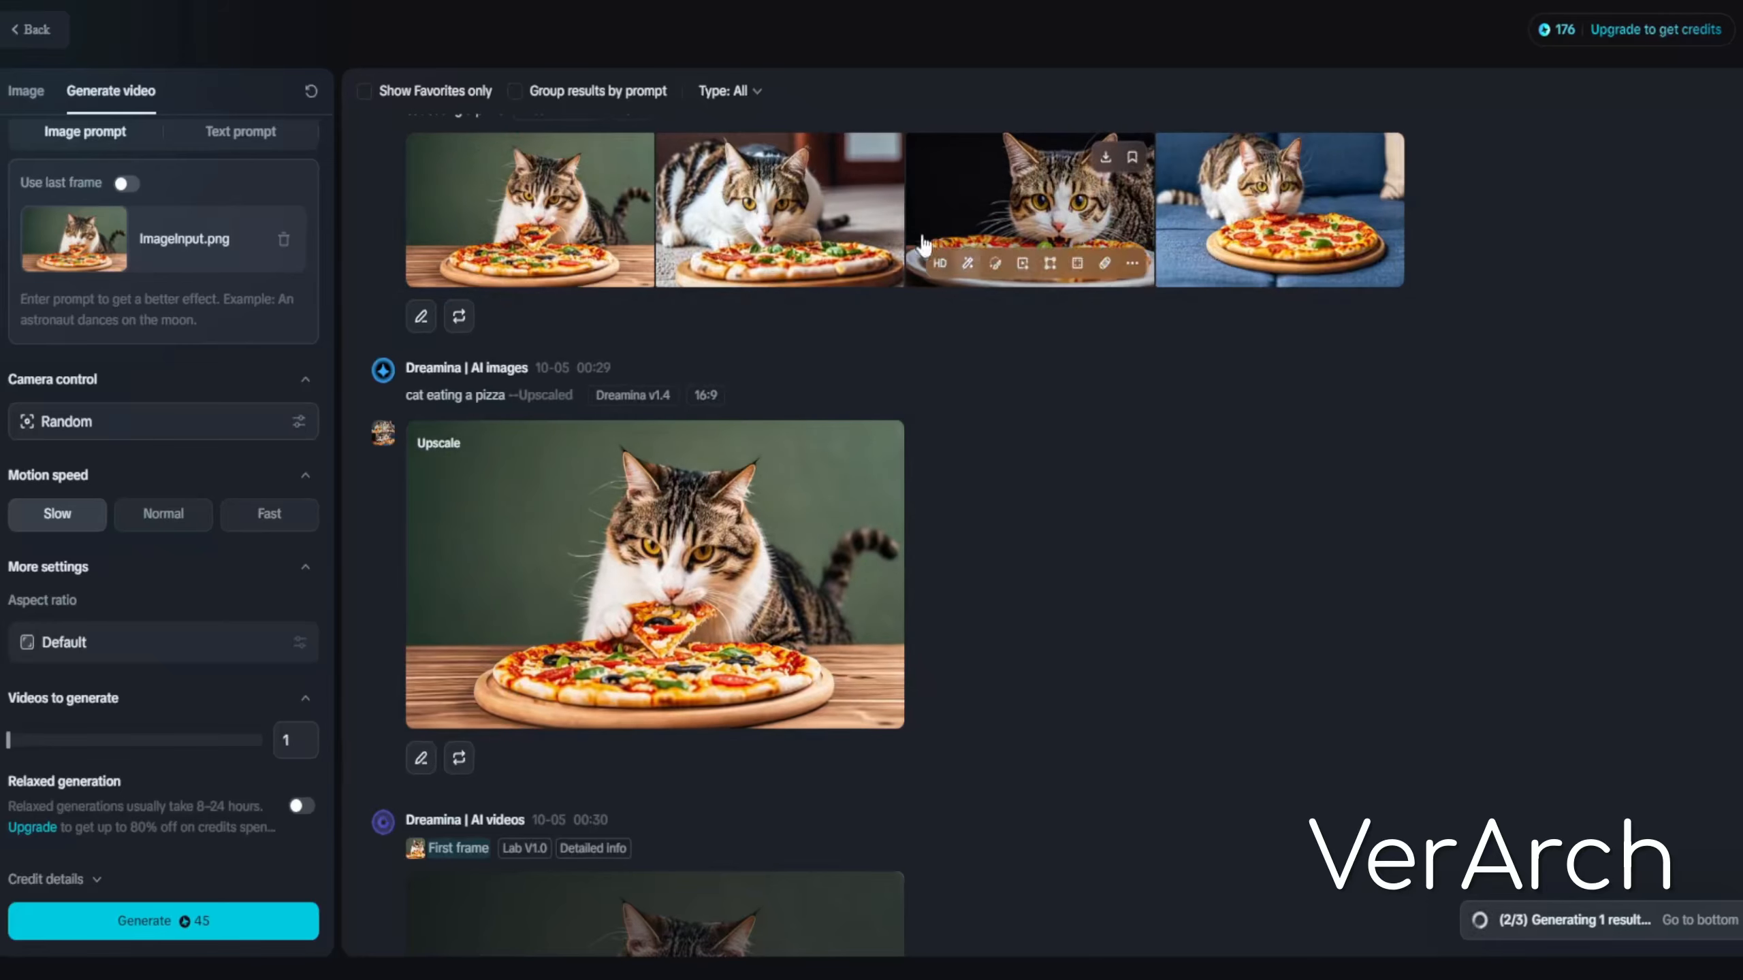
pyautogui.scroll(15, 953, 438)
pyautogui.moveTo(499, 297)
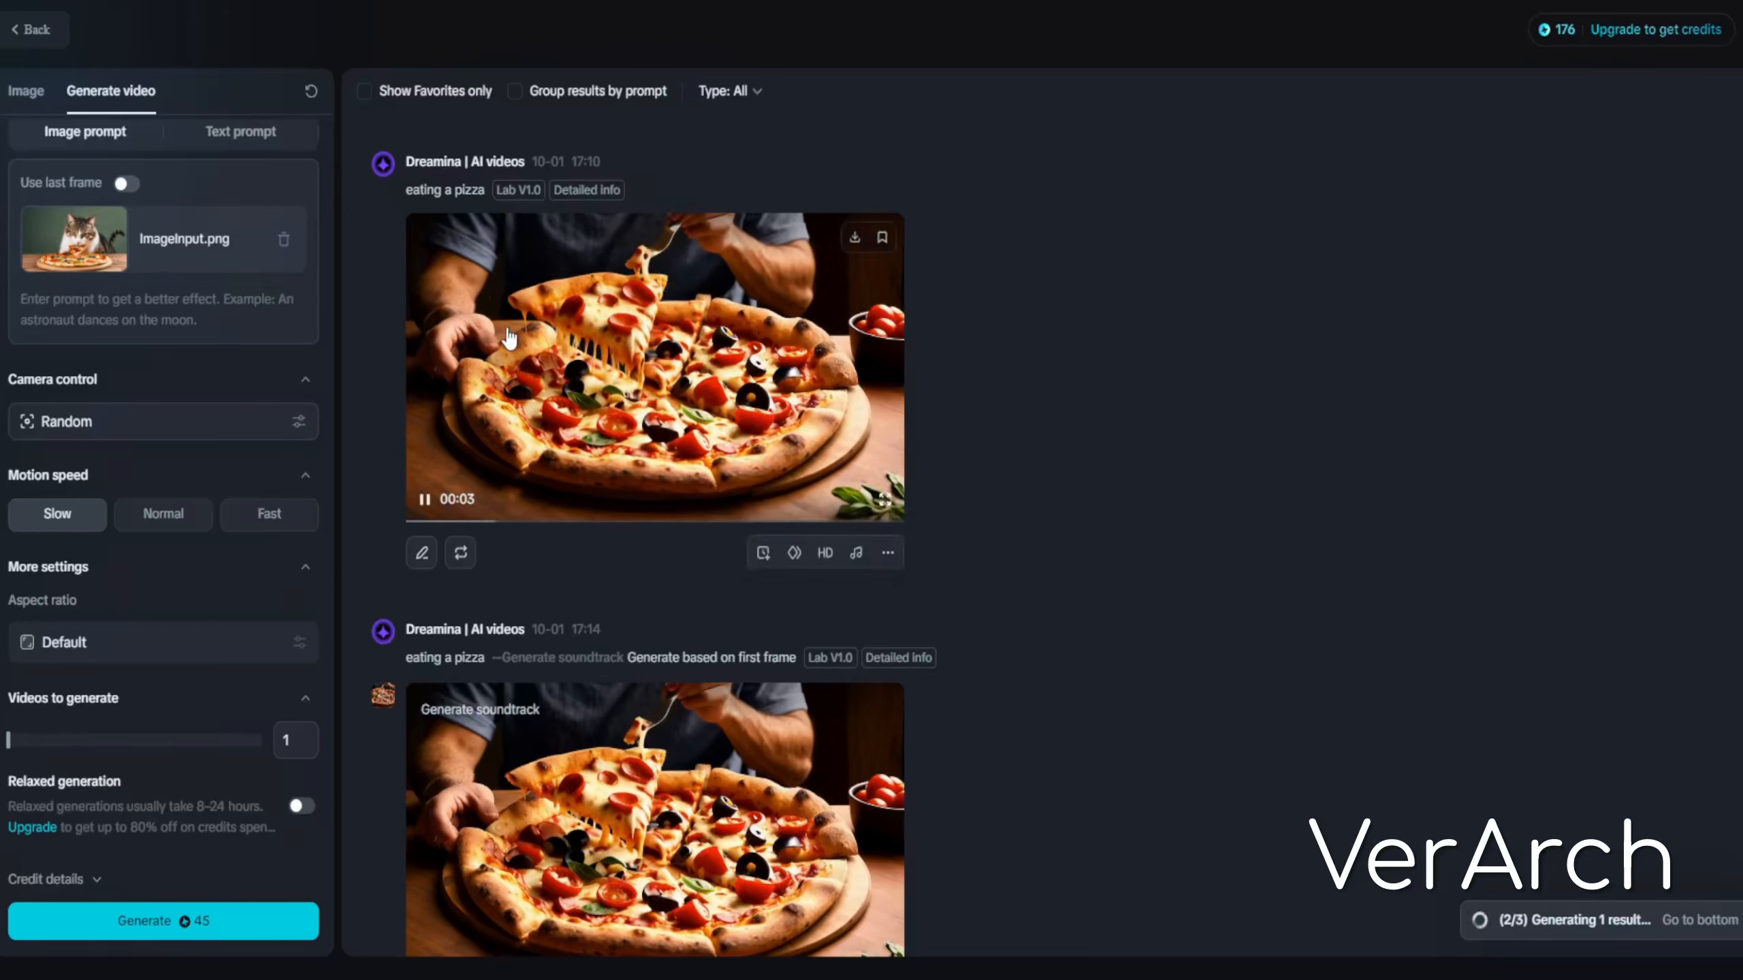
pyautogui.scroll(-3, 504, 316)
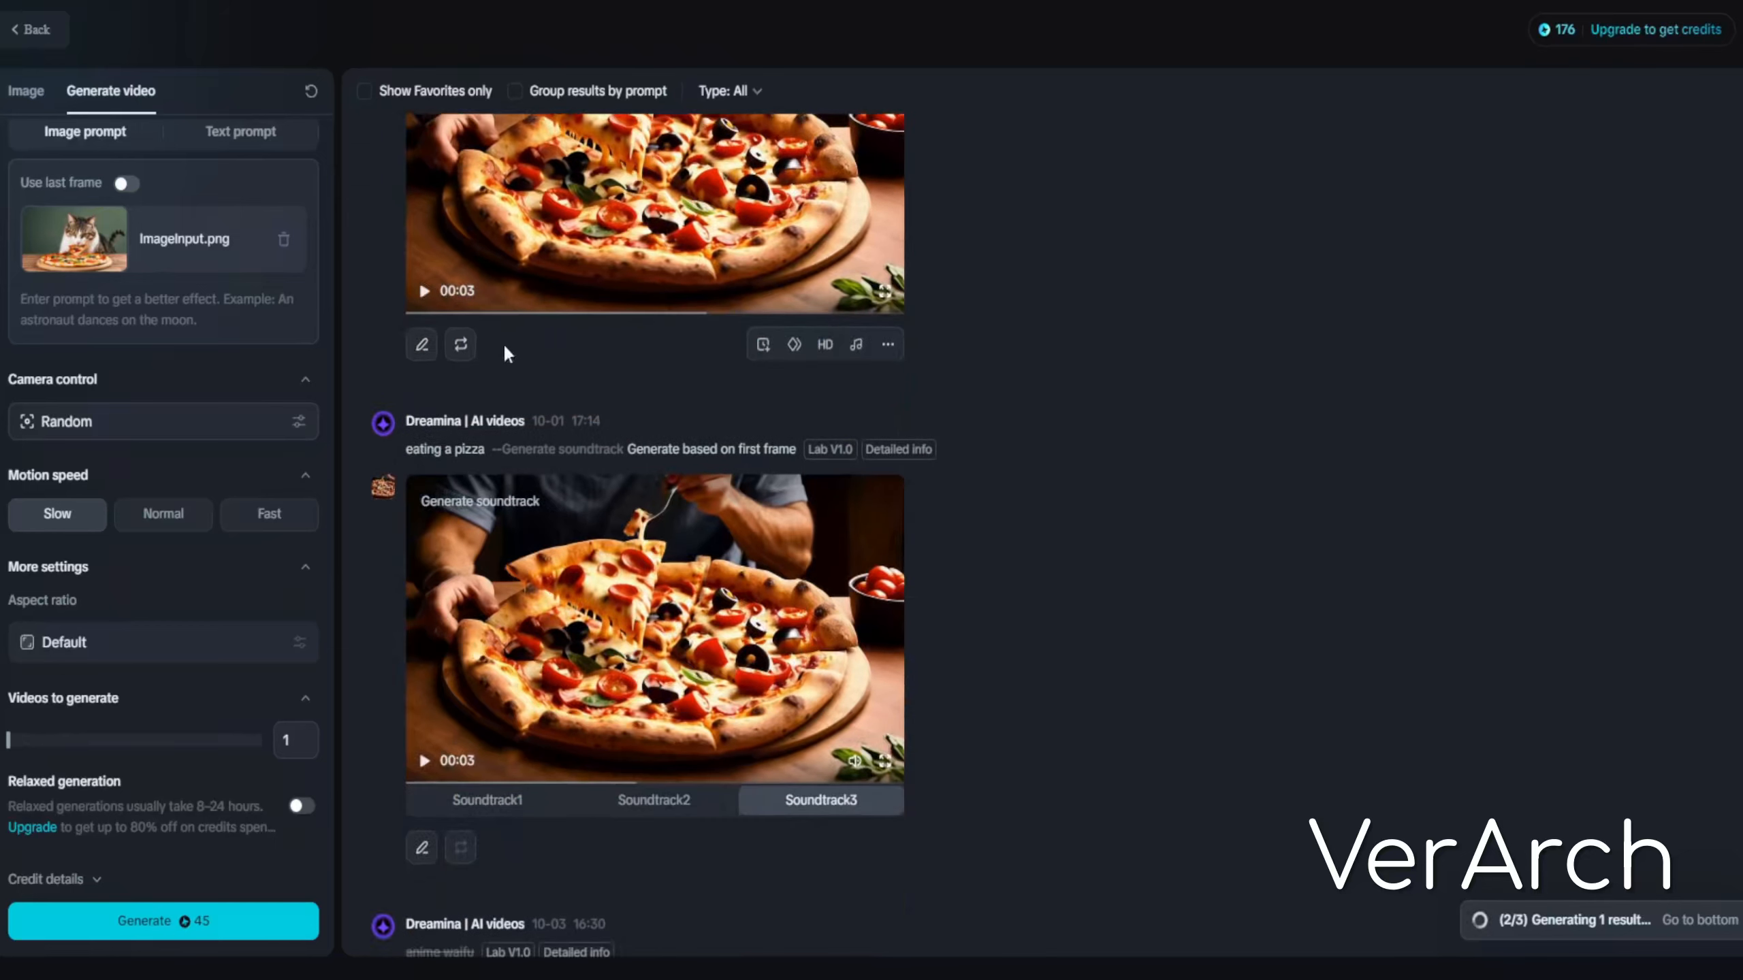
pyautogui.click(857, 345)
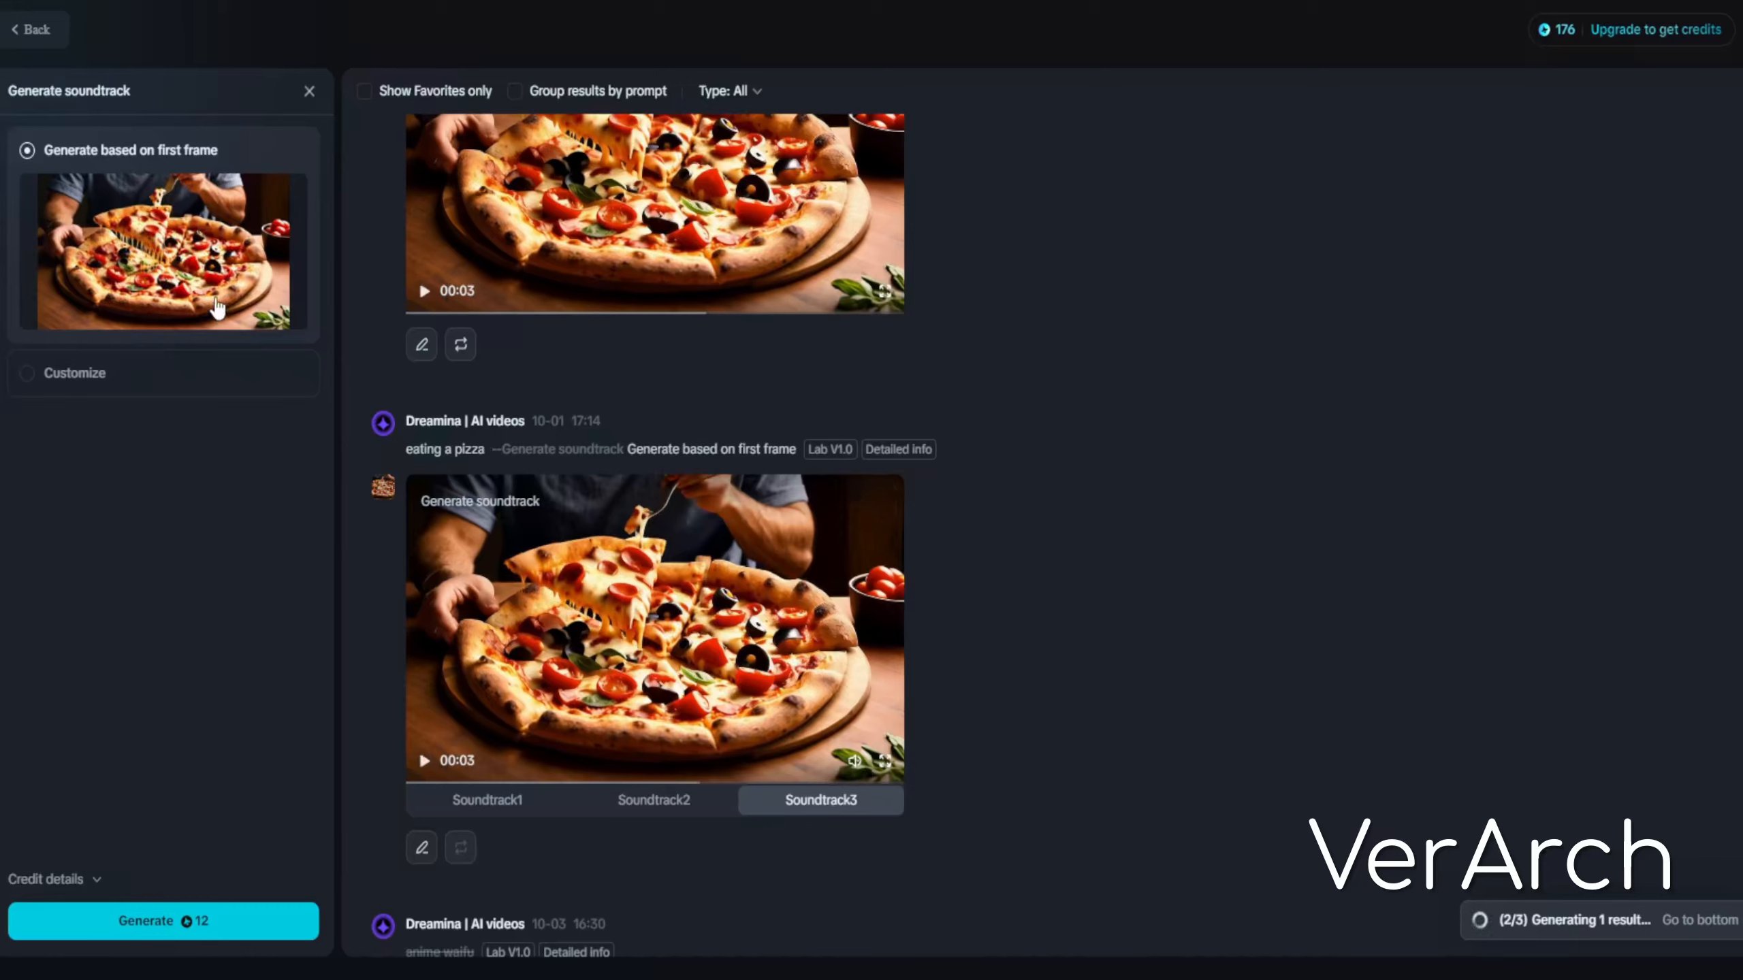
pyautogui.moveTo(686, 603)
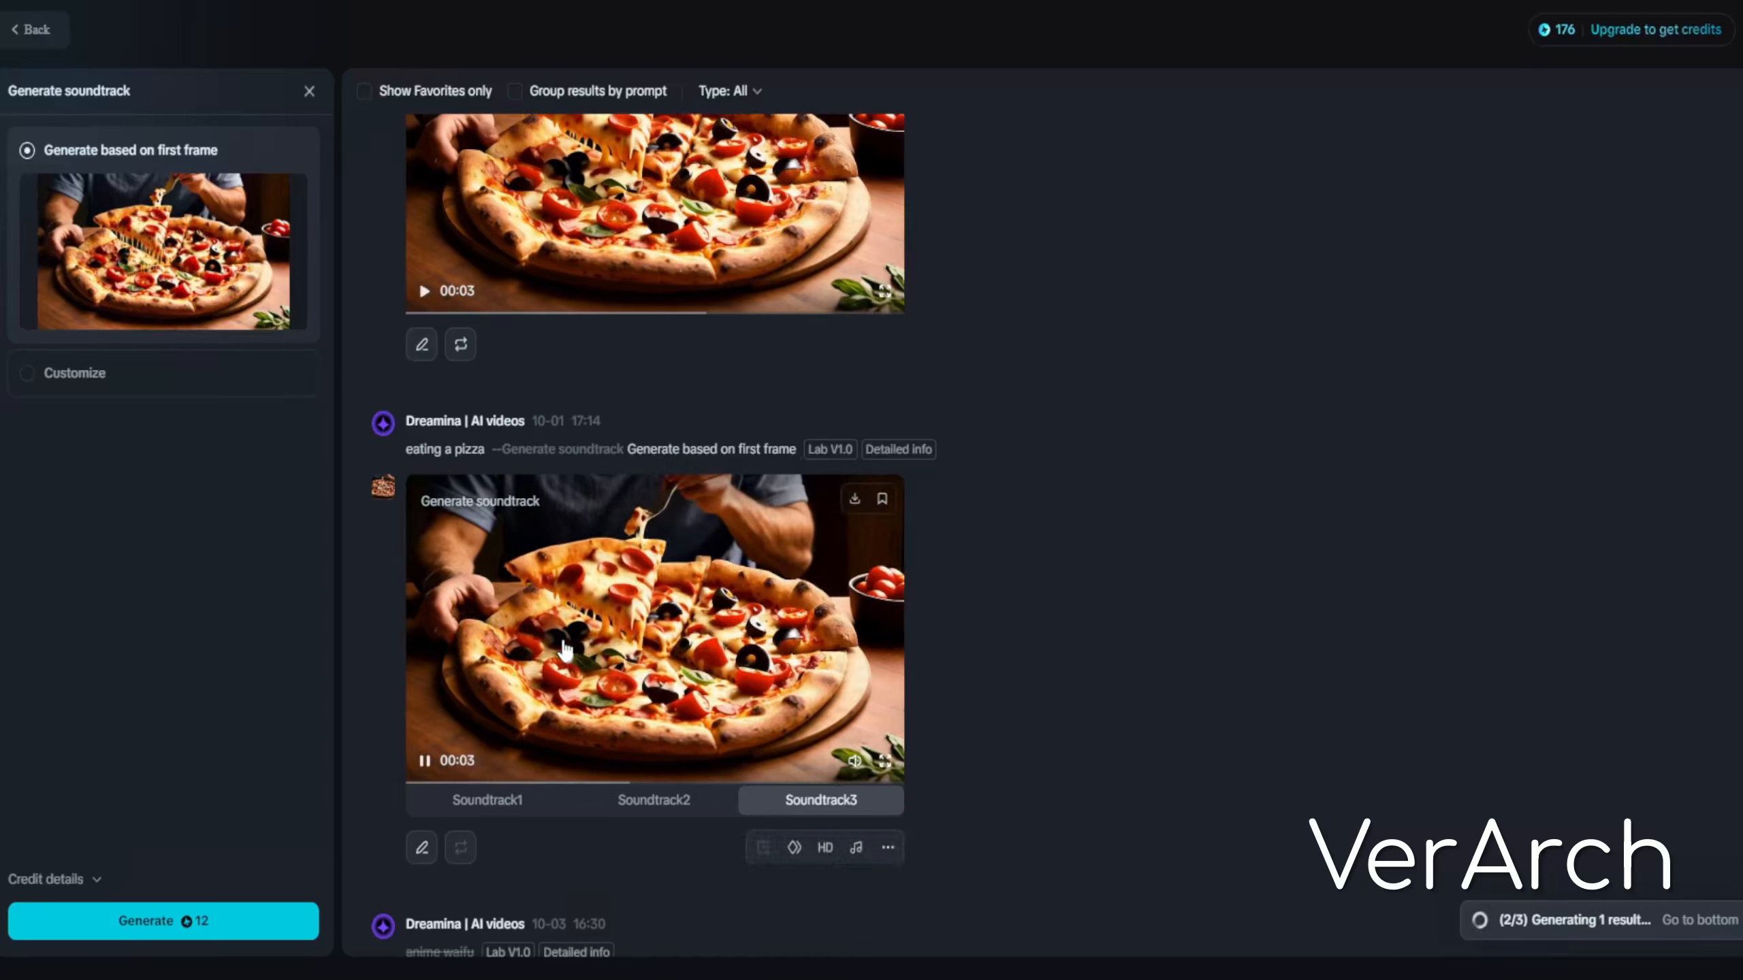
# Preview Soundtrack1, Soundtrack2 and Soundtrack3 of the pizza video with generated soundtrack
pyautogui.click(475, 803)
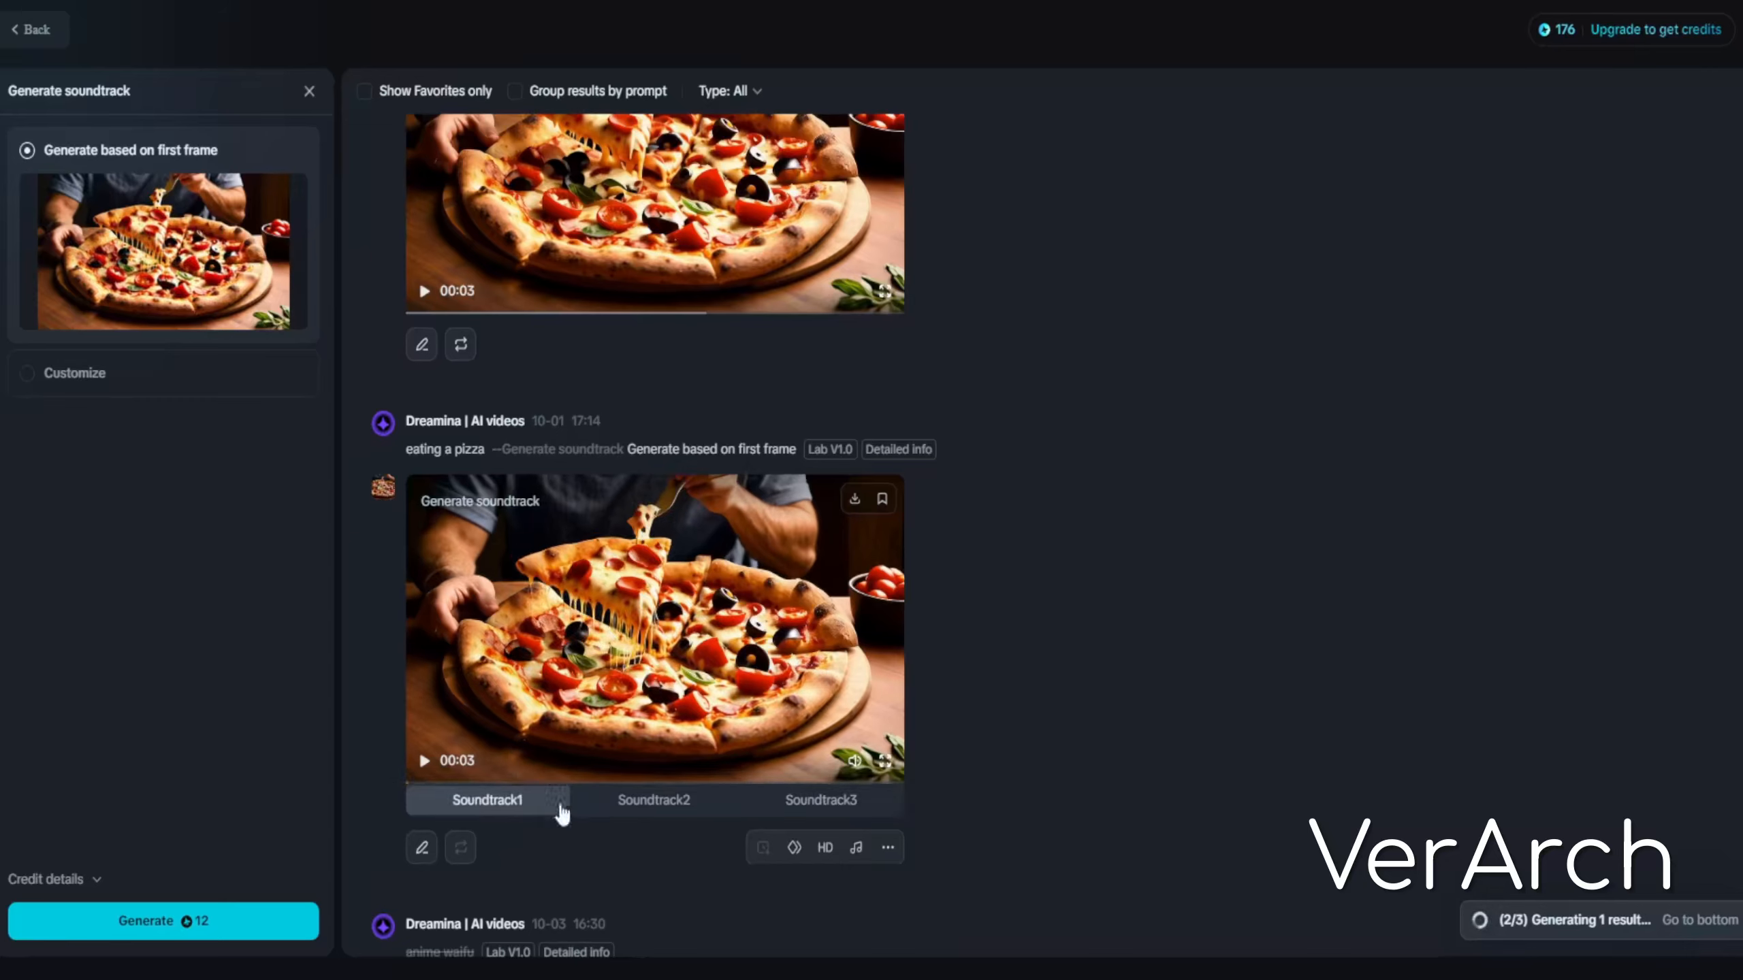
pyautogui.click(624, 807)
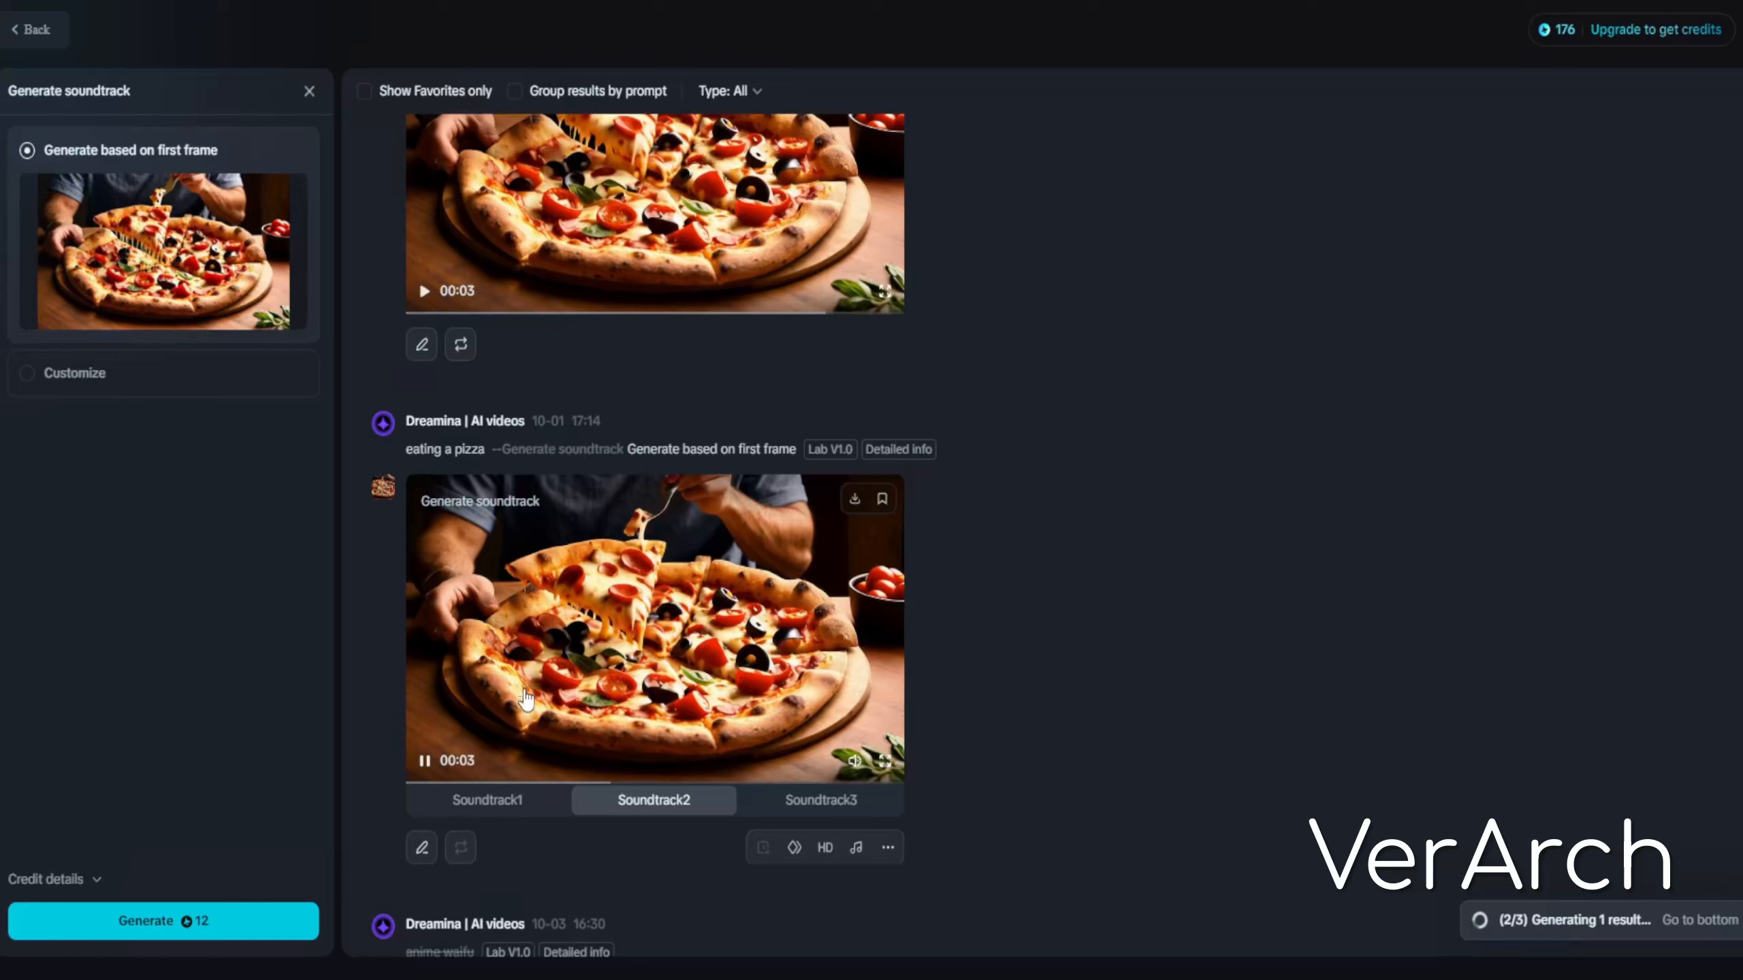
pyautogui.click(466, 800)
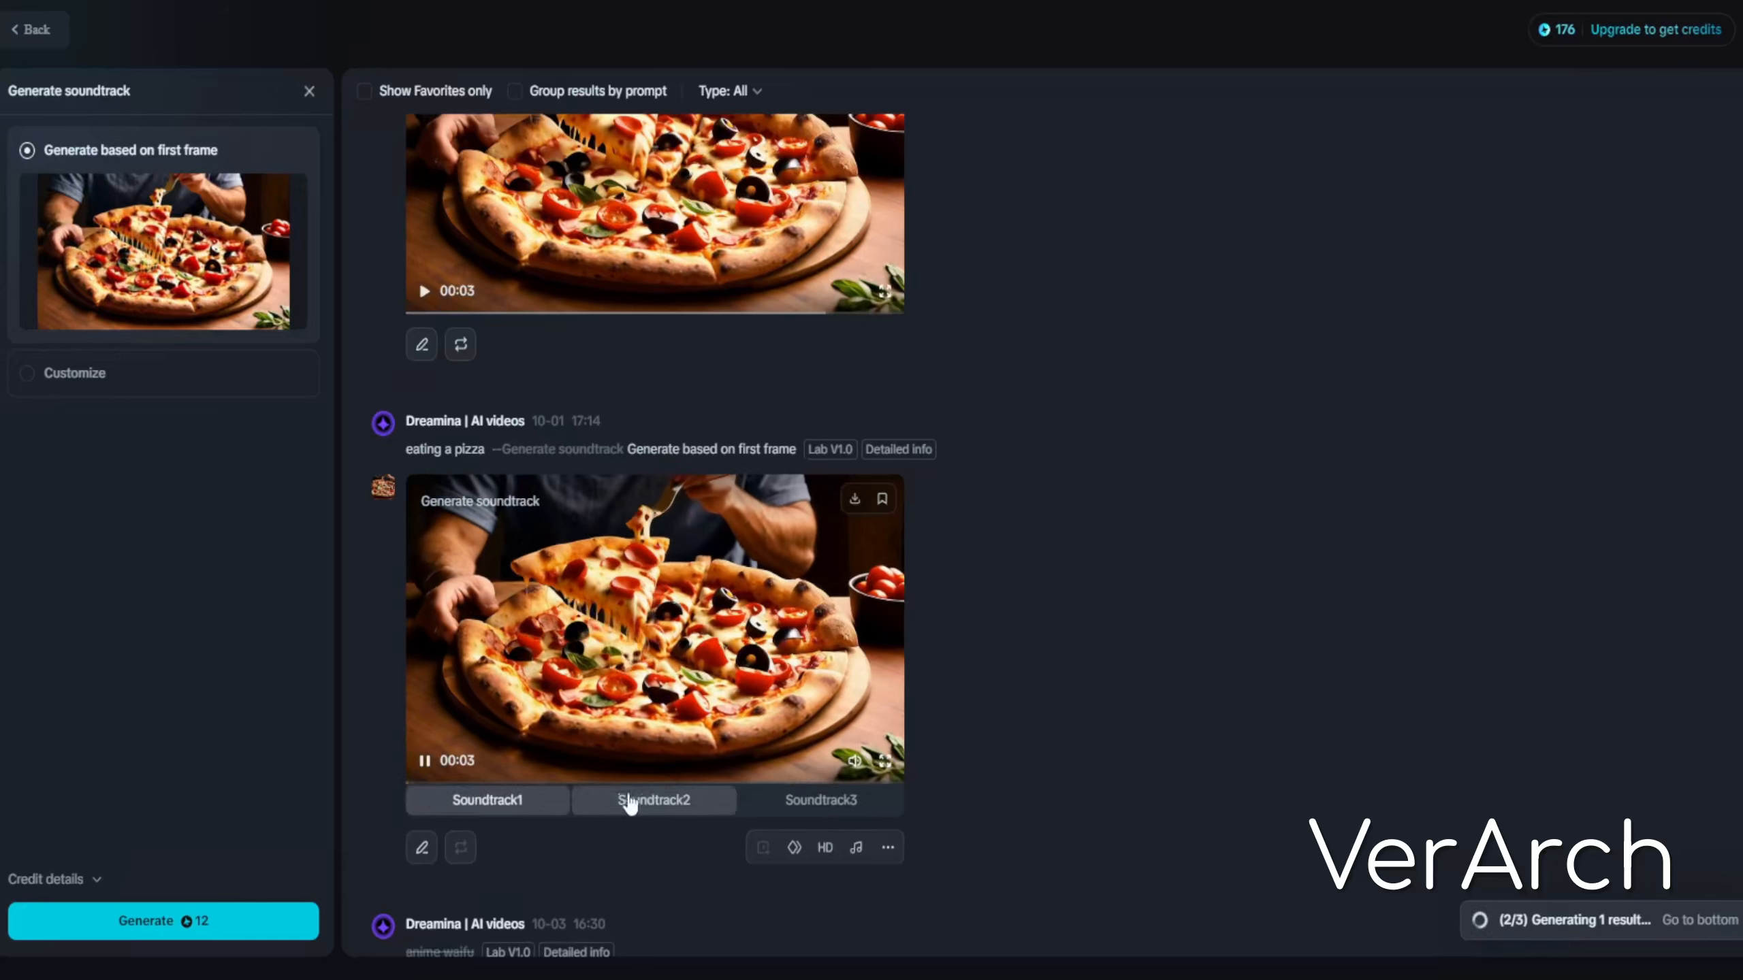
pyautogui.click(816, 800)
# Play the original pizza video, browse the feed, and close the soundtrack generator panel
pyautogui.scroll(1, 561, 736)
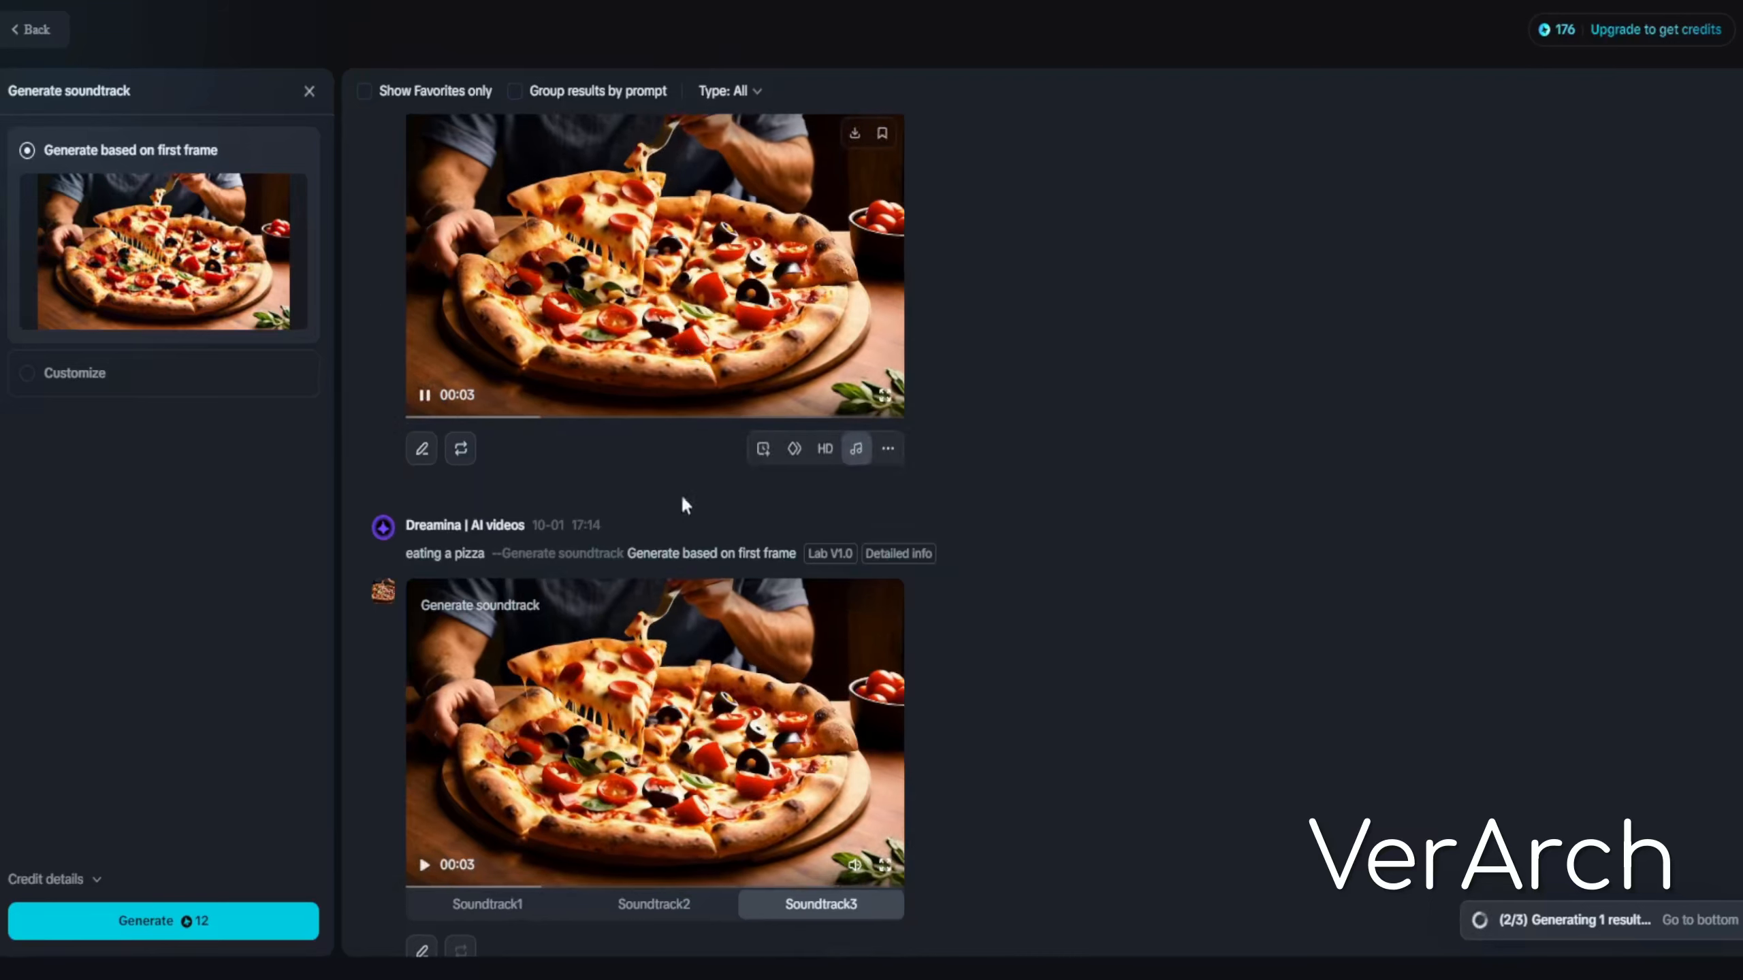
pyautogui.scroll(1, 780, 605)
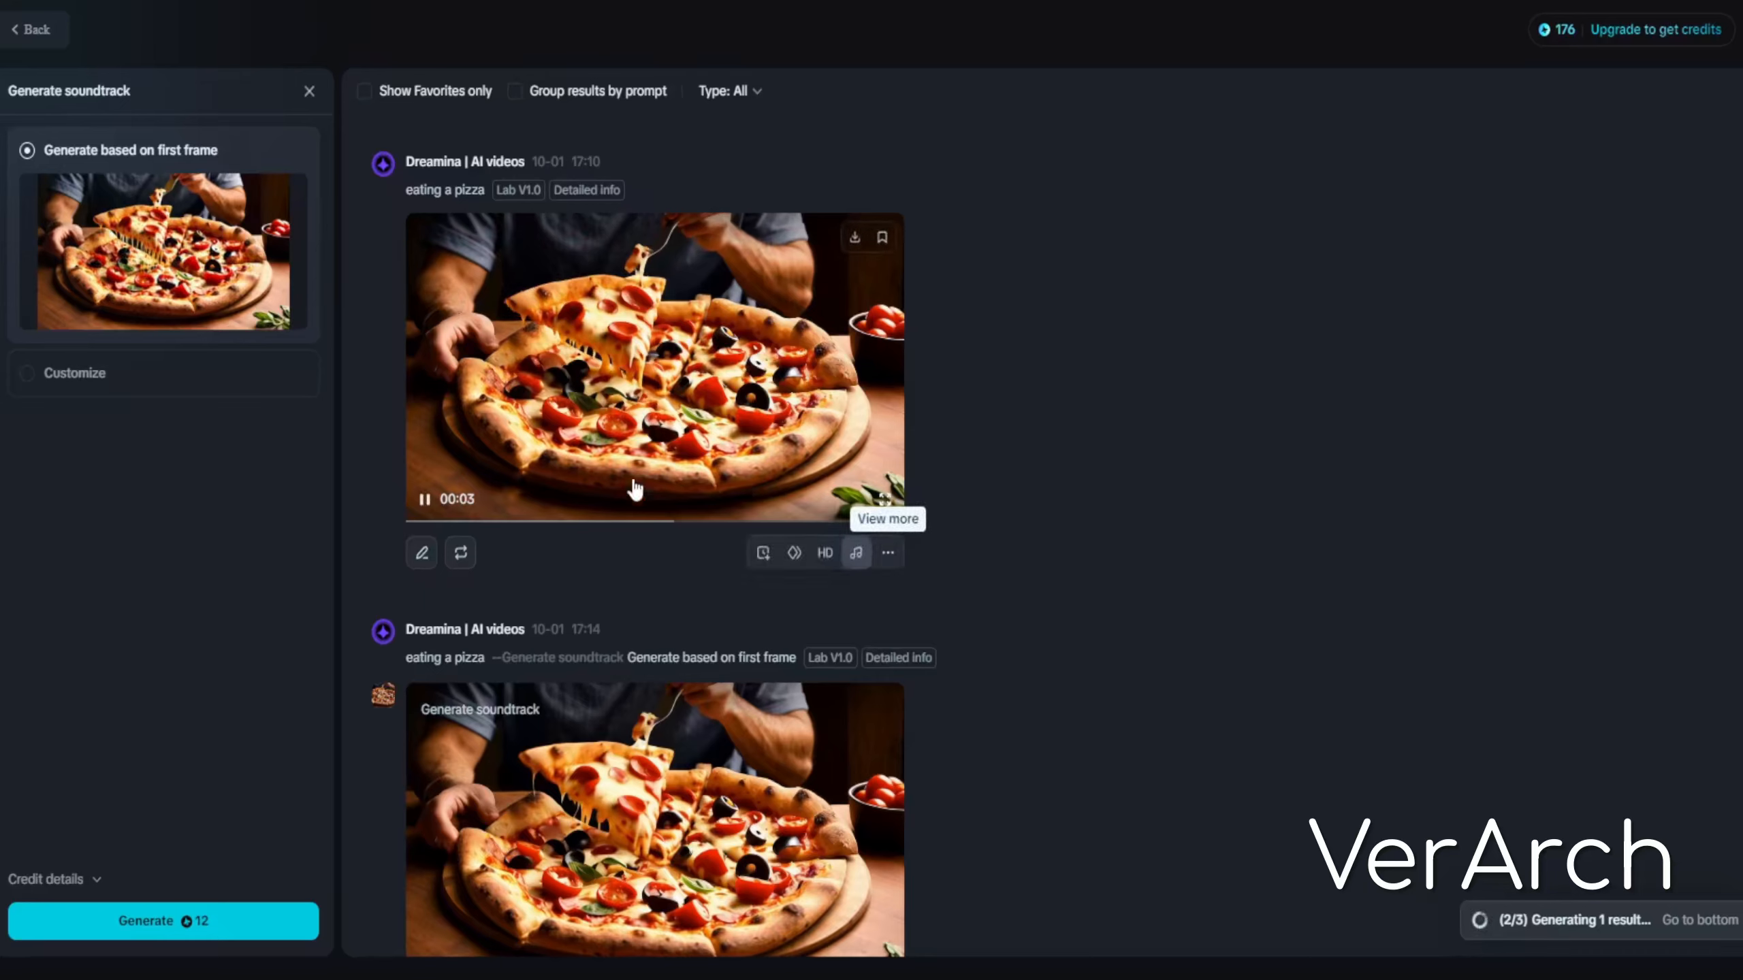
pyautogui.moveTo(793, 565)
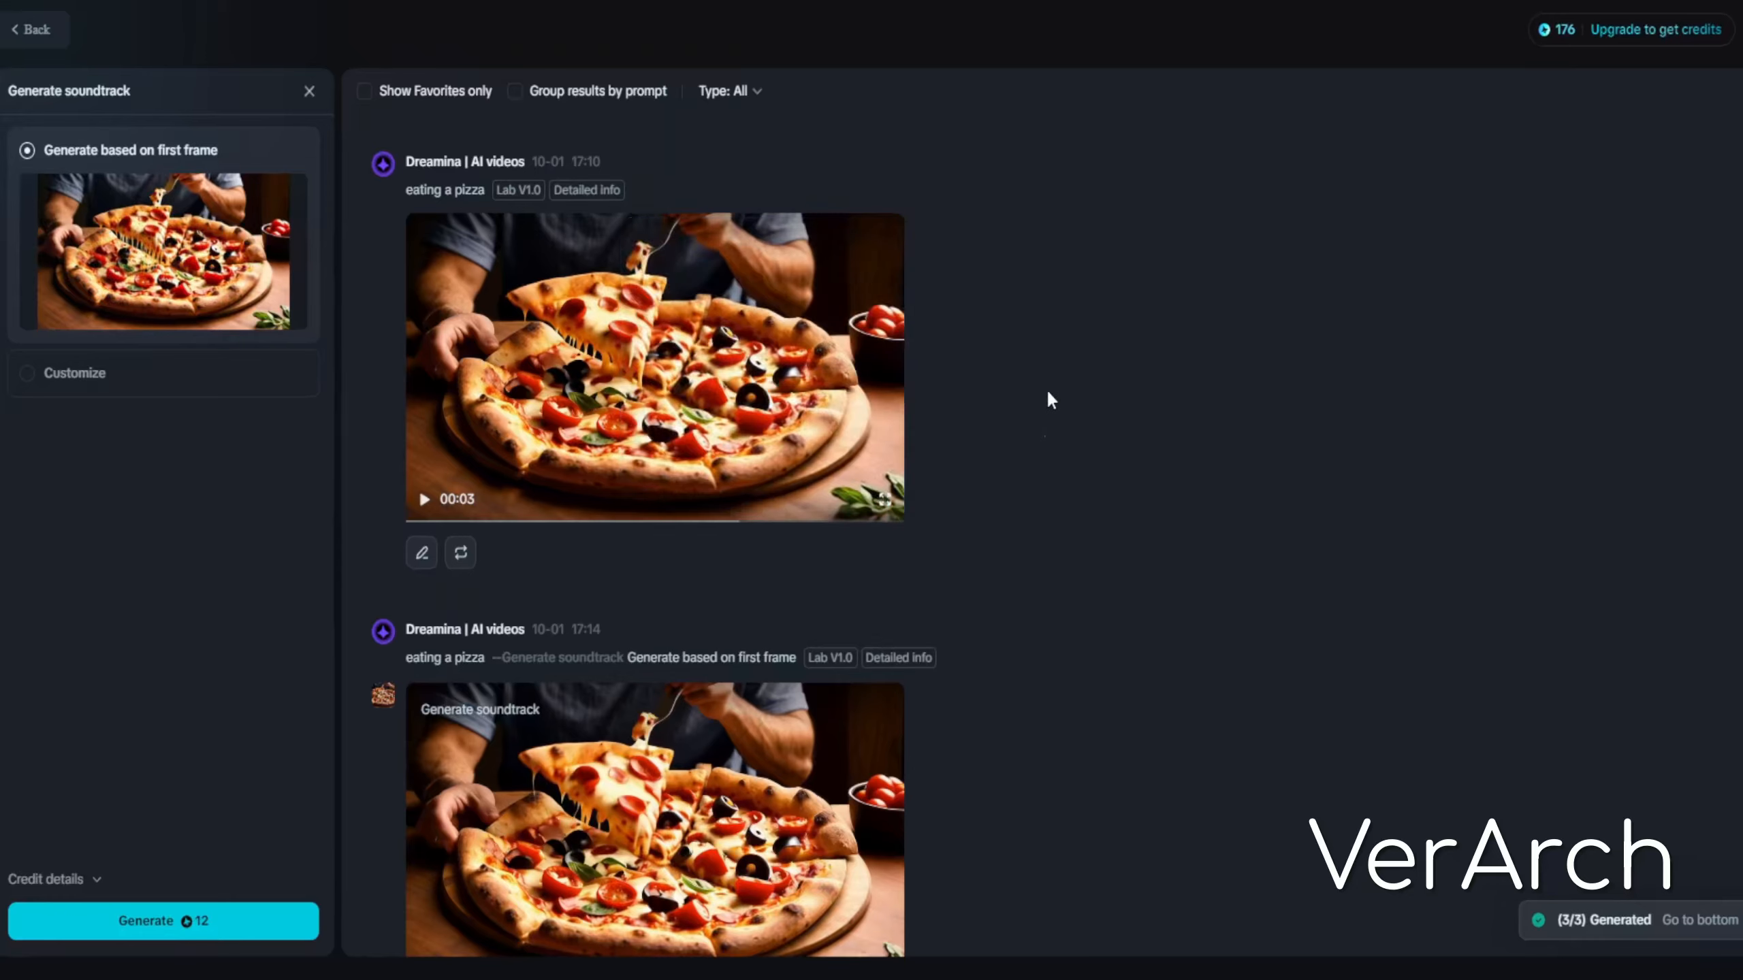
pyautogui.scroll(-5, 710, 549)
pyautogui.scroll(4, 700, 576)
pyautogui.scroll(3, 701, 588)
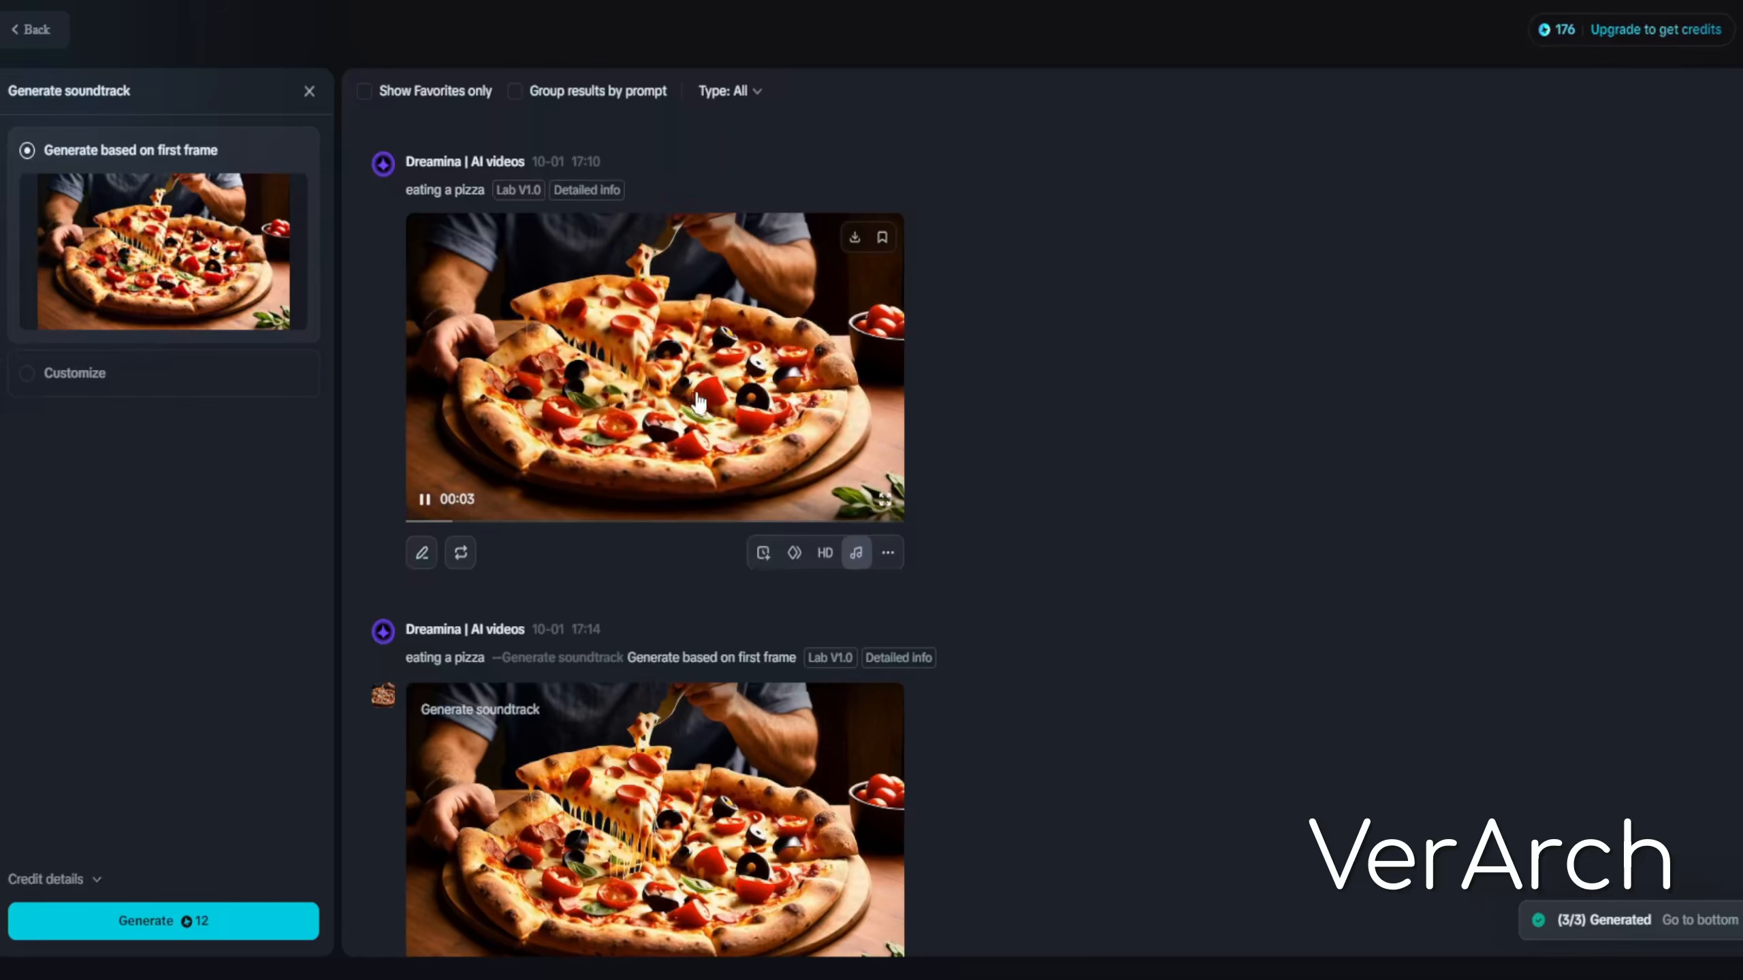
pyautogui.scroll(-3, 599, 411)
pyautogui.scroll(-7, 597, 429)
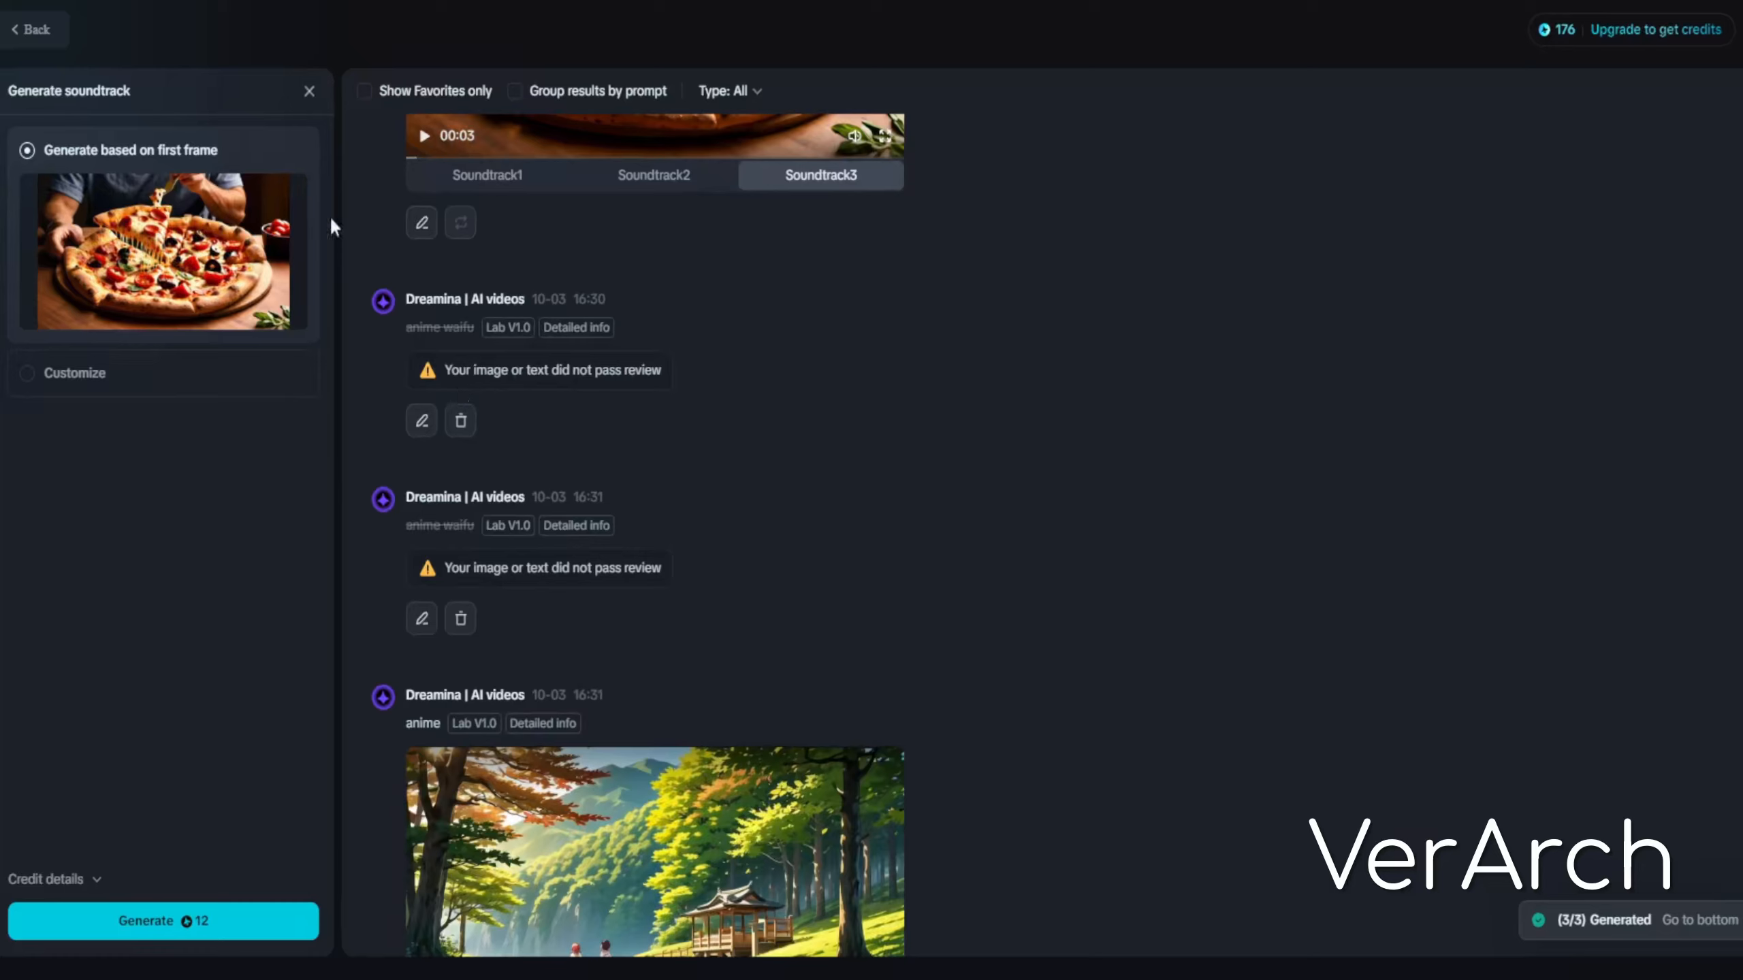
pyautogui.click(309, 91)
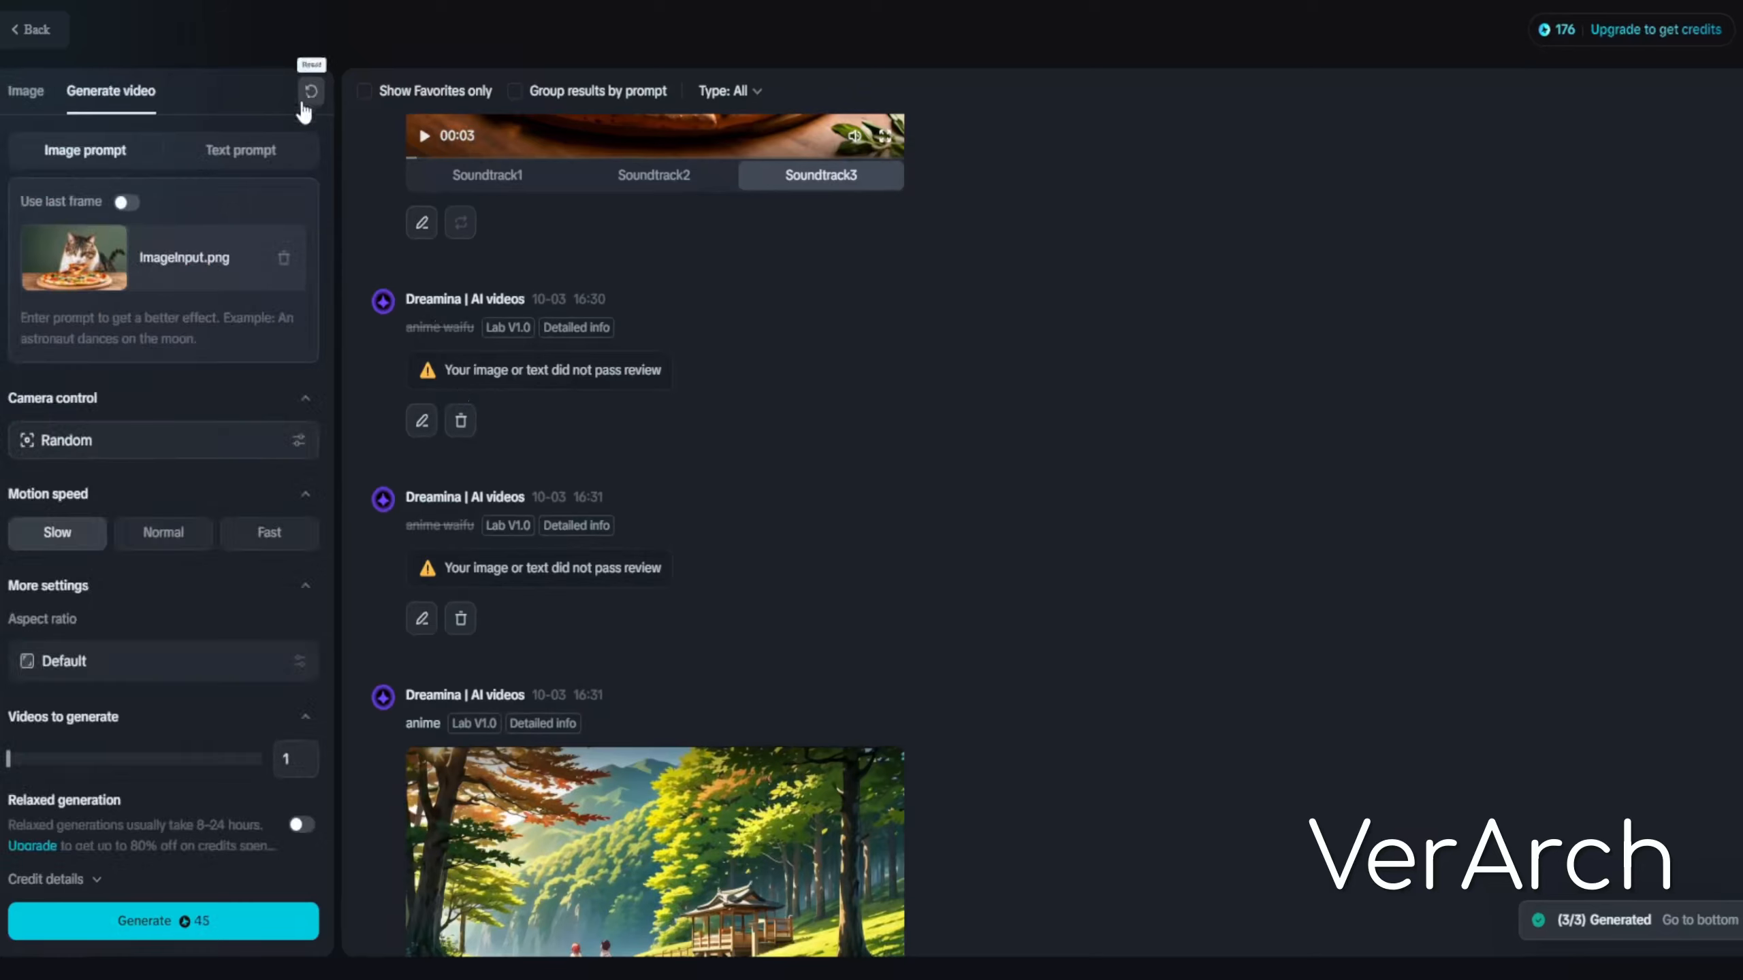
# Switch video generation to text prompt and try to generate a video from the prompt 'anime waifu'
pyautogui.click(223, 146)
pyautogui.click(180, 258)
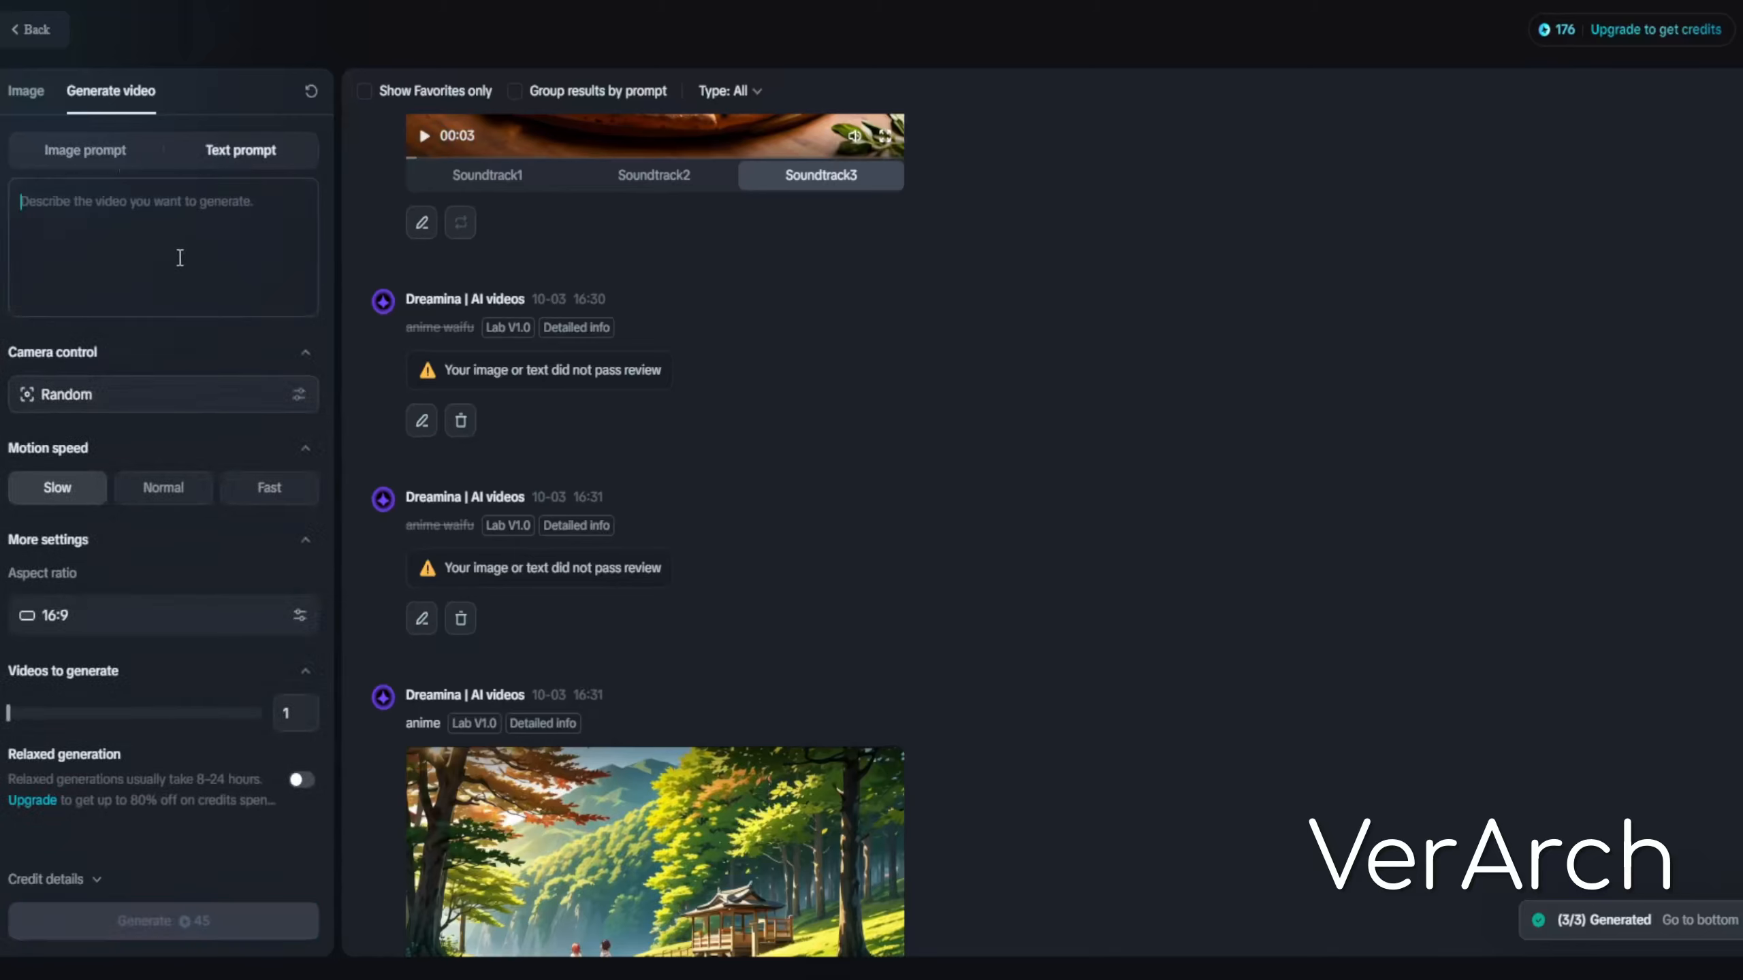
pyautogui.write('anime waifu')
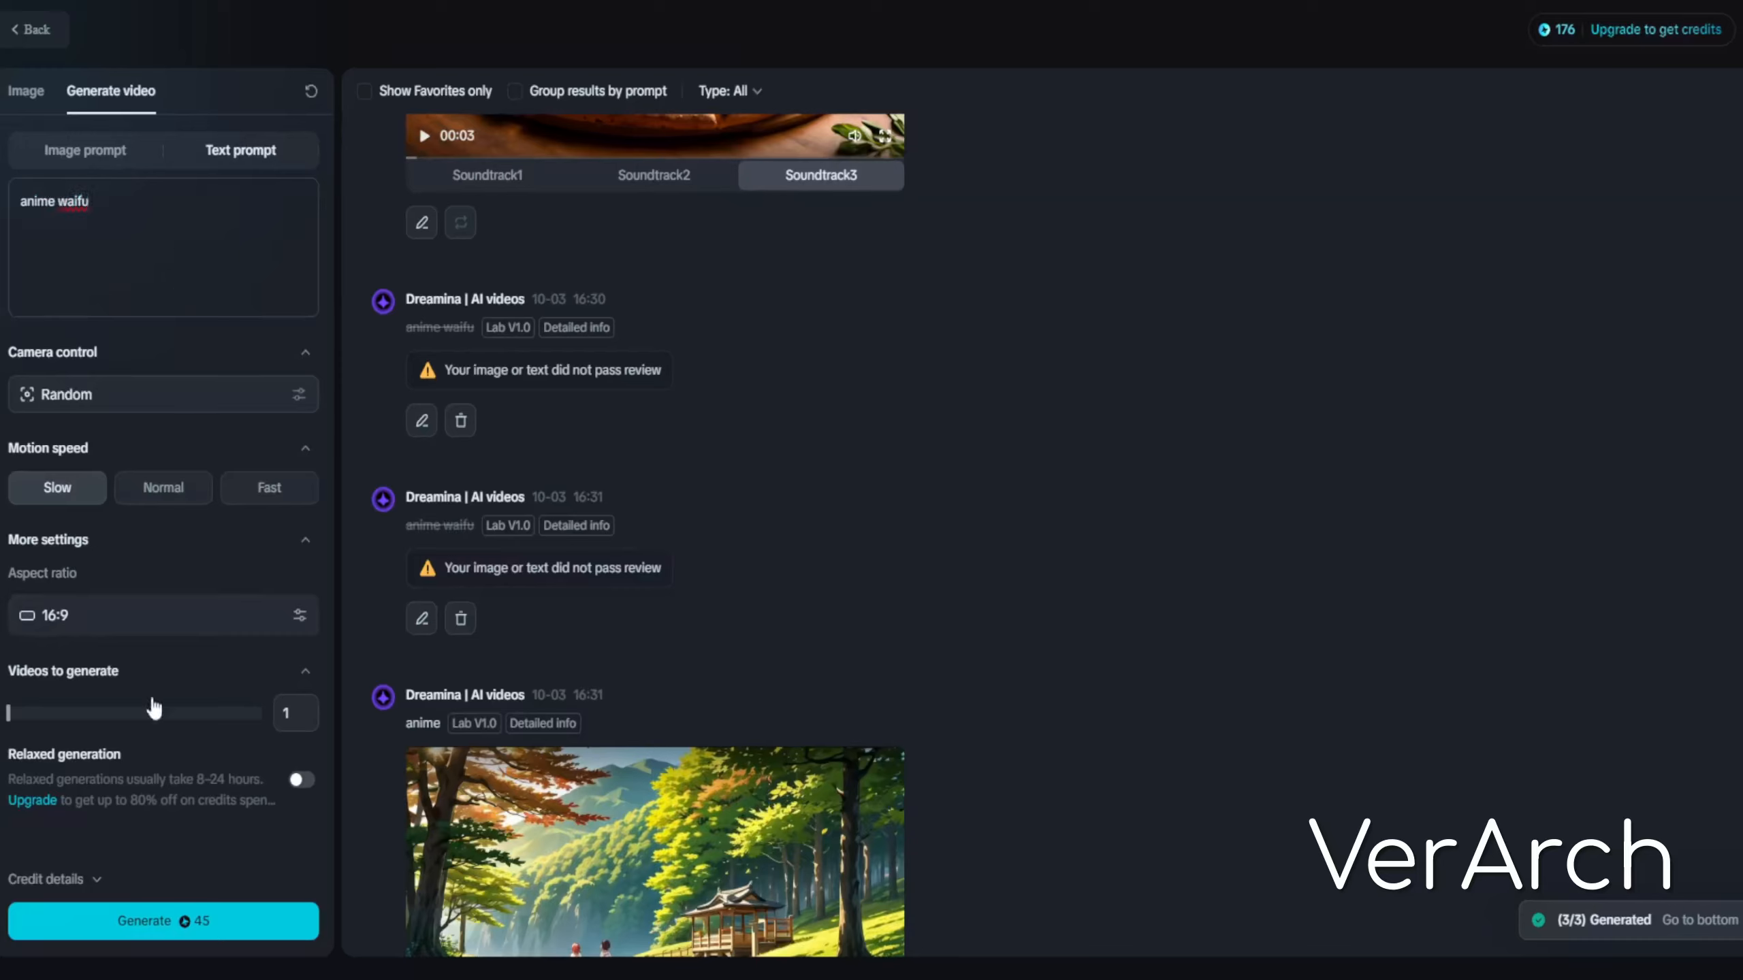
pyautogui.click(143, 921)
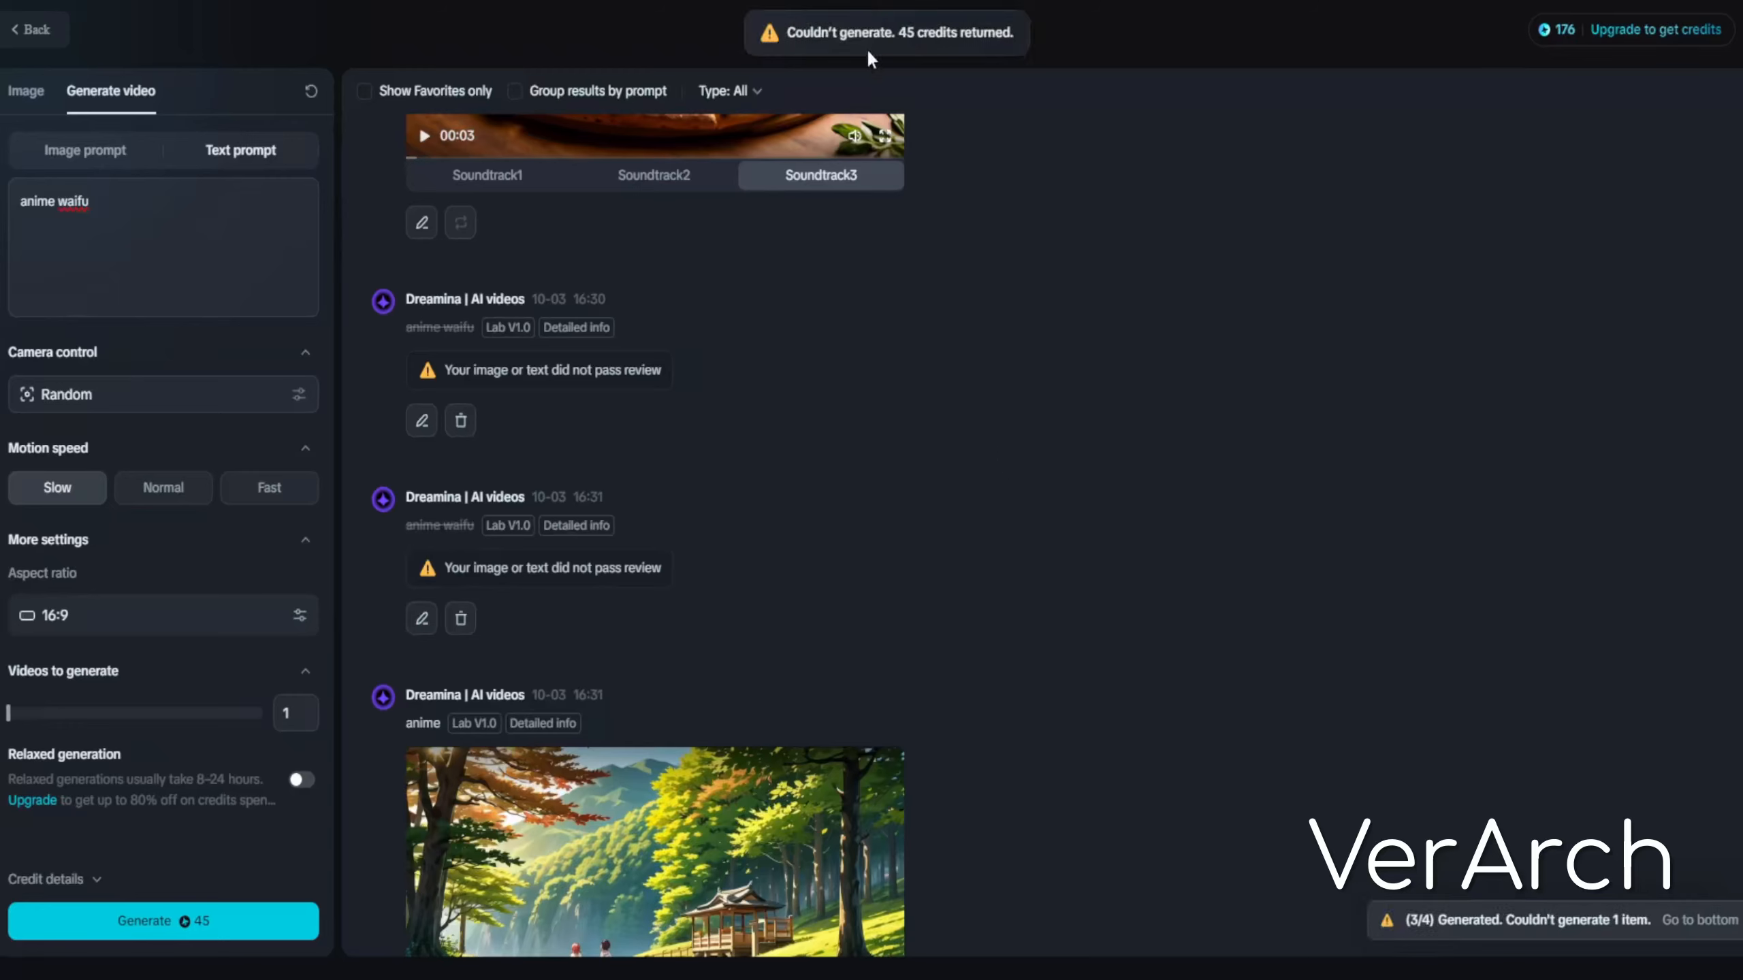
# Check the failed generation's details and view the anime video in full screen
pyautogui.scroll(-1, 886, 441)
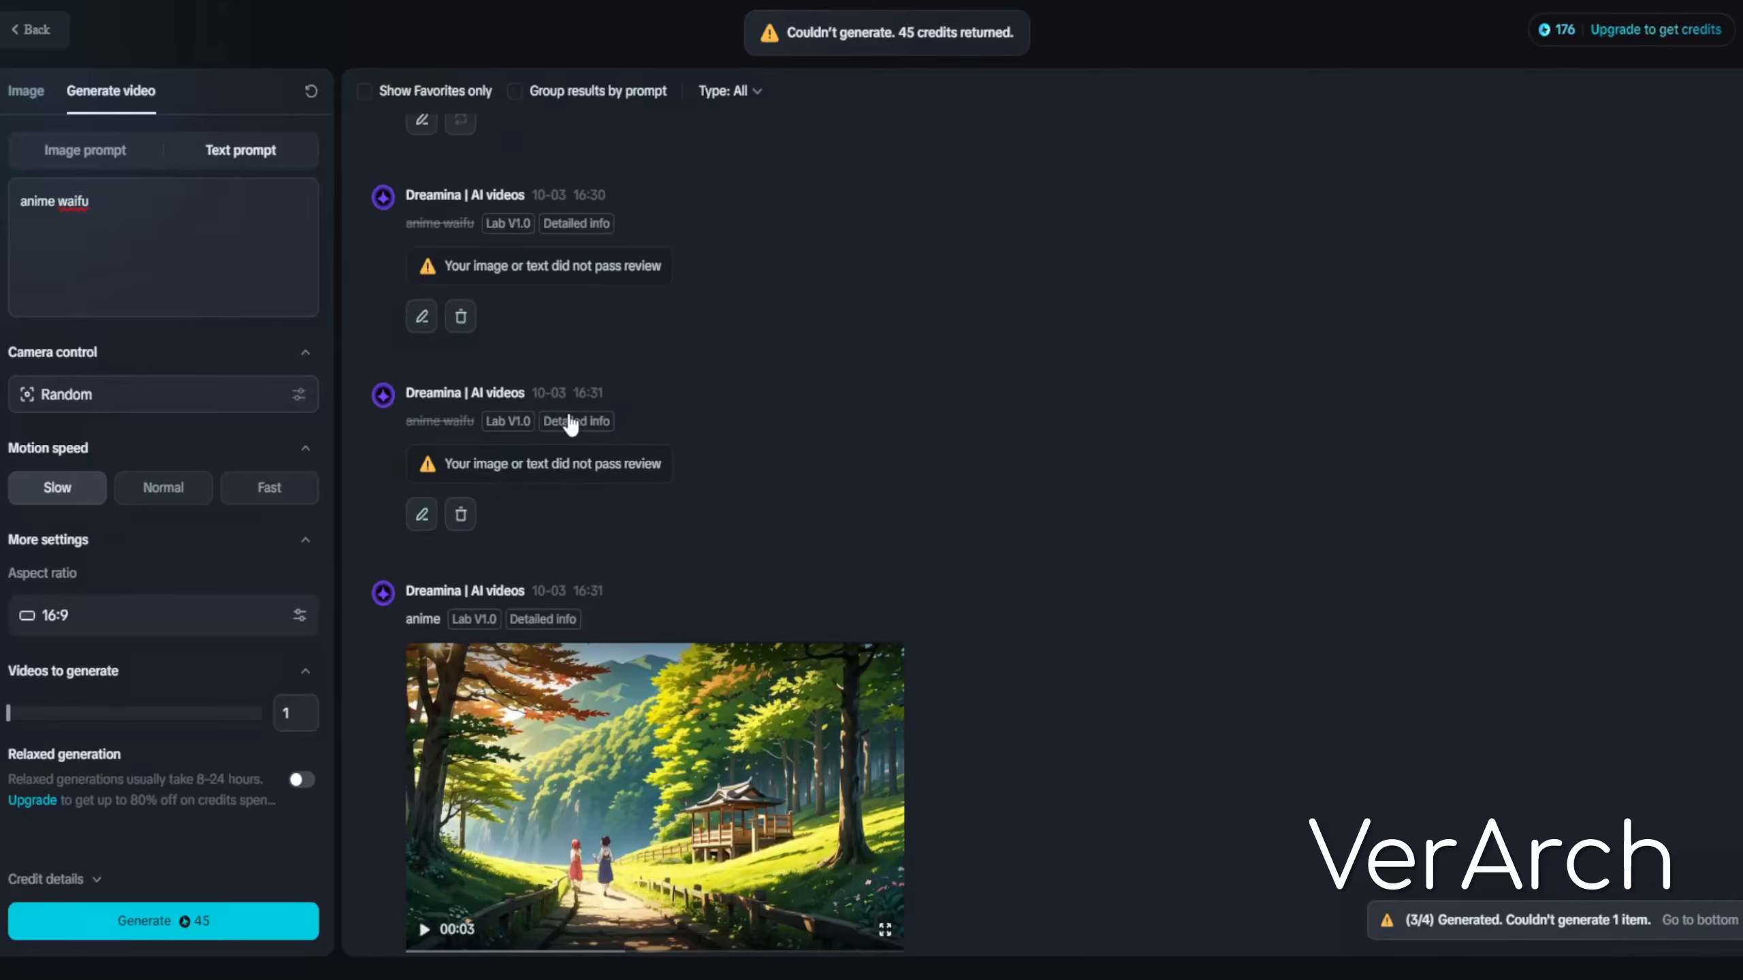
pyautogui.moveTo(578, 426)
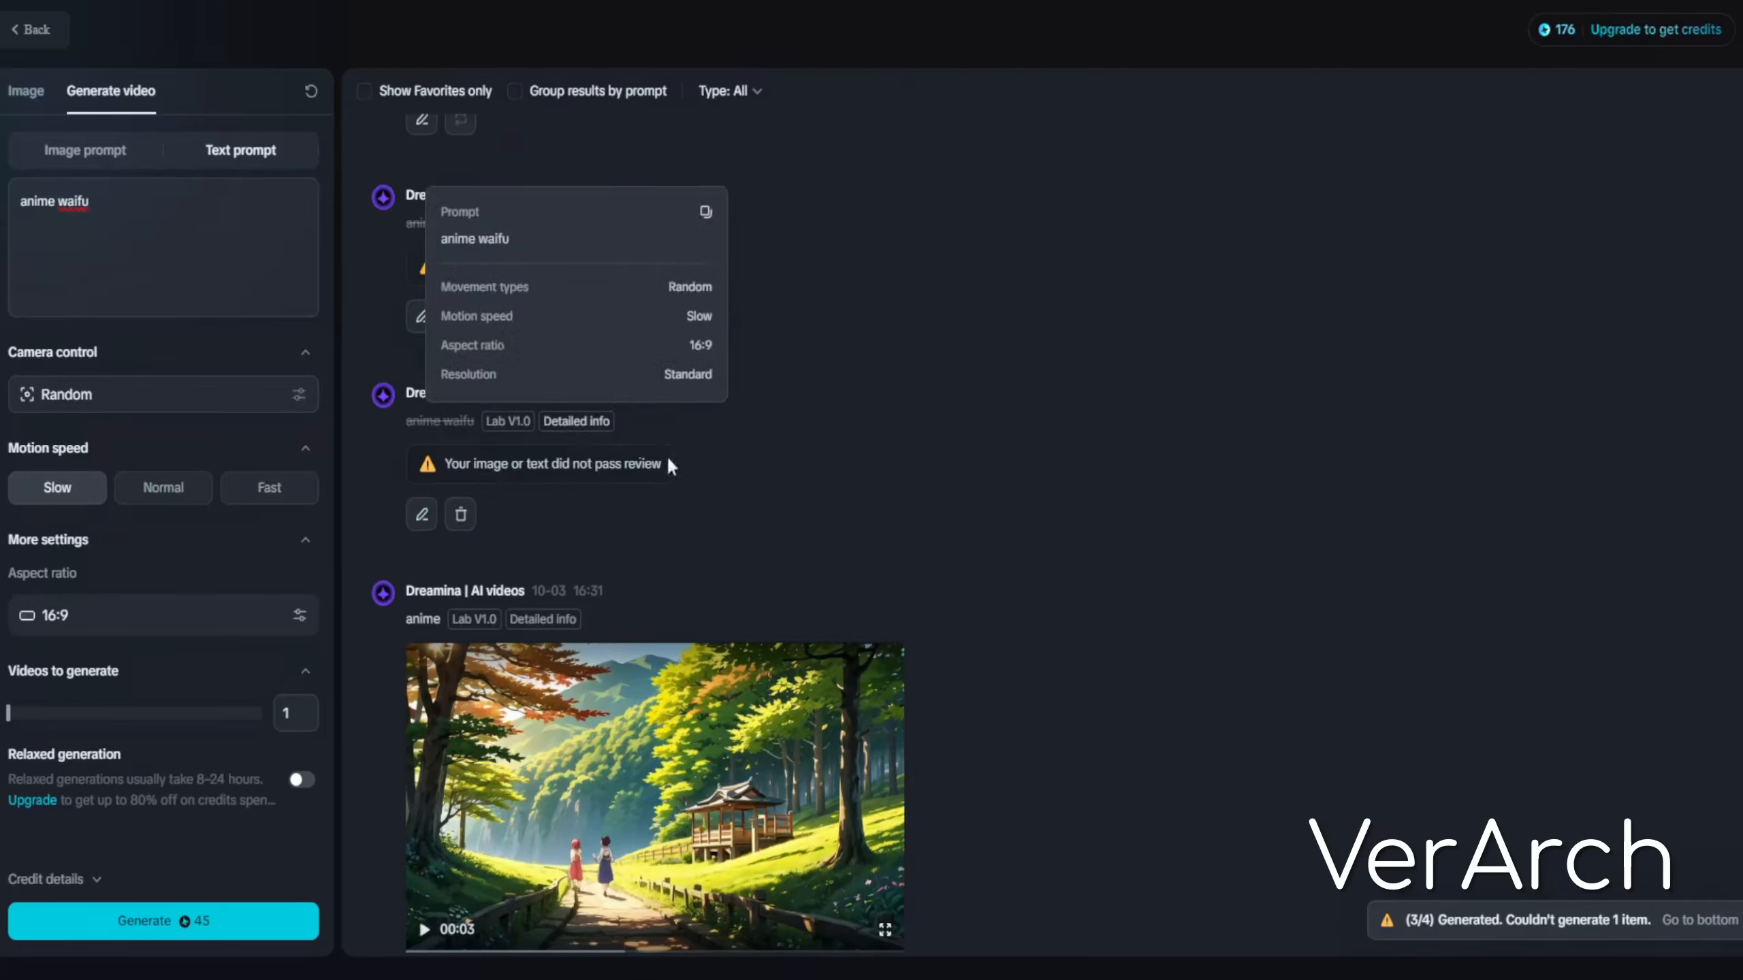
pyautogui.scroll(-3, 670, 463)
pyautogui.moveTo(566, 518)
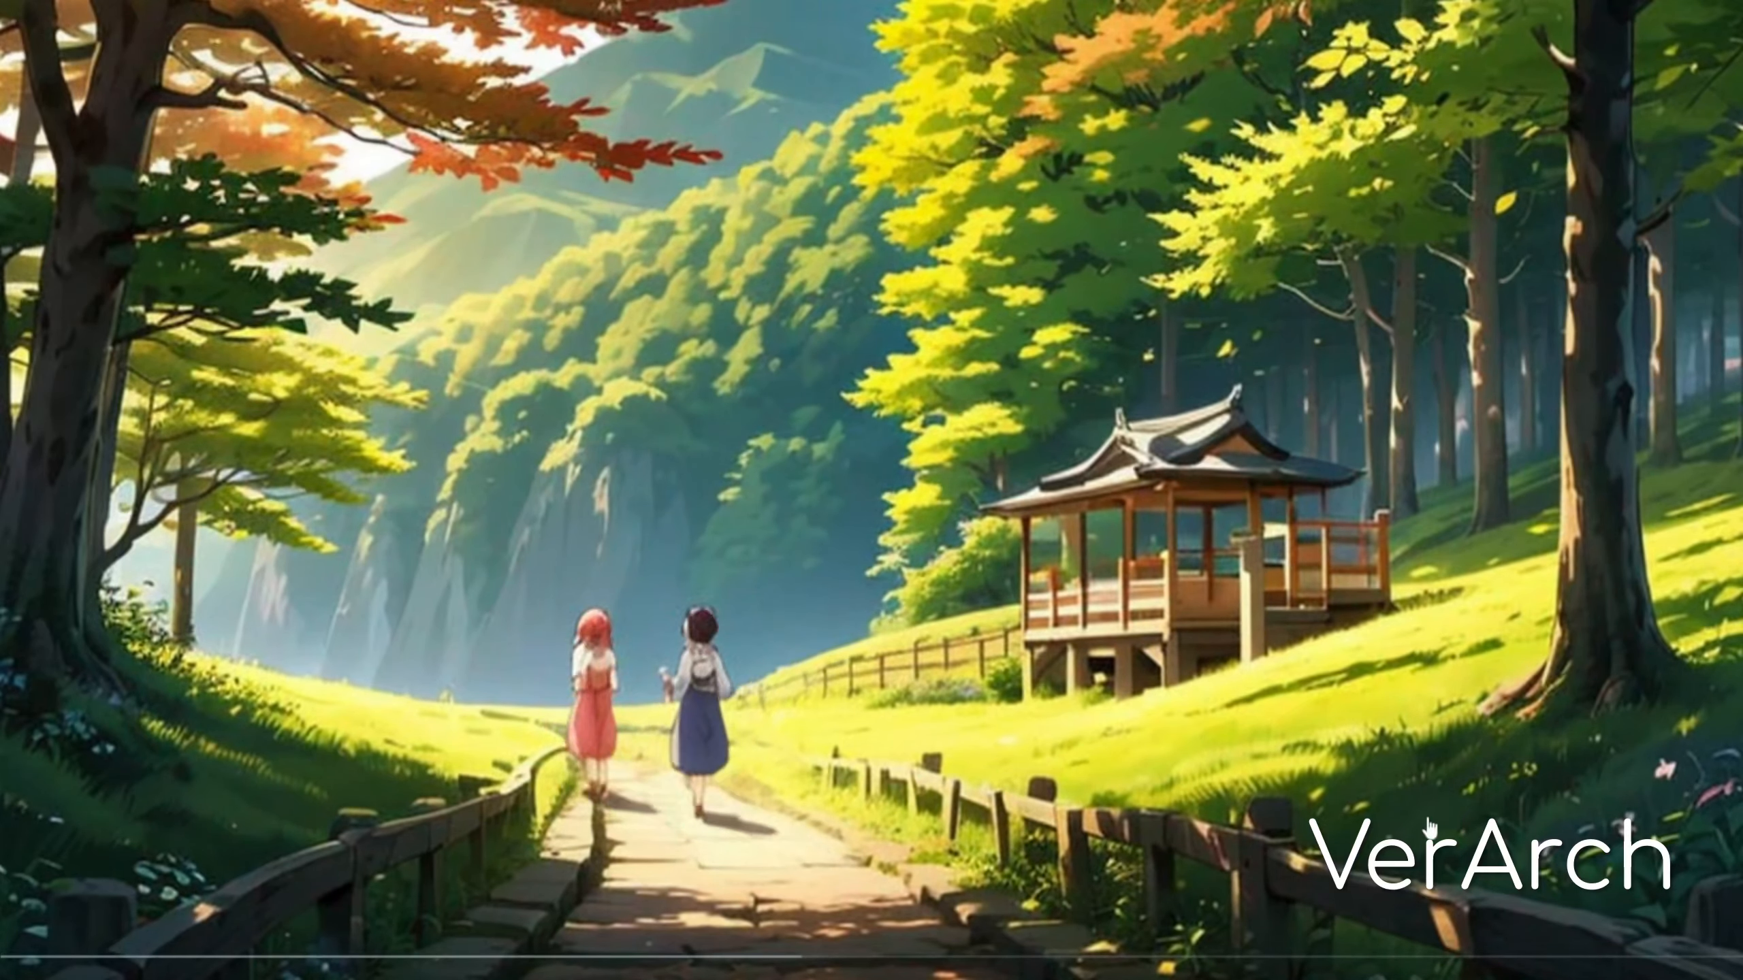
pyautogui.click(1713, 967)
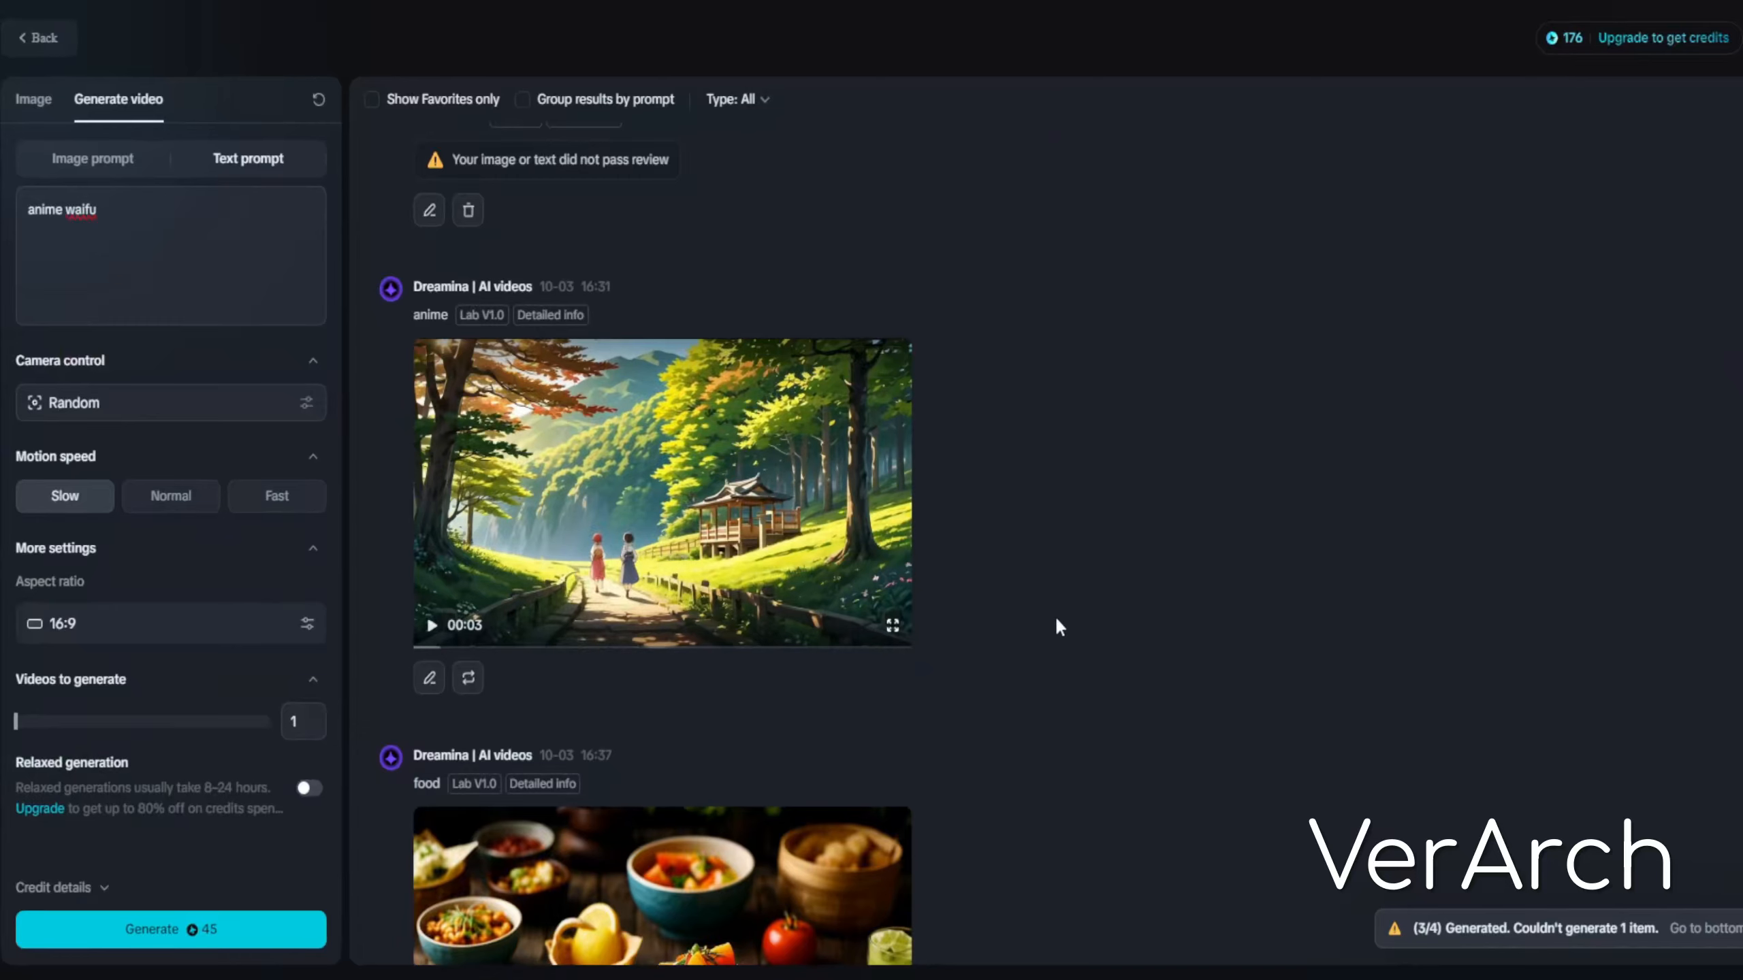
# Open the camera control options and dismiss them without changes
pyautogui.moveTo(842, 524)
pyautogui.scroll(-9, 961, 525)
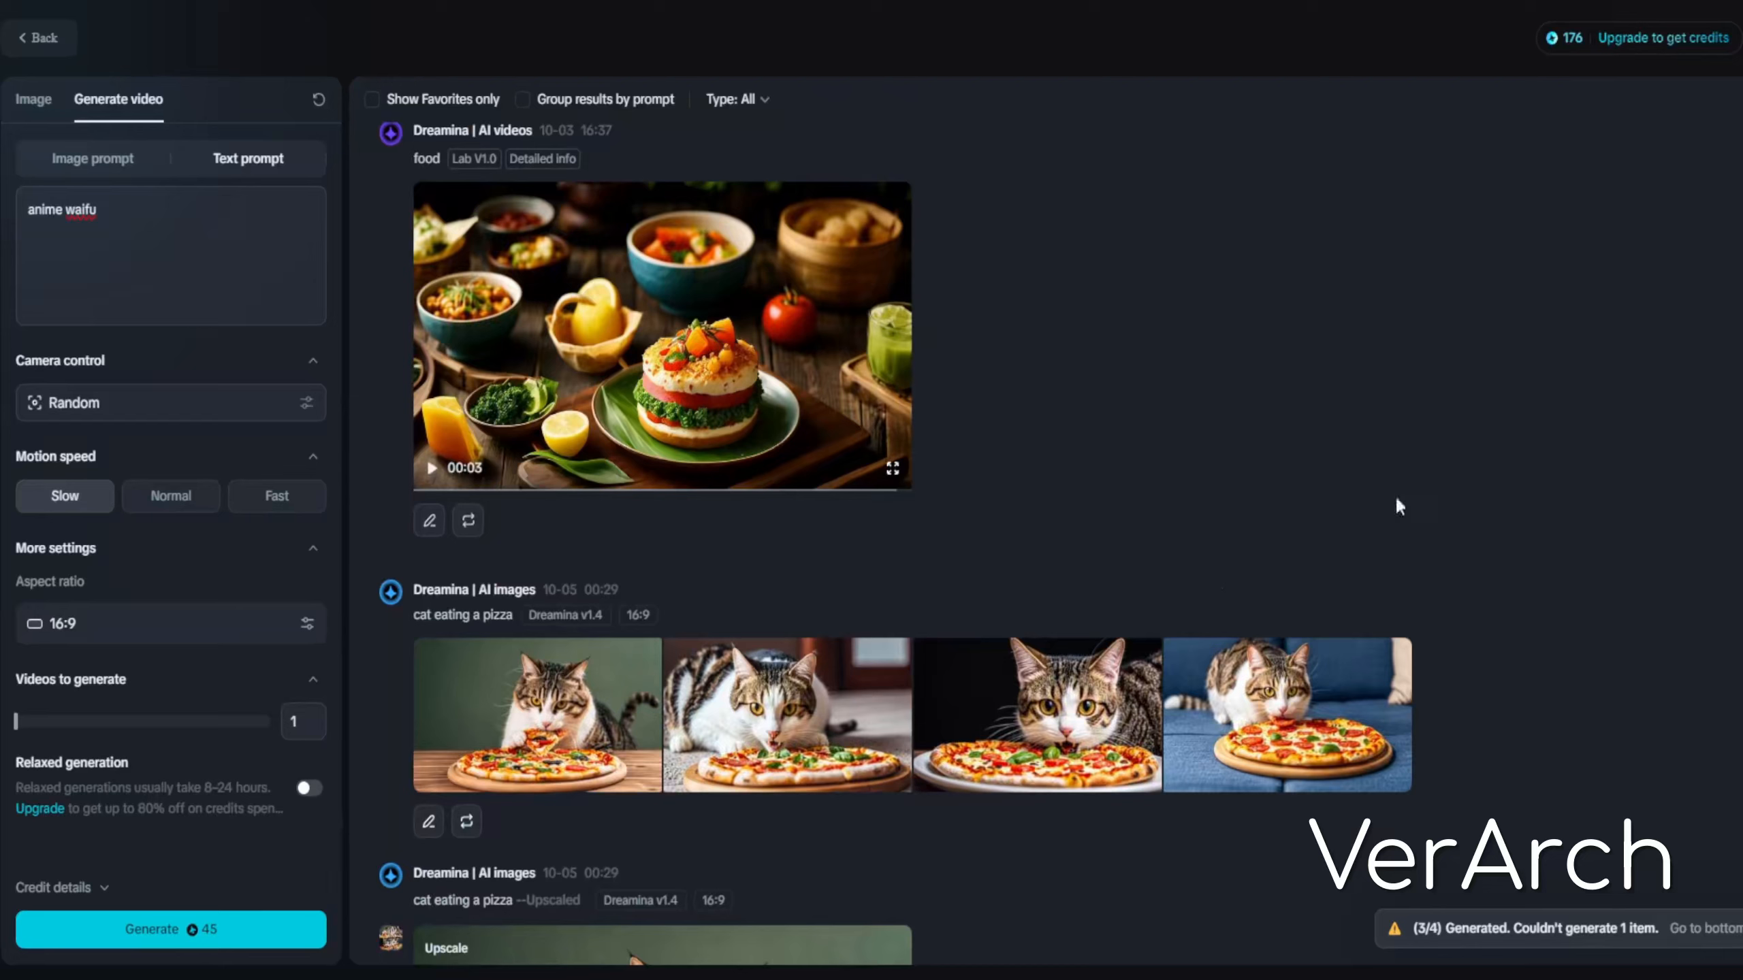
pyautogui.moveTo(821, 354)
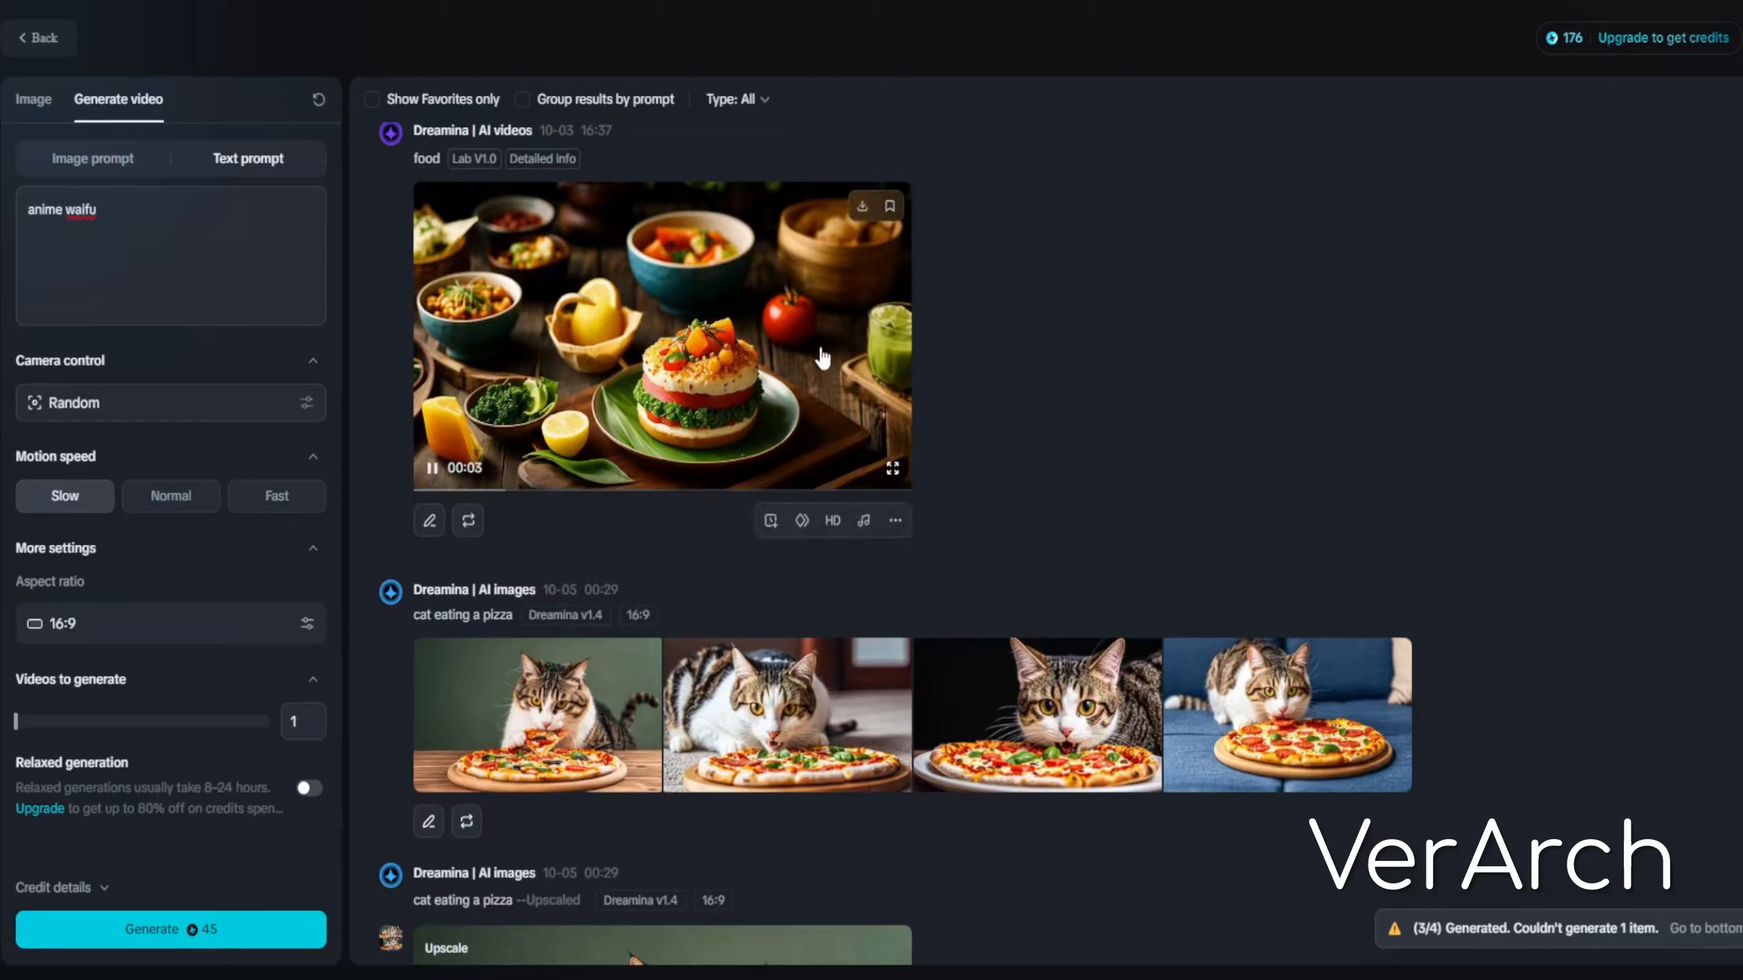
pyautogui.click(203, 406)
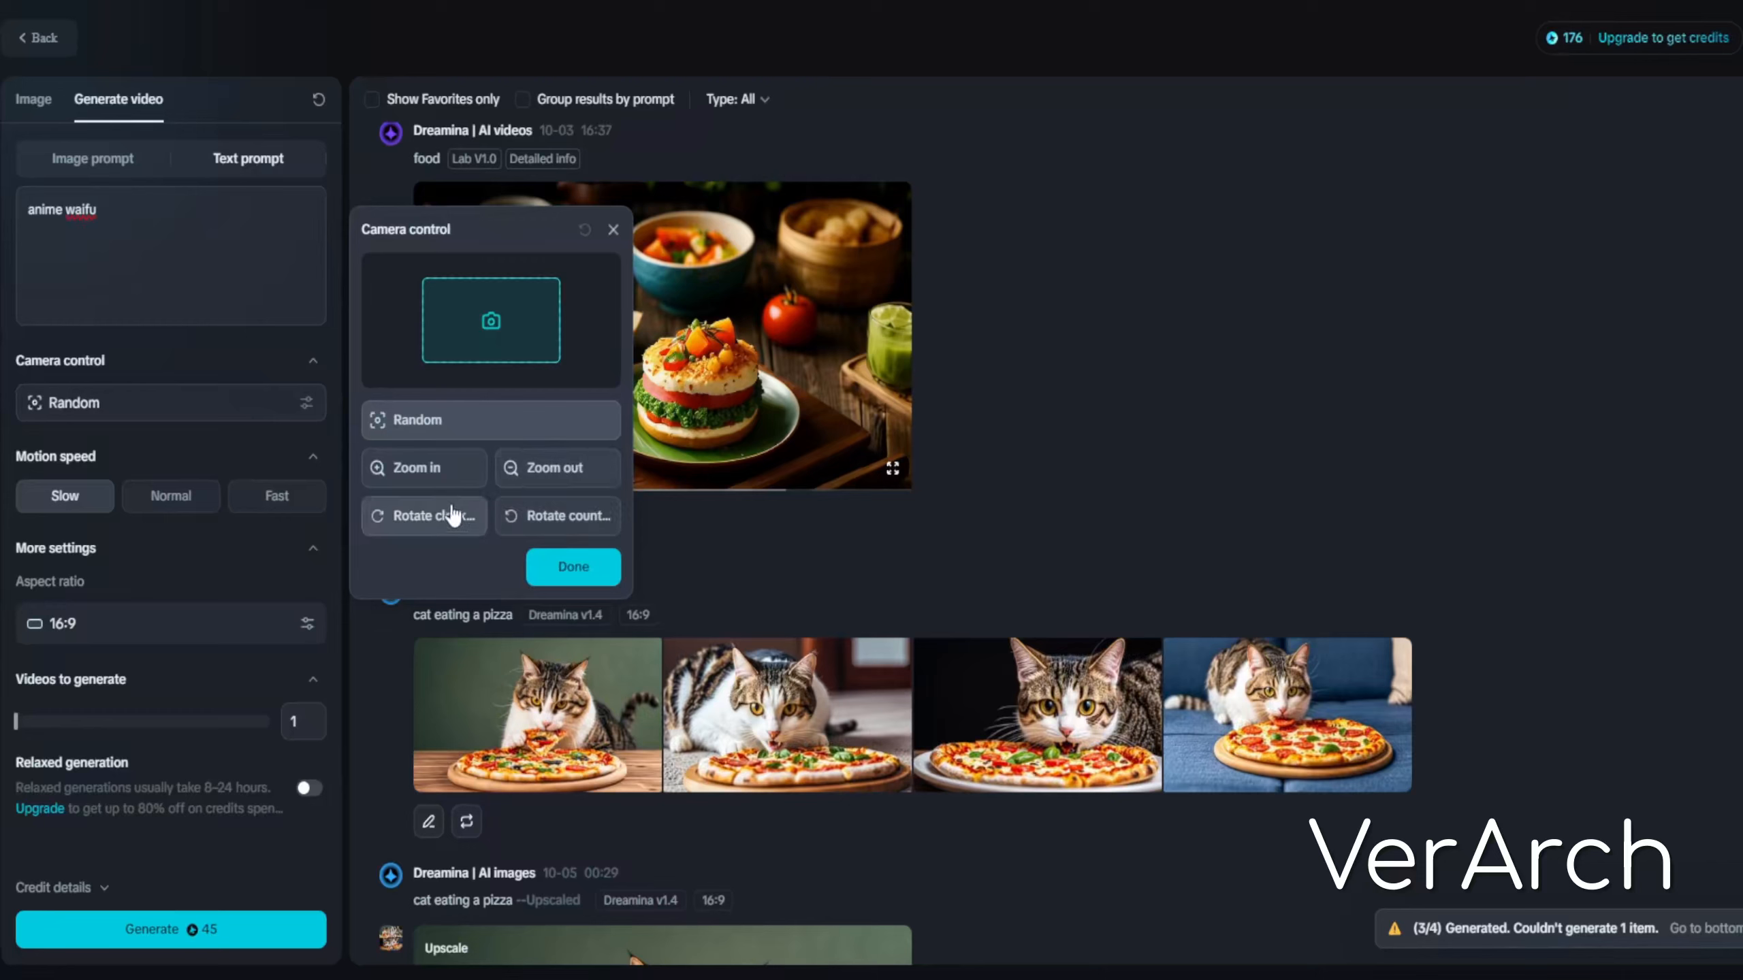
pyautogui.click(1017, 456)
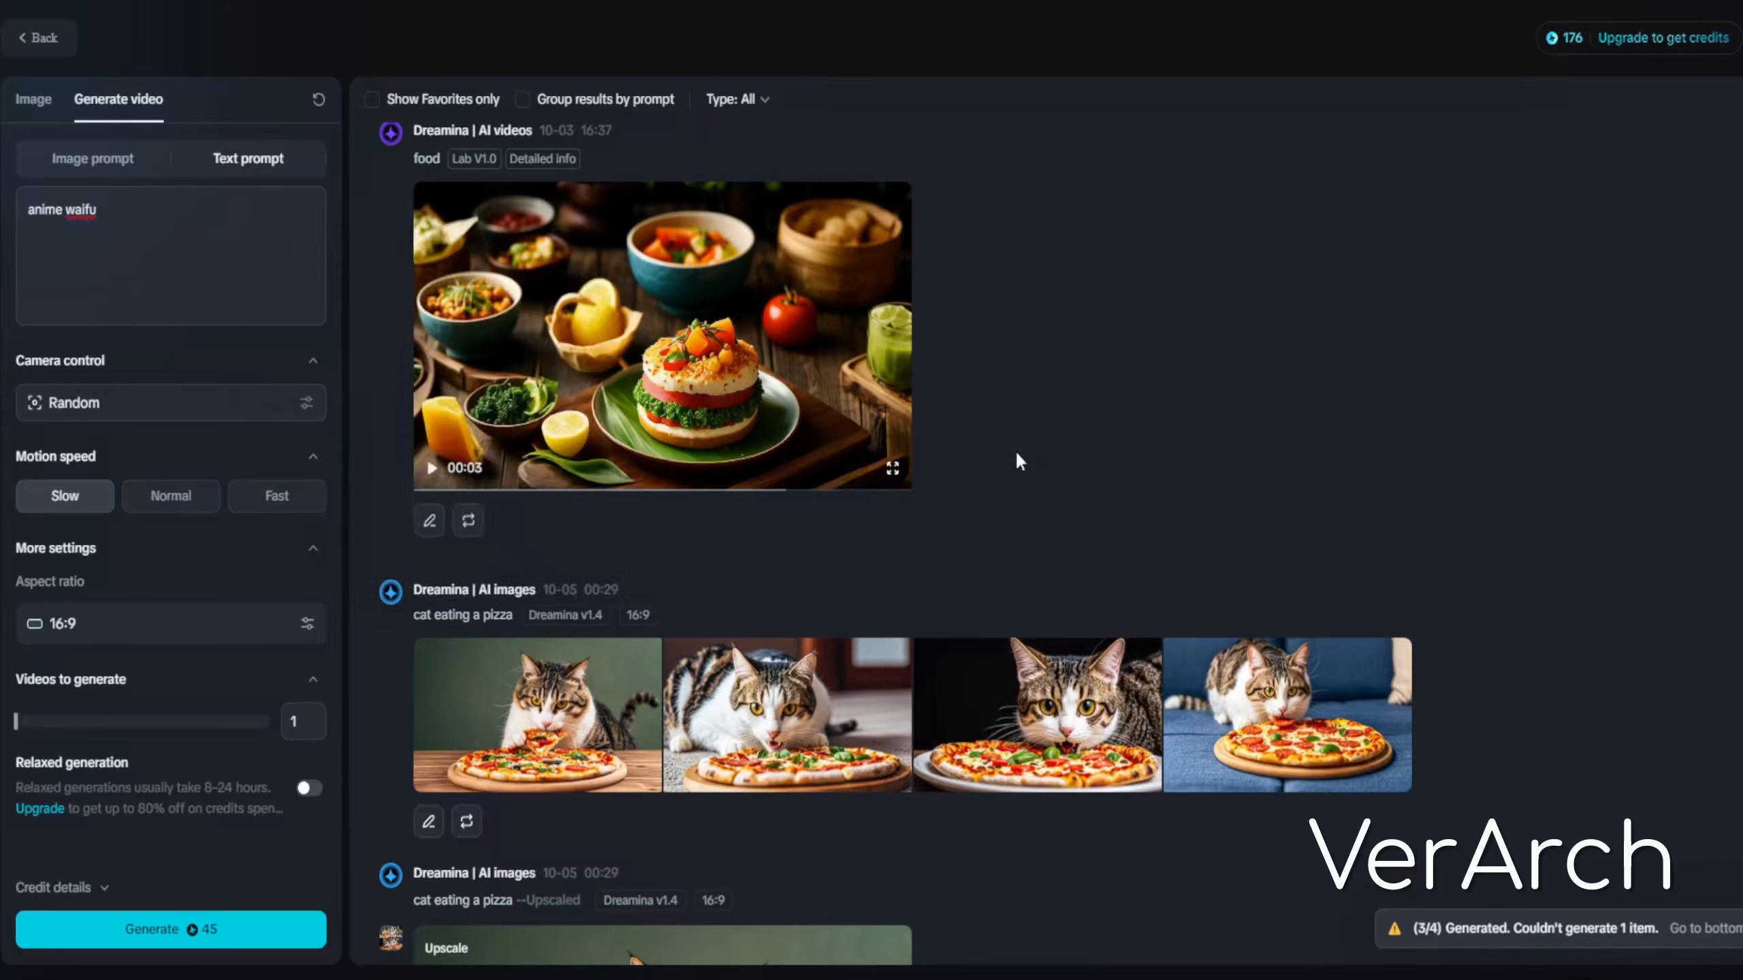
# View the earlier food video in full screen and exit it
pyautogui.moveTo(508, 391)
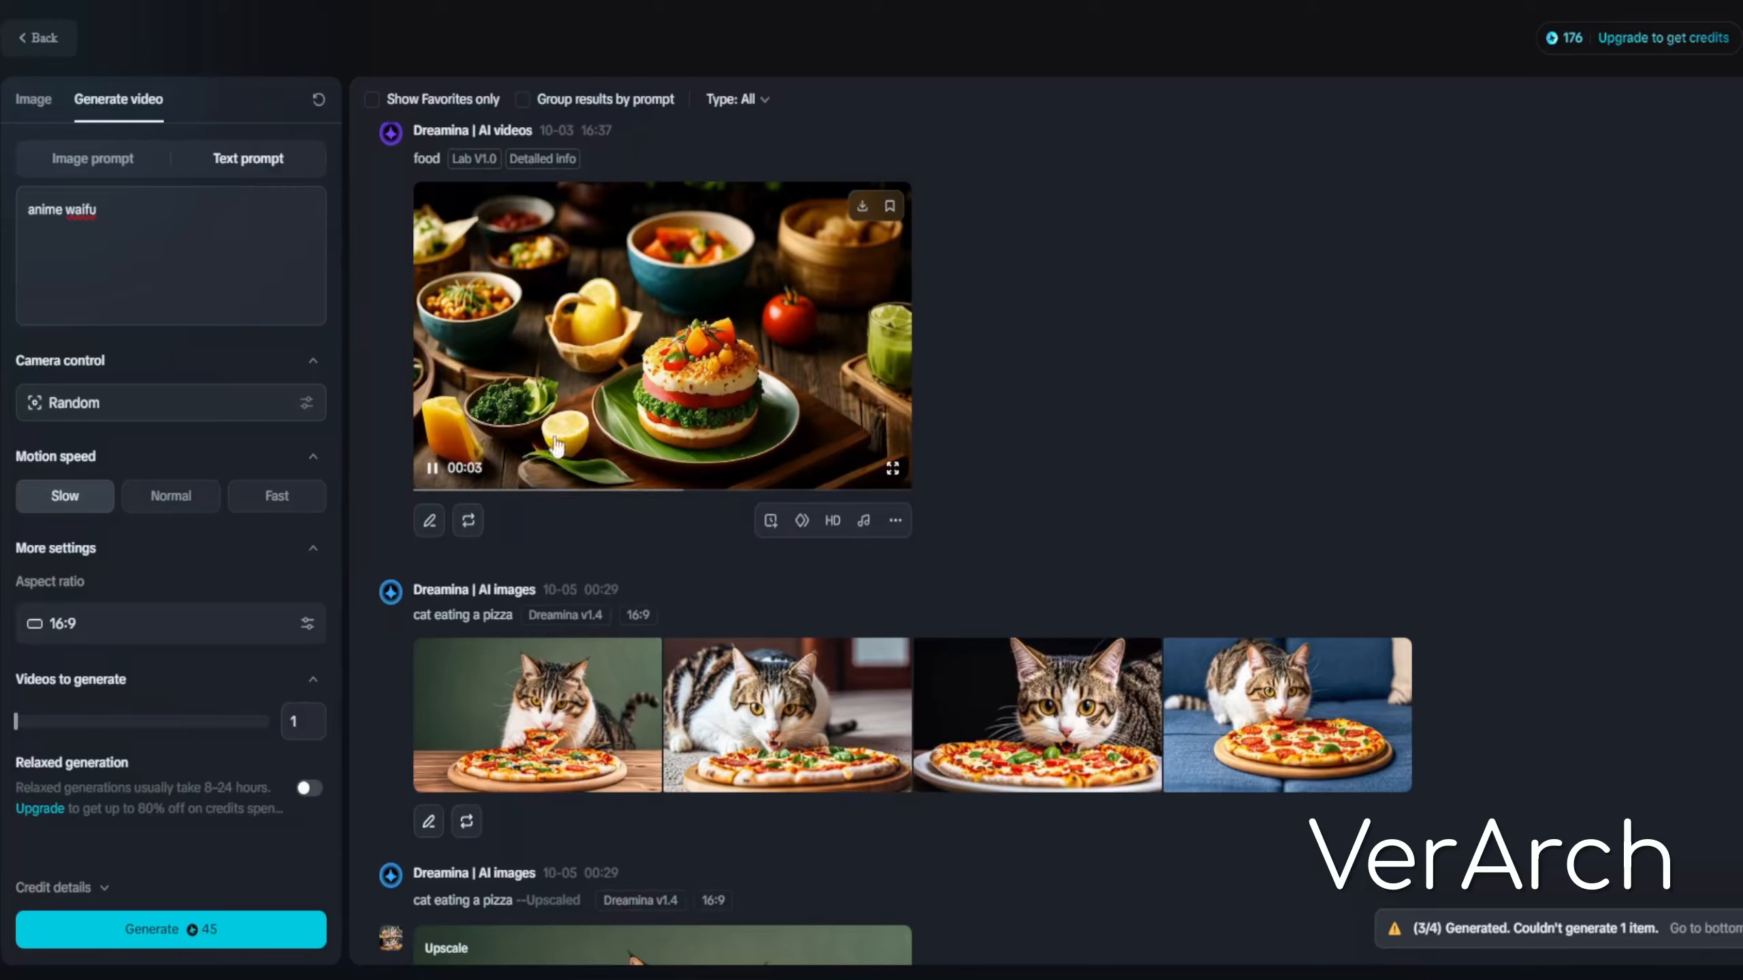
pyautogui.click(892, 468)
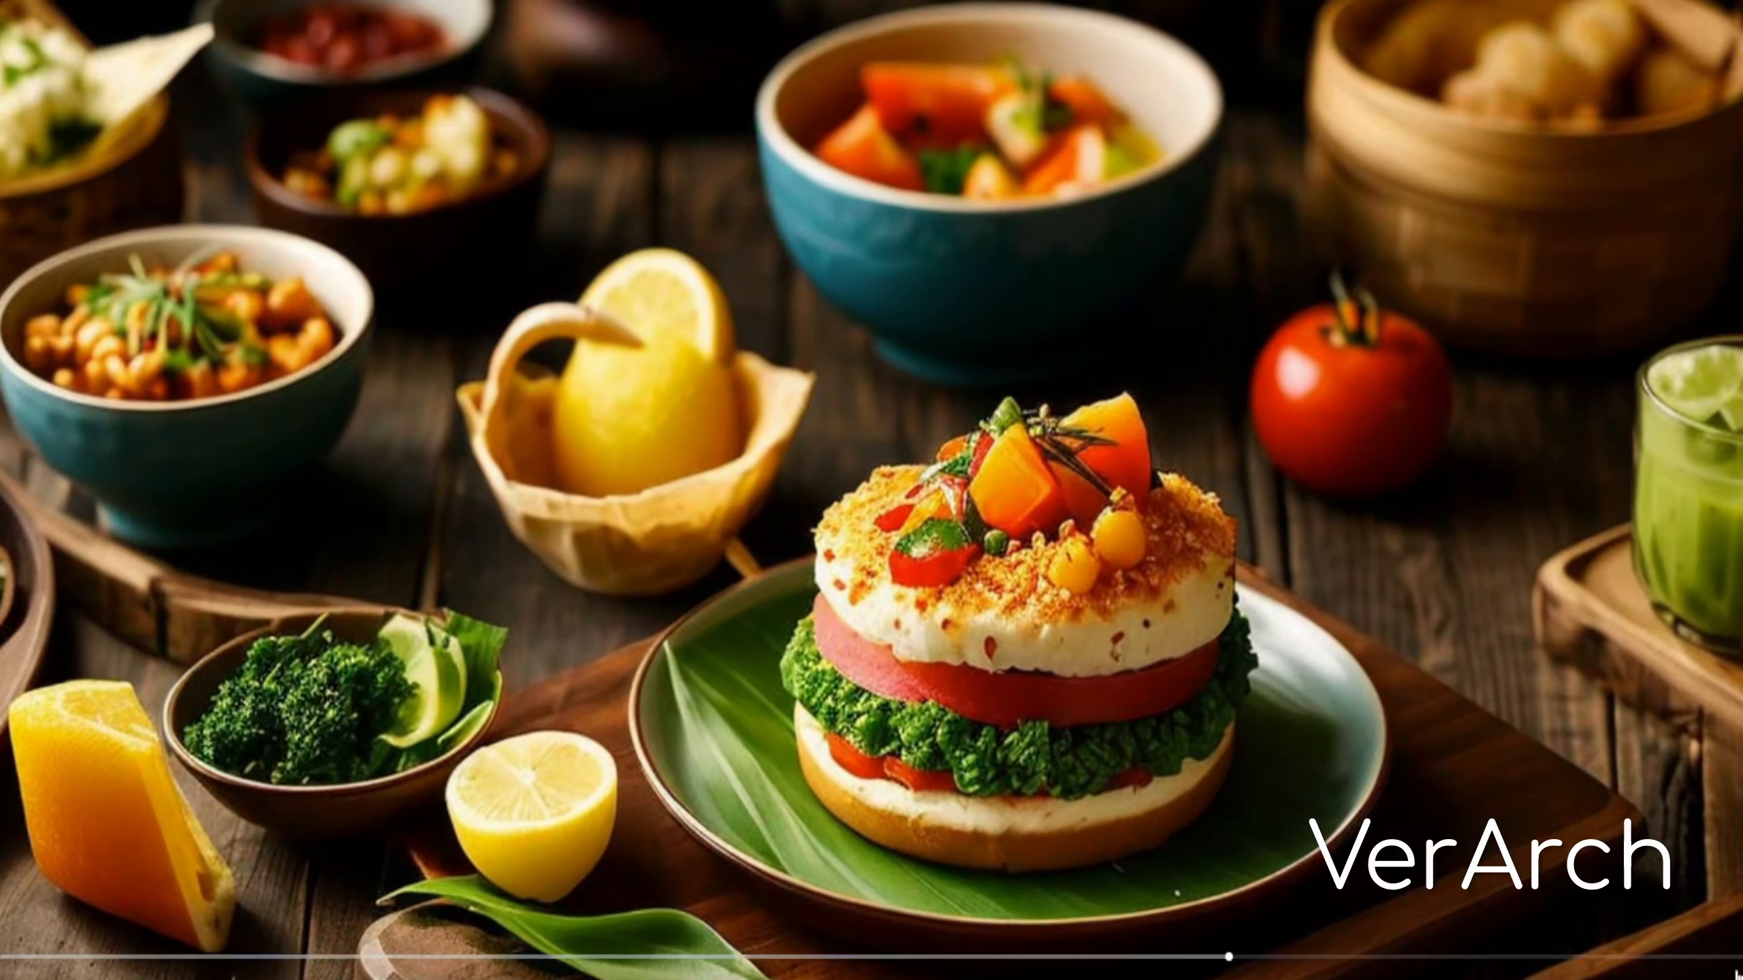
pyautogui.press('Escape')
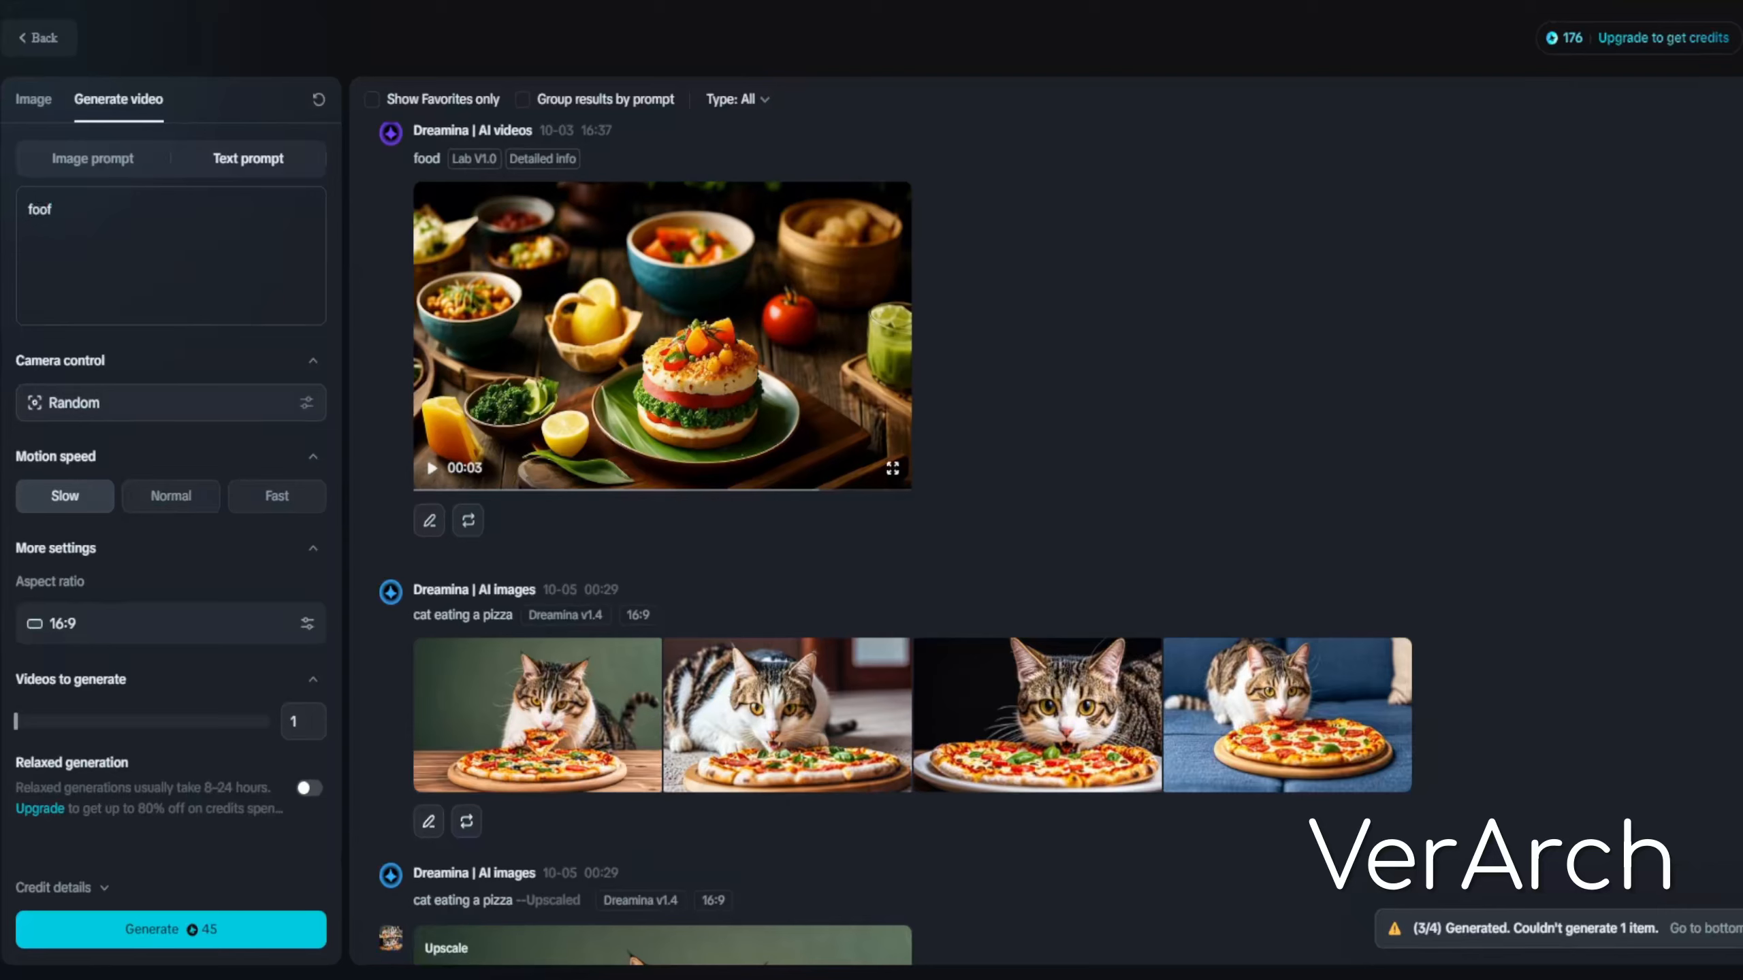
# Generate a video from the text prompt 'foof'
pyautogui.click(283, 939)
# Open the cat video generated from the first frame in the detail viewer, then close it
pyautogui.scroll(-5, 748, 603)
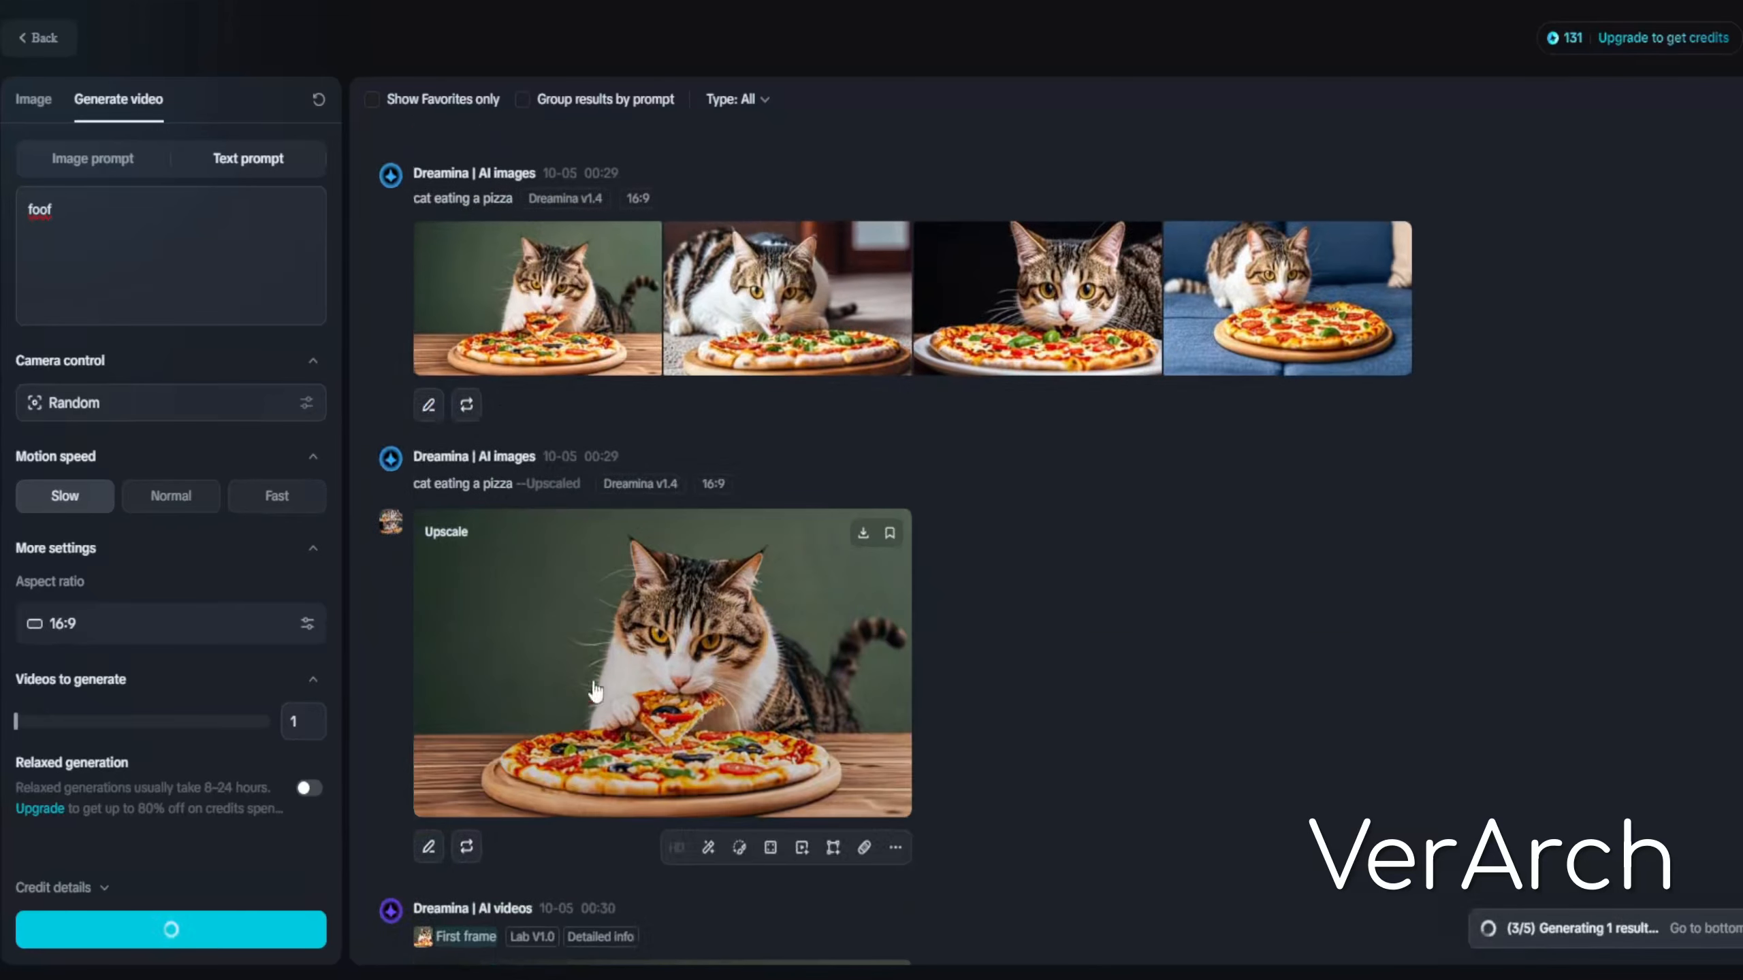
pyautogui.moveTo(1024, 274)
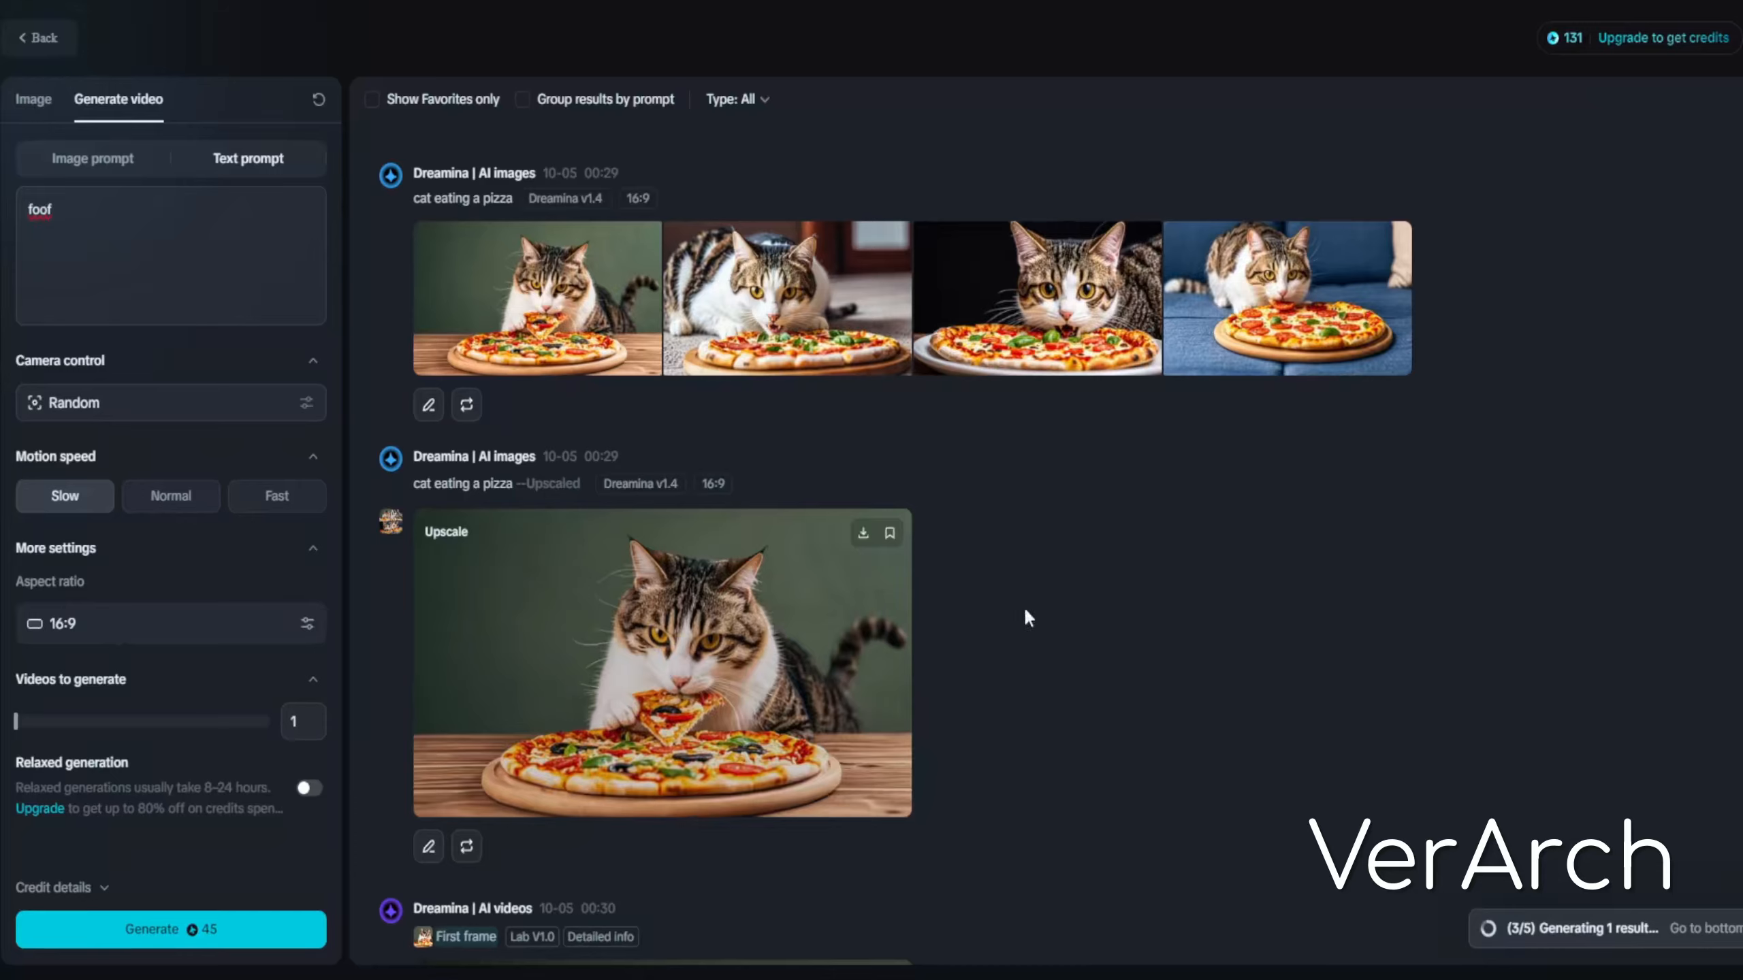
pyautogui.scroll(-5, 1024, 606)
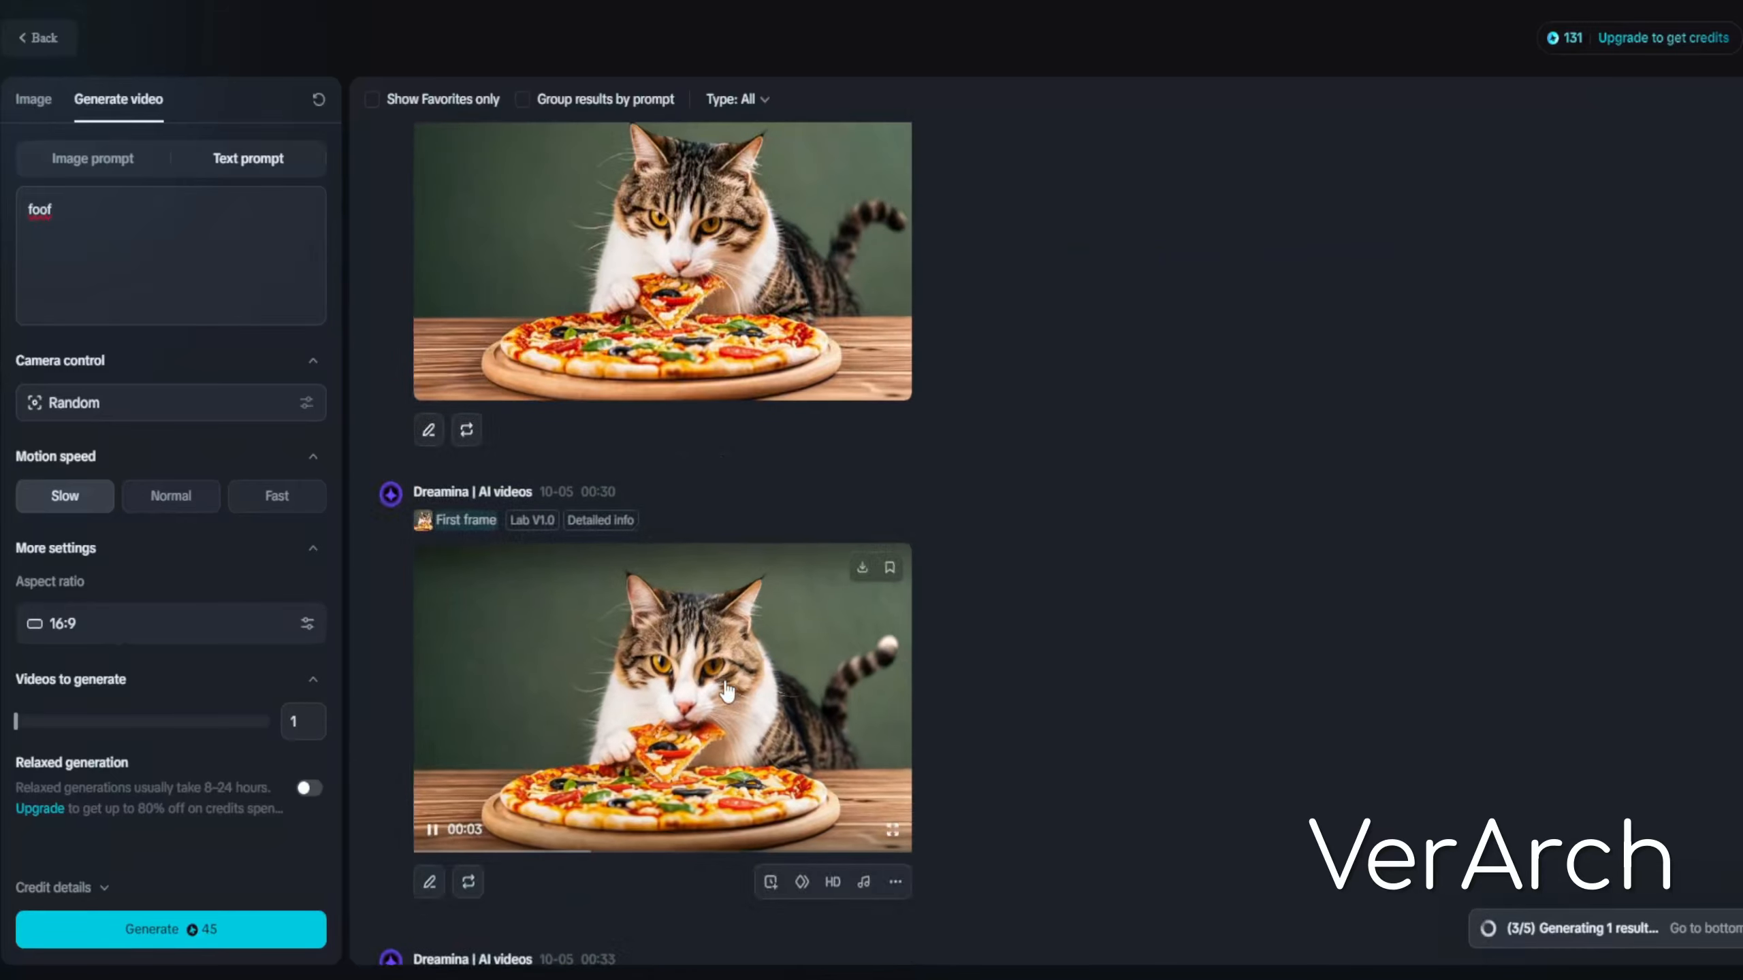
pyautogui.click(758, 663)
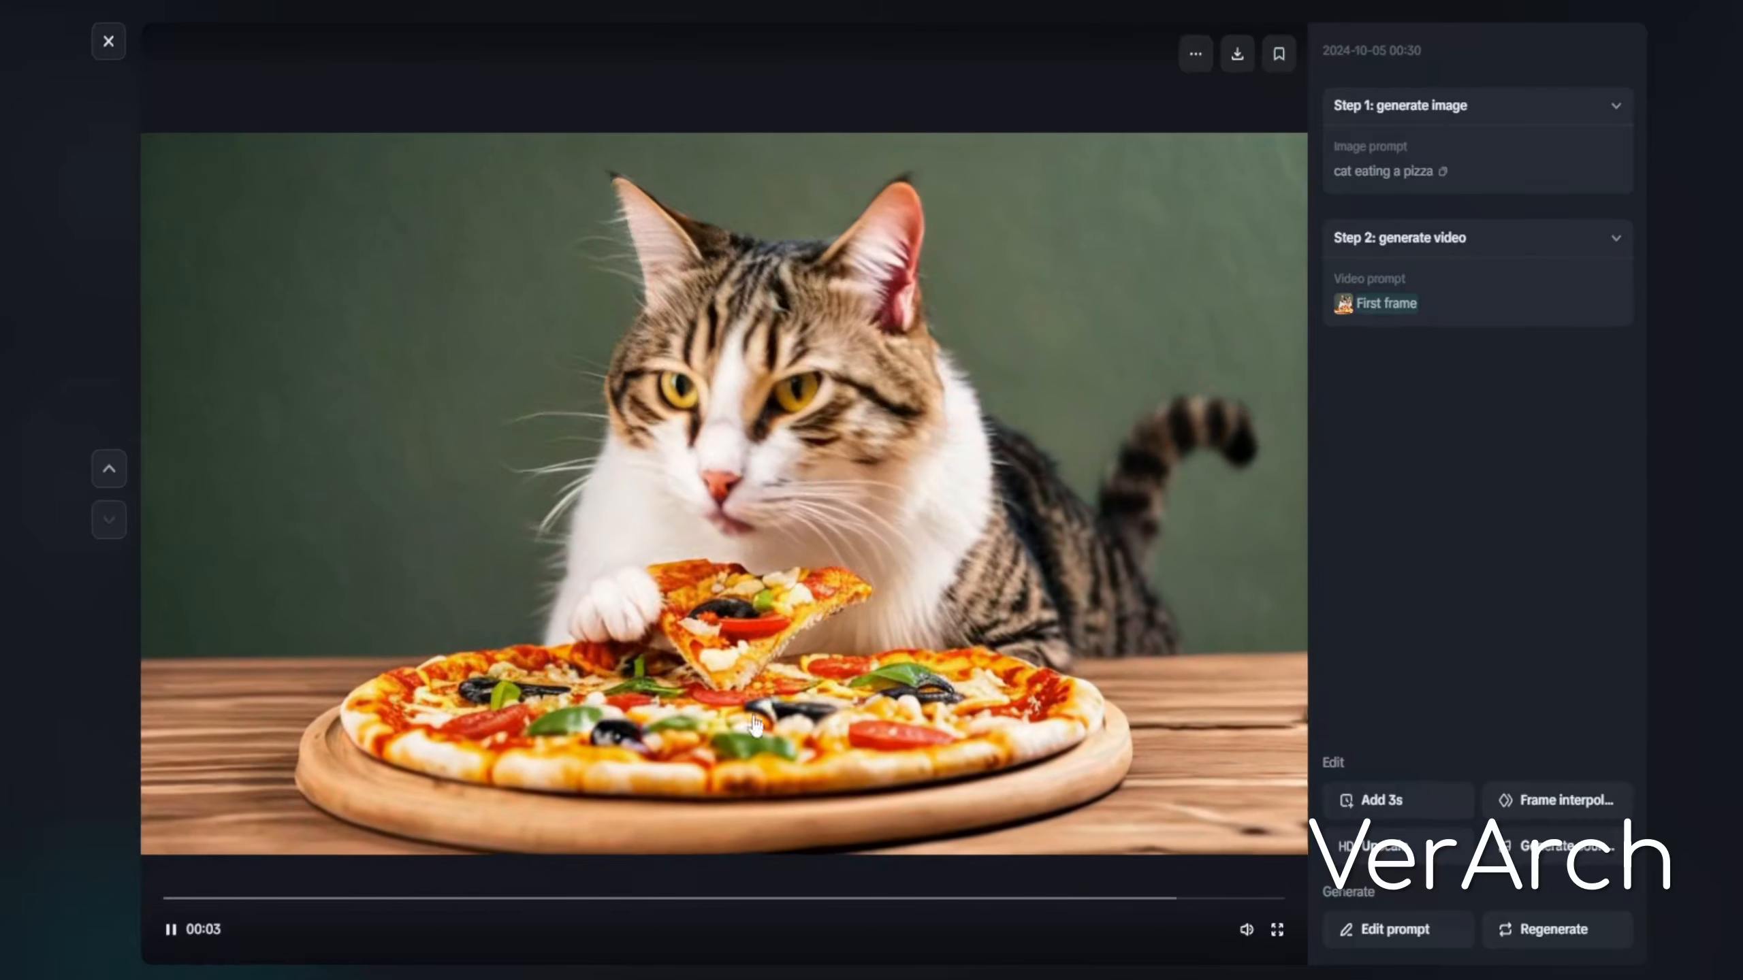
pyautogui.click(108, 42)
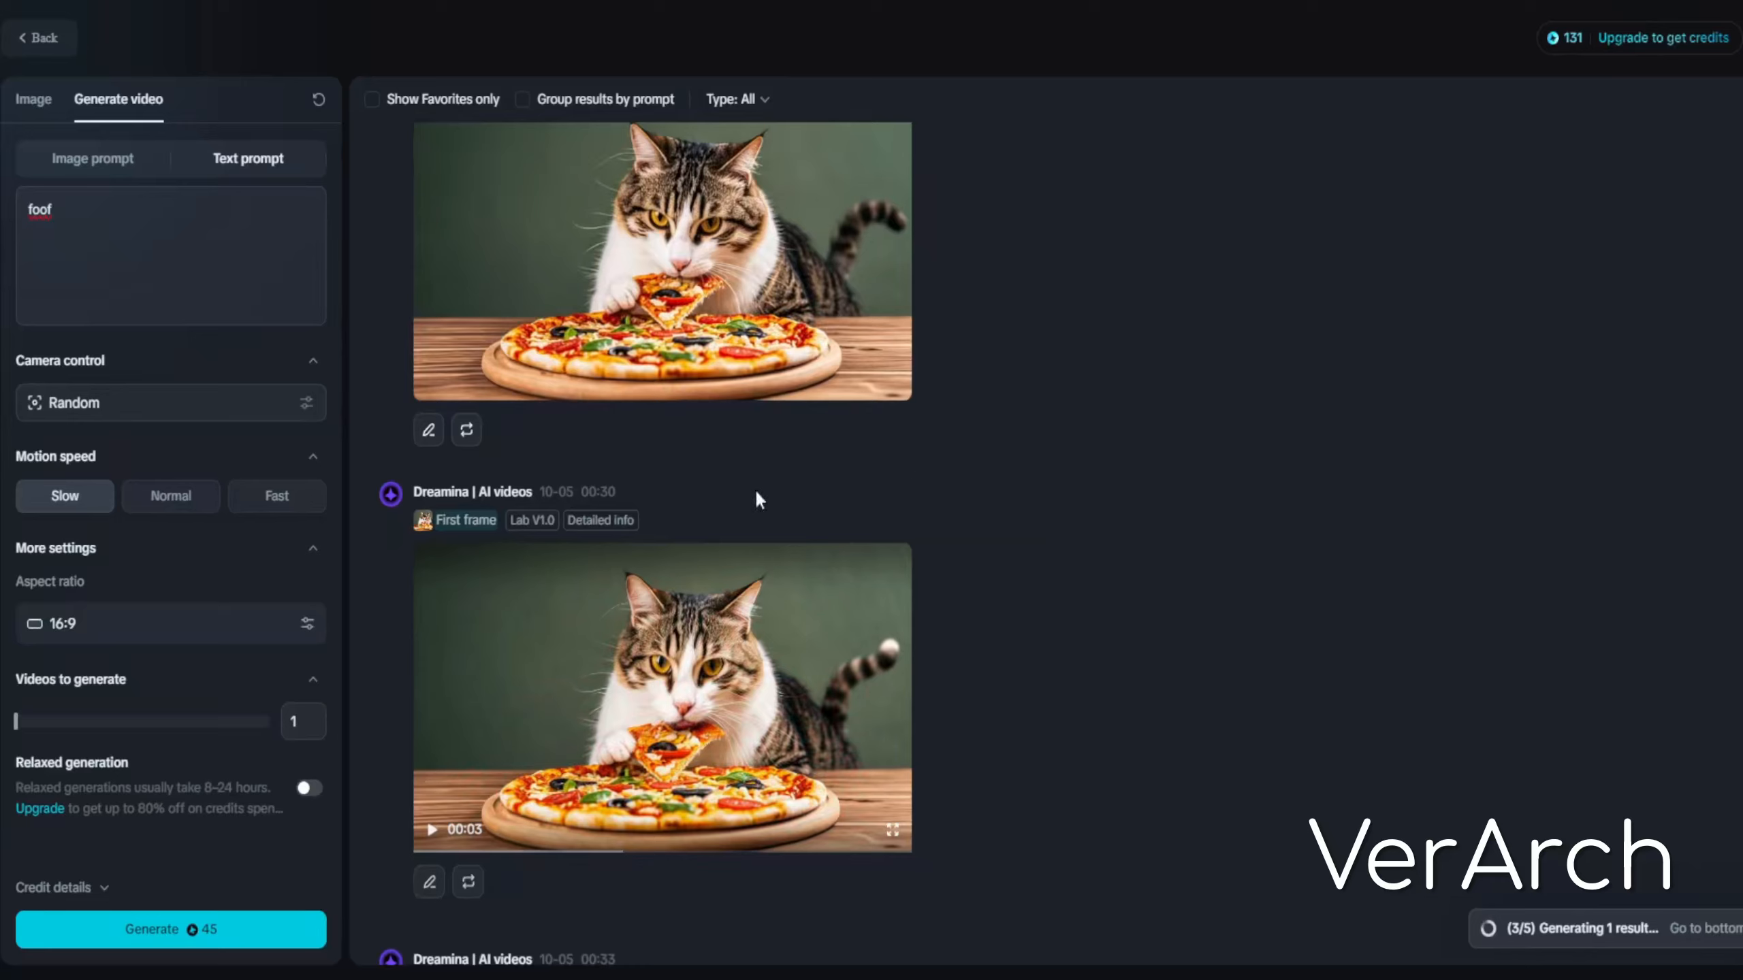
# Edit the text prompt for the next video
pyautogui.click(106, 224)
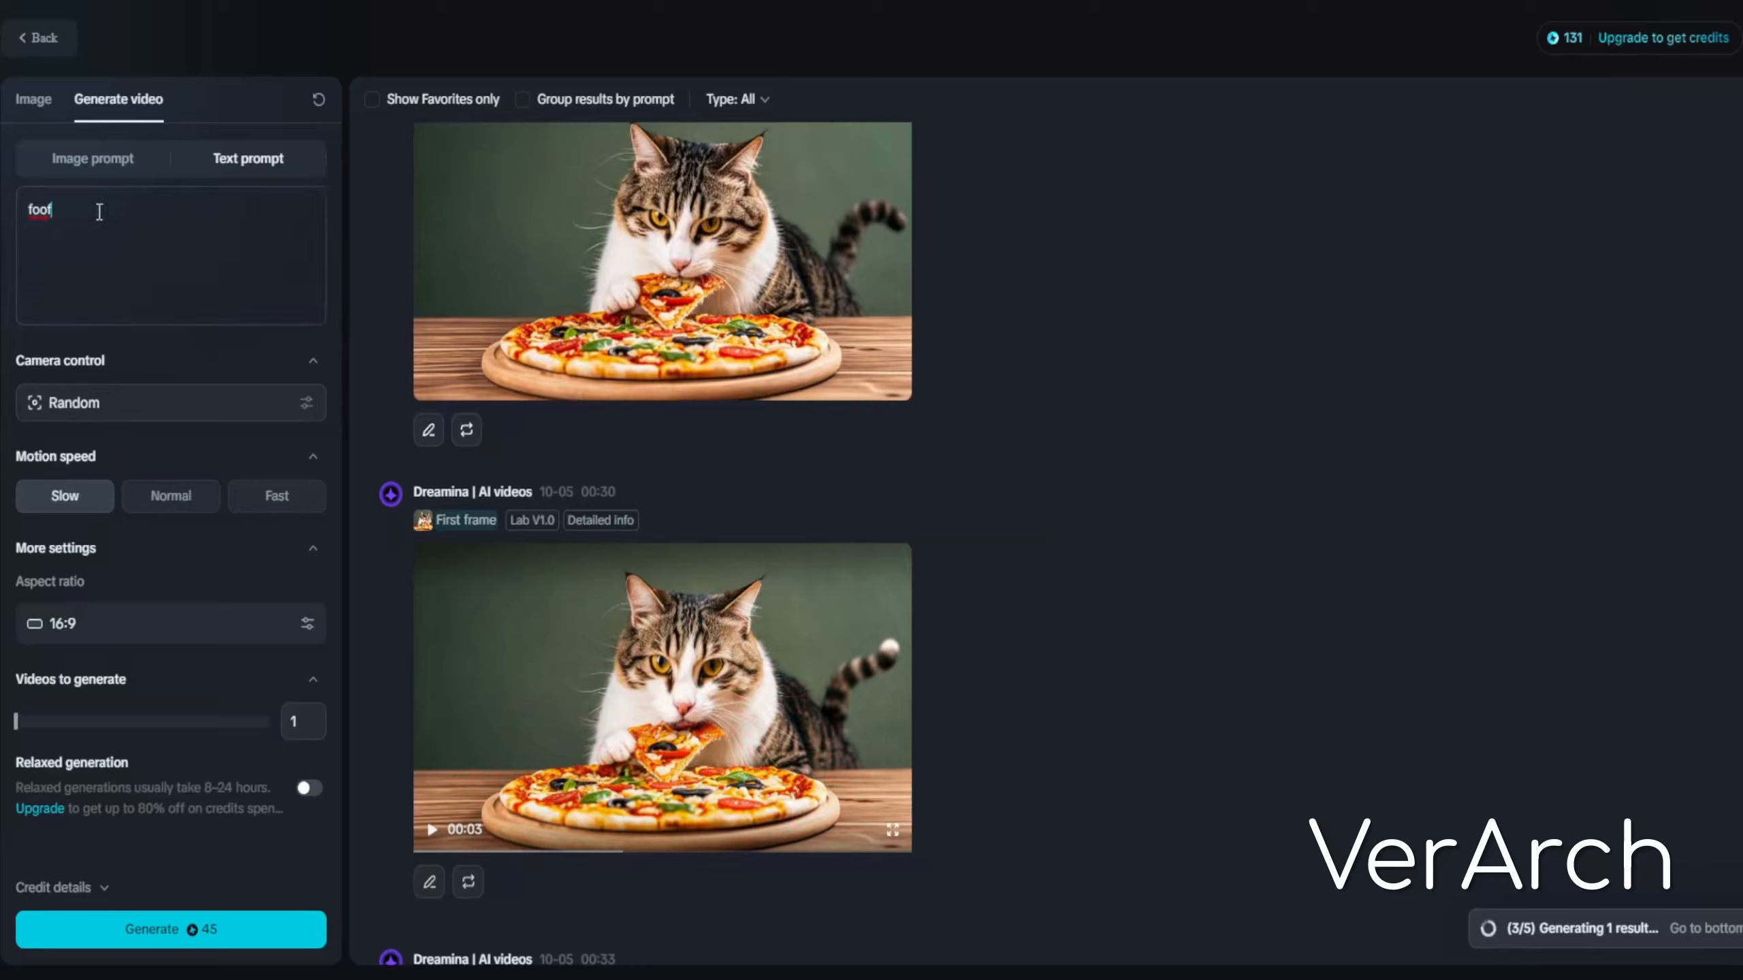